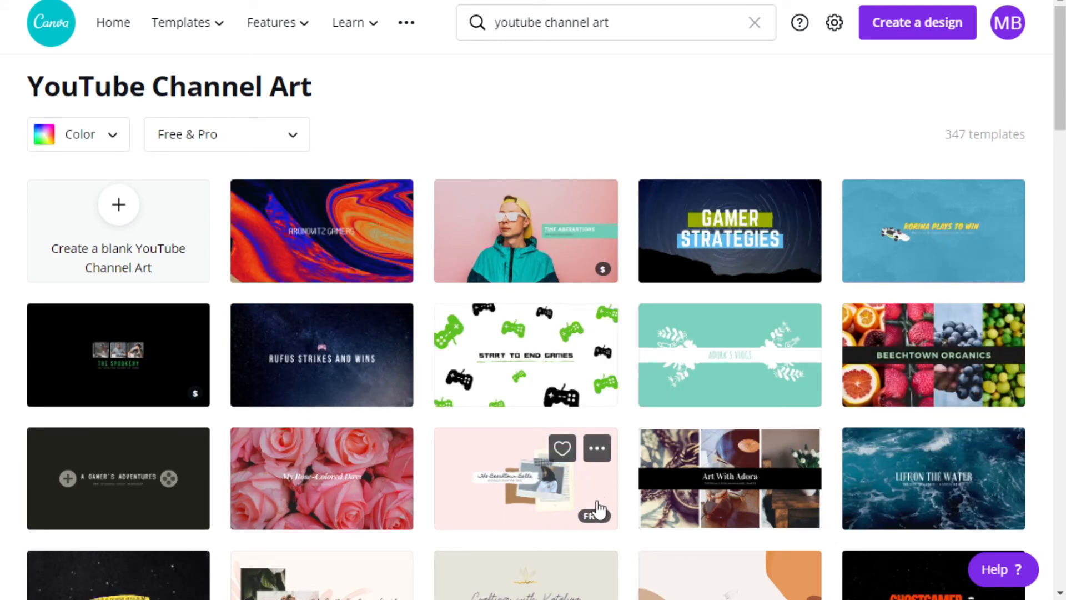
# Browse the YouTube Channel Art templates and open the blue ocean "Life on the Water" template for editing
pyautogui.scroll(-3, 600, 513)
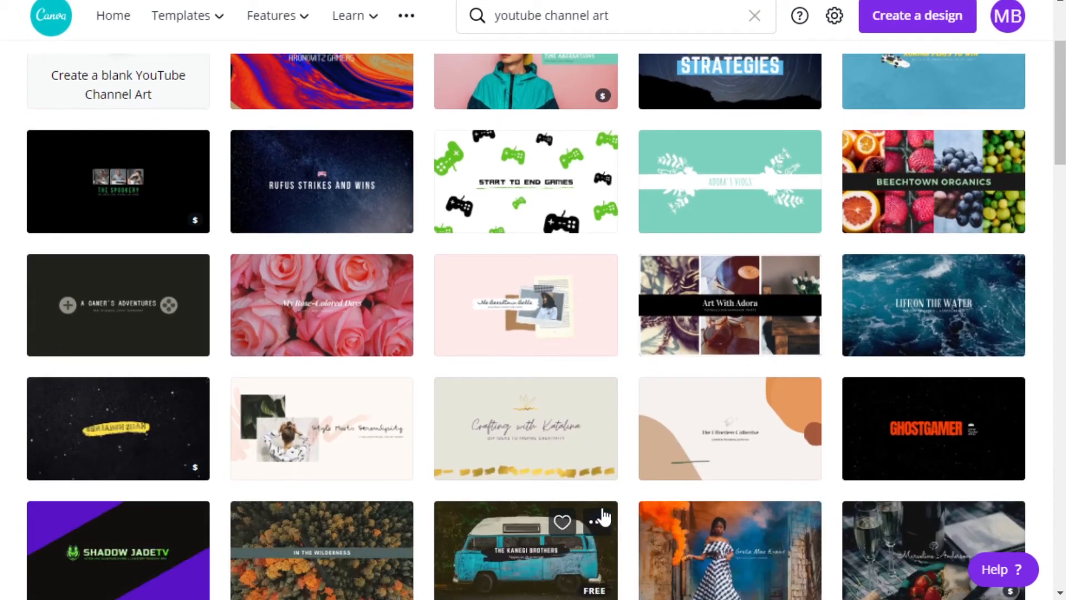
pyautogui.scroll(-3, 603, 519)
pyautogui.scroll(5, 603, 522)
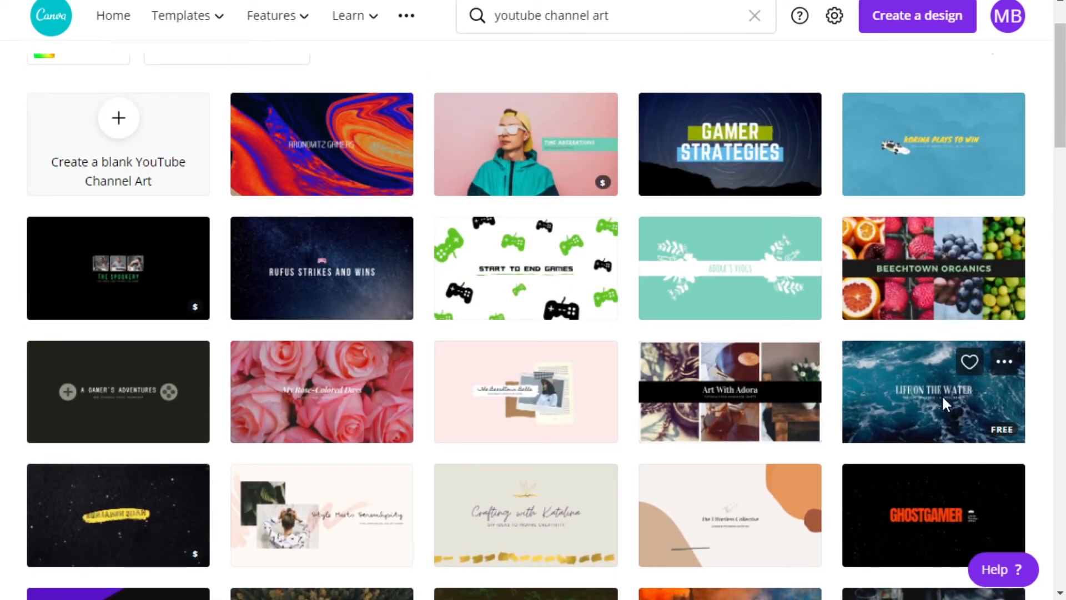
pyautogui.click(945, 405)
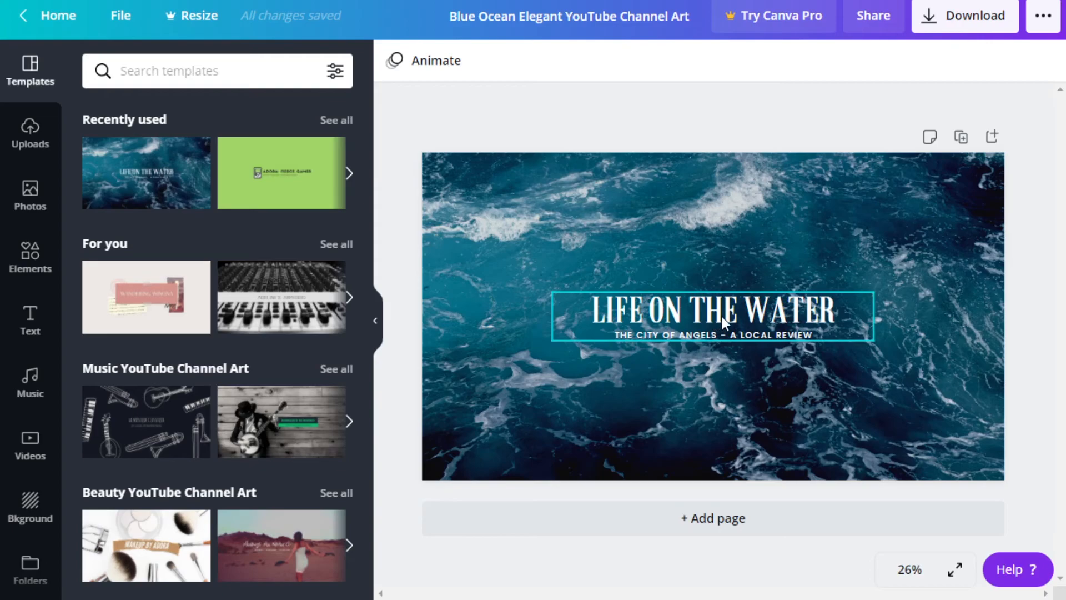
# Delete the tagline "The City of Angels – A Local Review" beneath the banner title
pyautogui.click(761, 322)
pyautogui.click(799, 336)
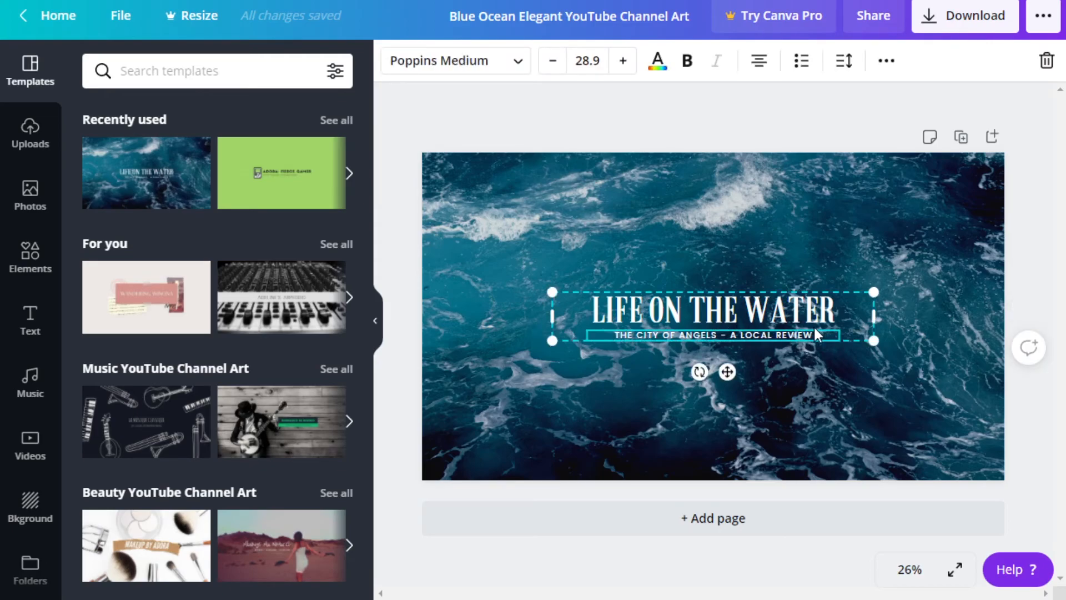
pyautogui.press('Delete')
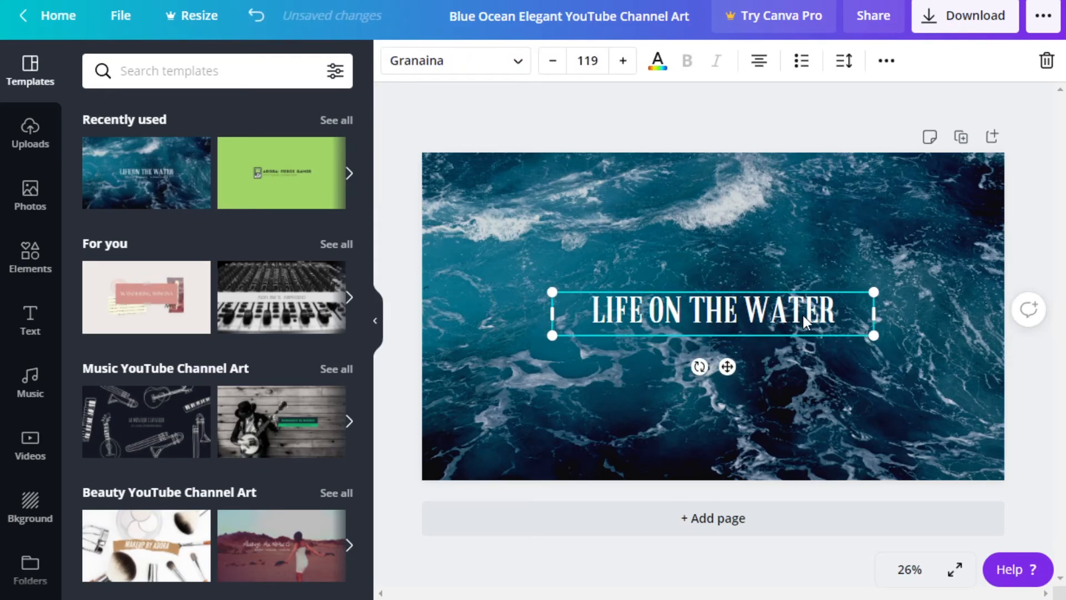
# Replace the banner title text with "WriterSanctuary"
pyautogui.doubleClick(802, 315)
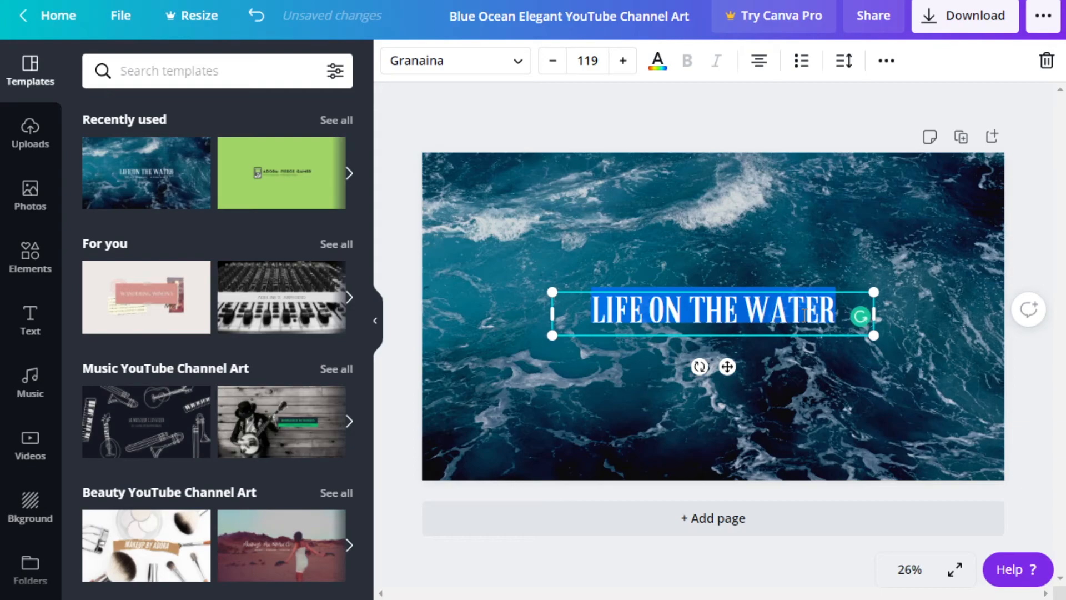
pyautogui.write('WriterSanc')
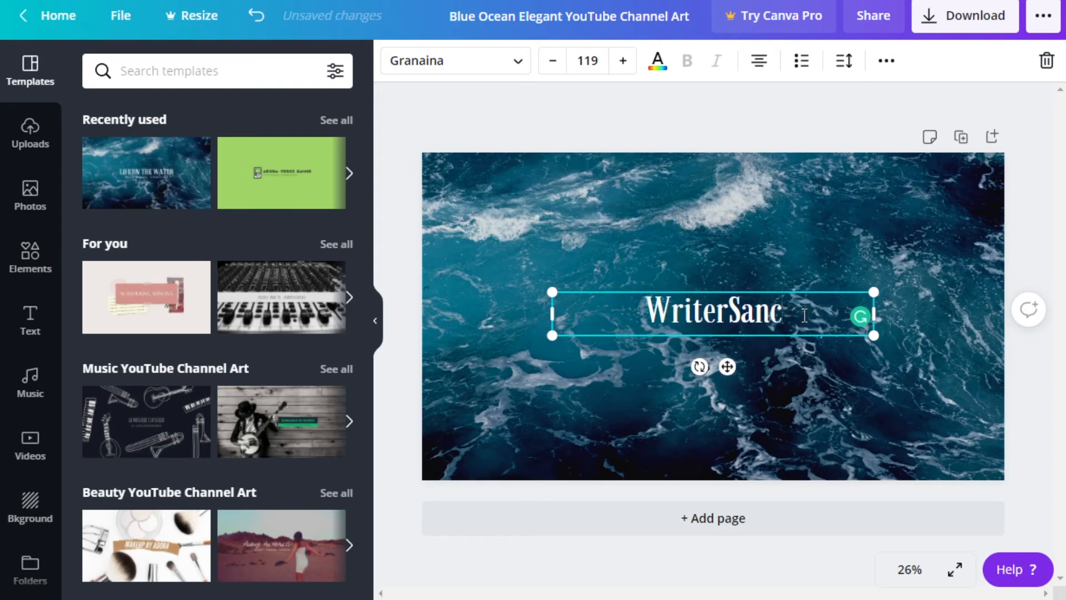
pyautogui.write('tuary')
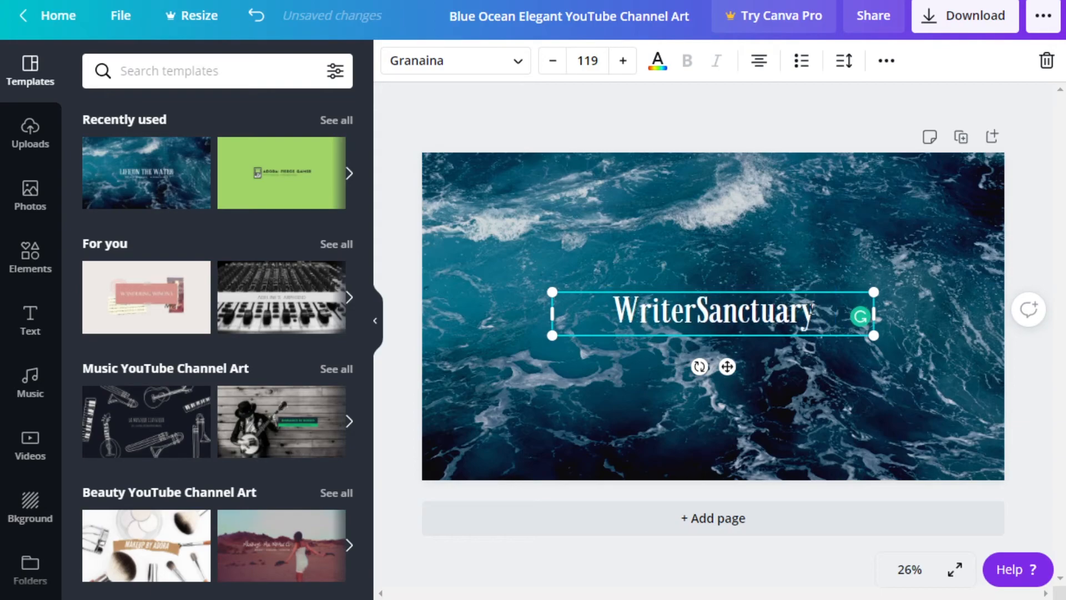
# Change the font of the whole WriterSanctuary title to Gagalin
pyautogui.moveTo(812, 306); pyautogui.dragTo(587, 317)
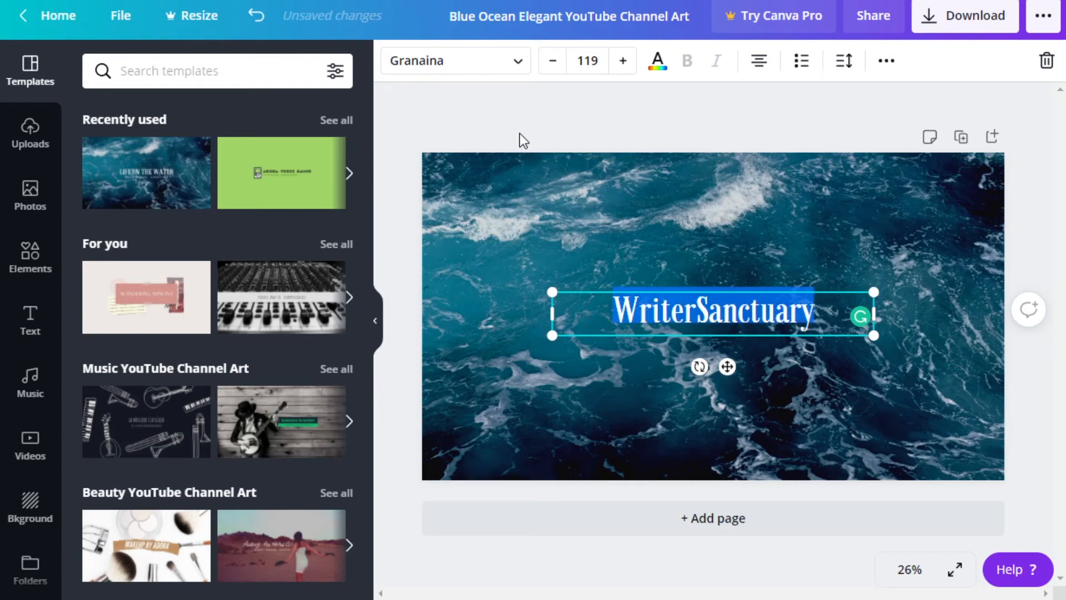
pyautogui.click(465, 66)
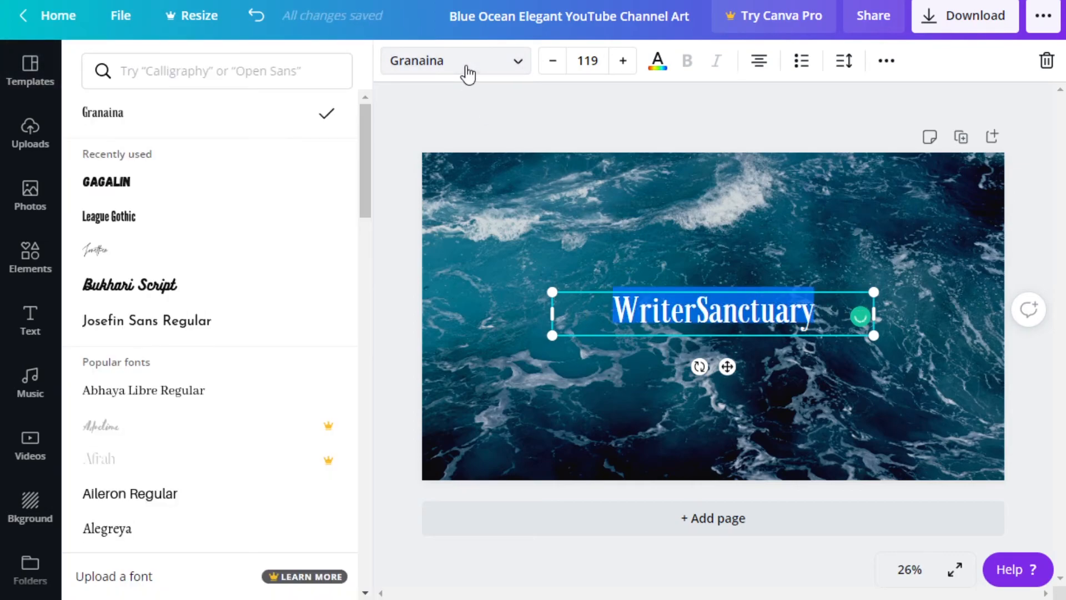
pyautogui.click(164, 185)
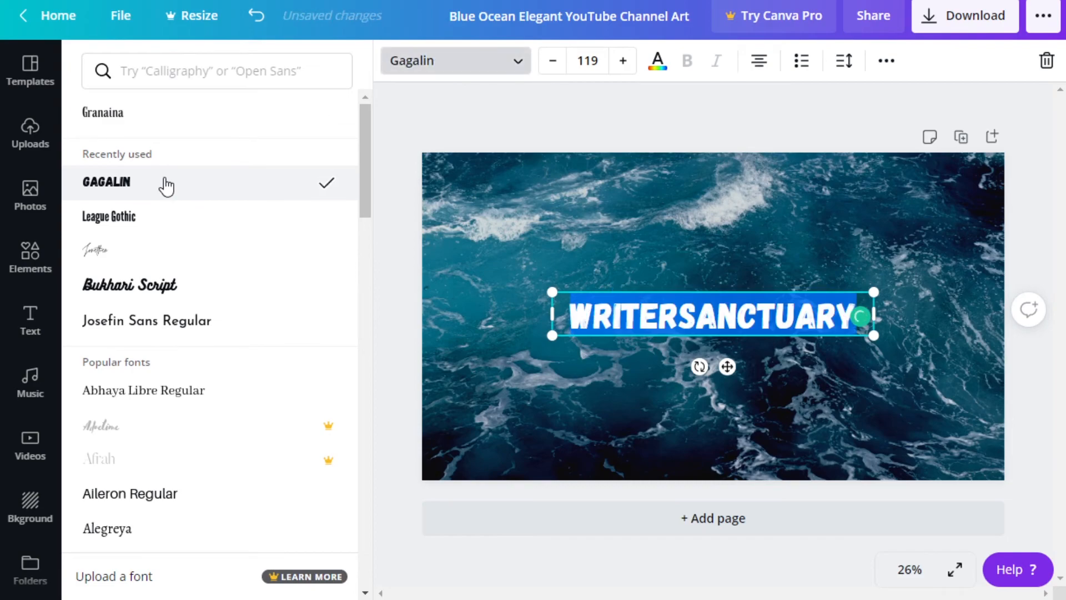
pyautogui.press('Escape')
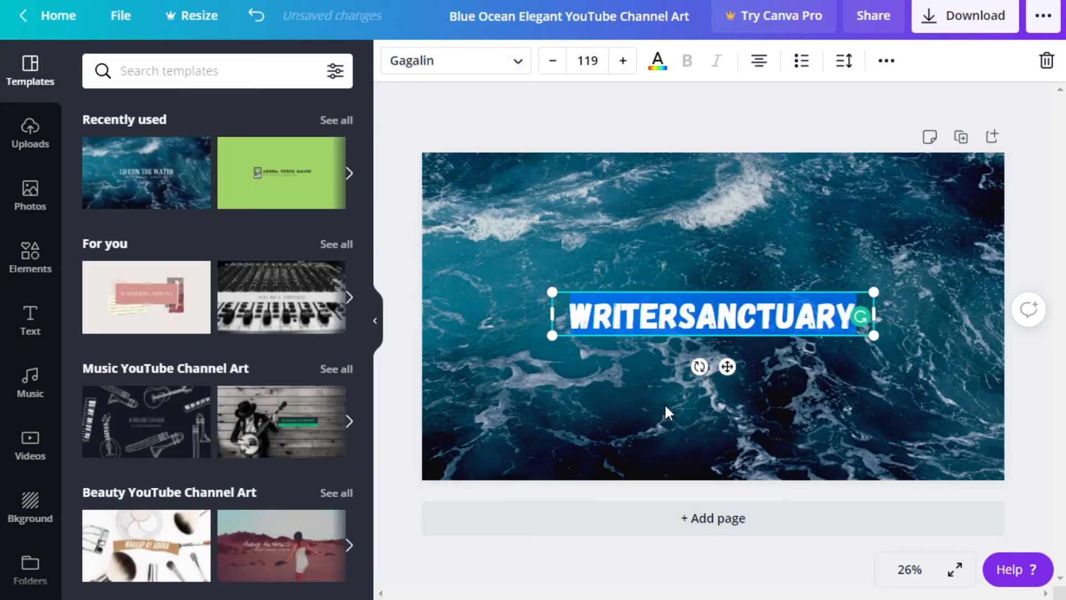
# Add a subheading reading "New Videos Monday, Wednesday, Friday" with "Live Streams Monday @ 7 pm mtn." on a new line
pyautogui.click(35, 328)
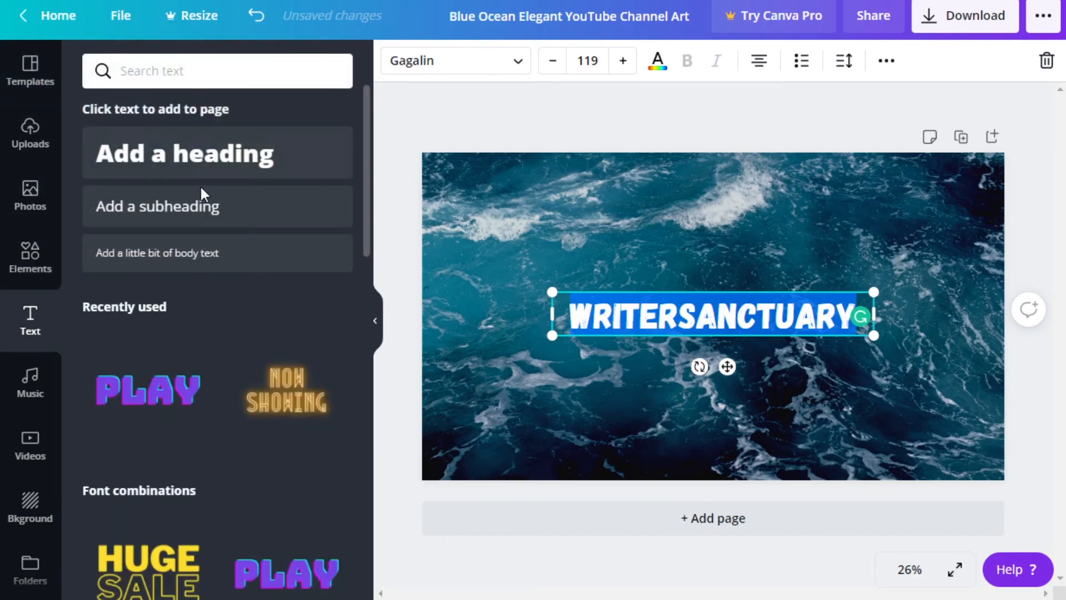
pyautogui.click(183, 213)
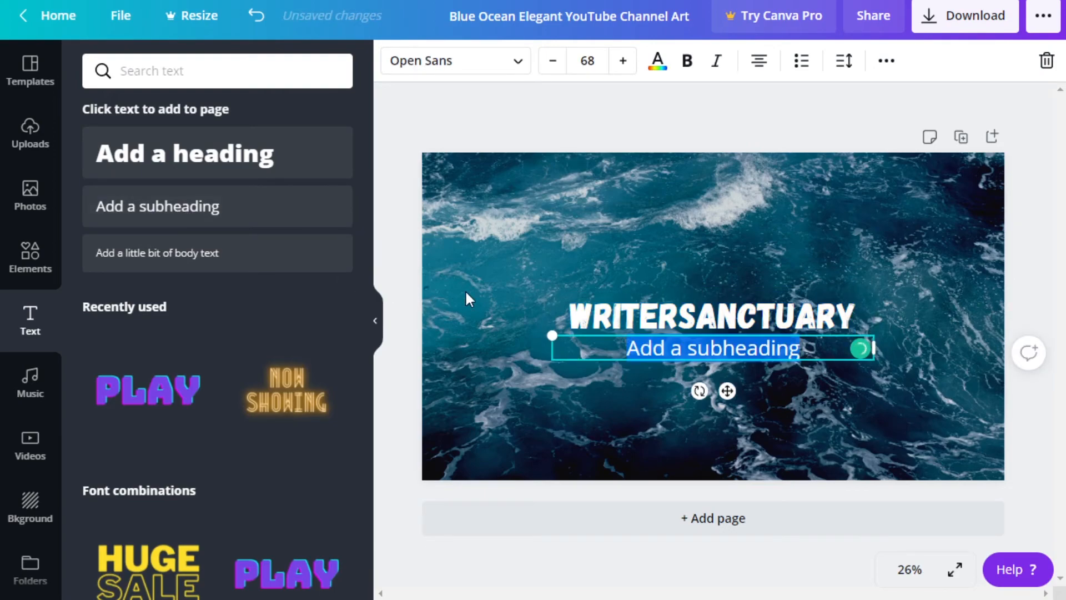
pyautogui.write('New Videos Monday, Wednesday, Fr')
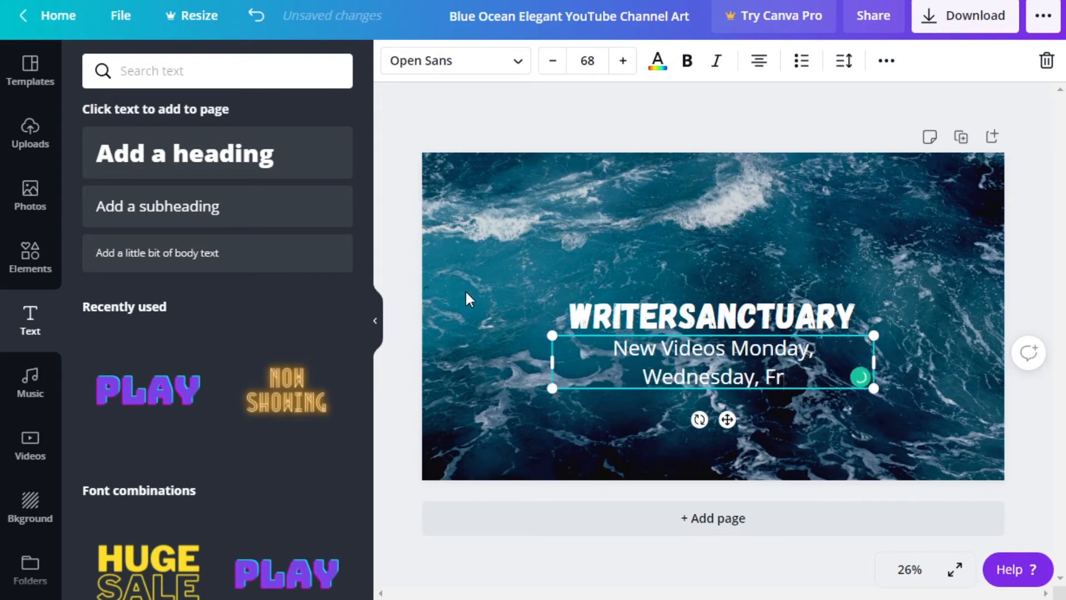
pyautogui.write('iday')
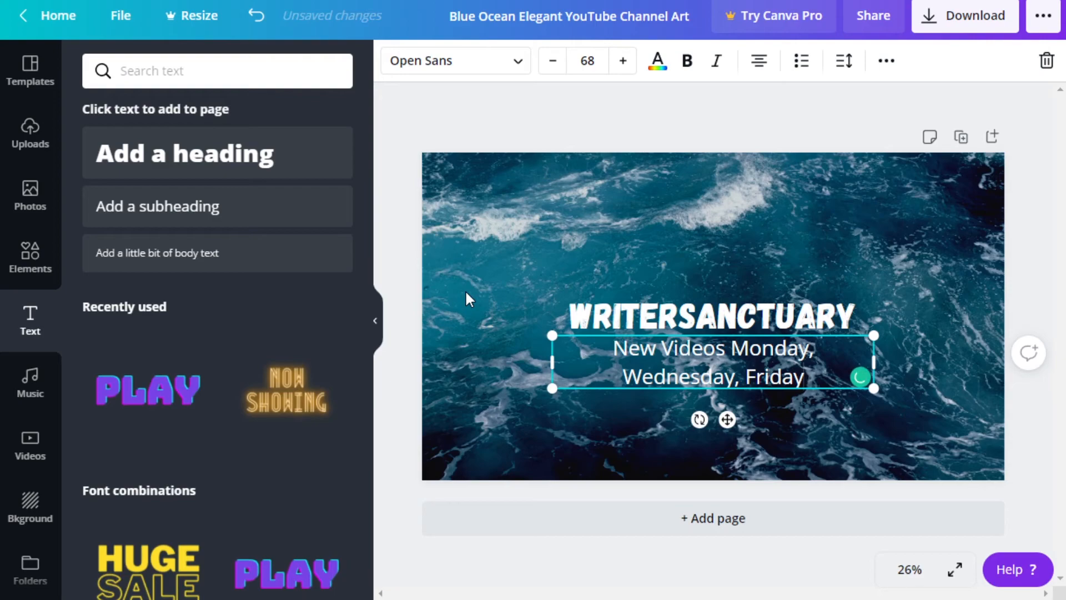
pyautogui.press('Return')
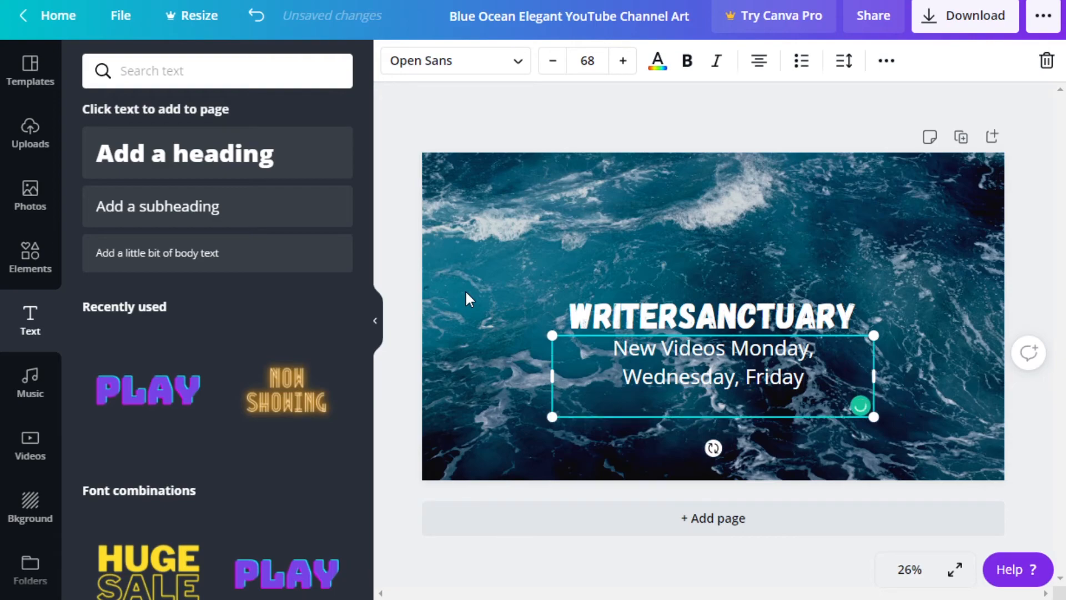
pyautogui.write('Live Stre')
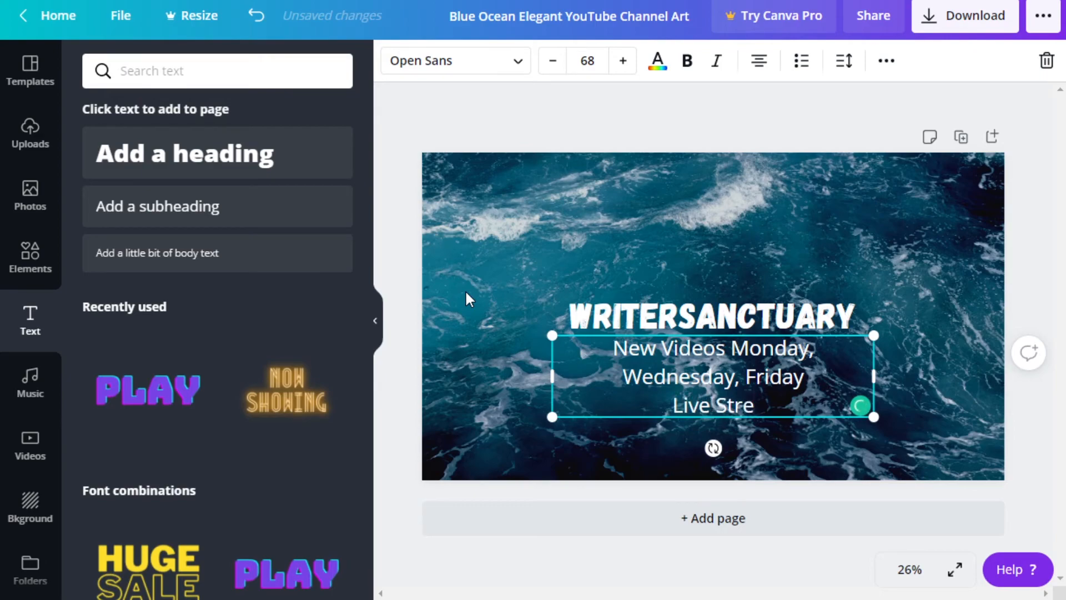
pyautogui.write('ams Monday')
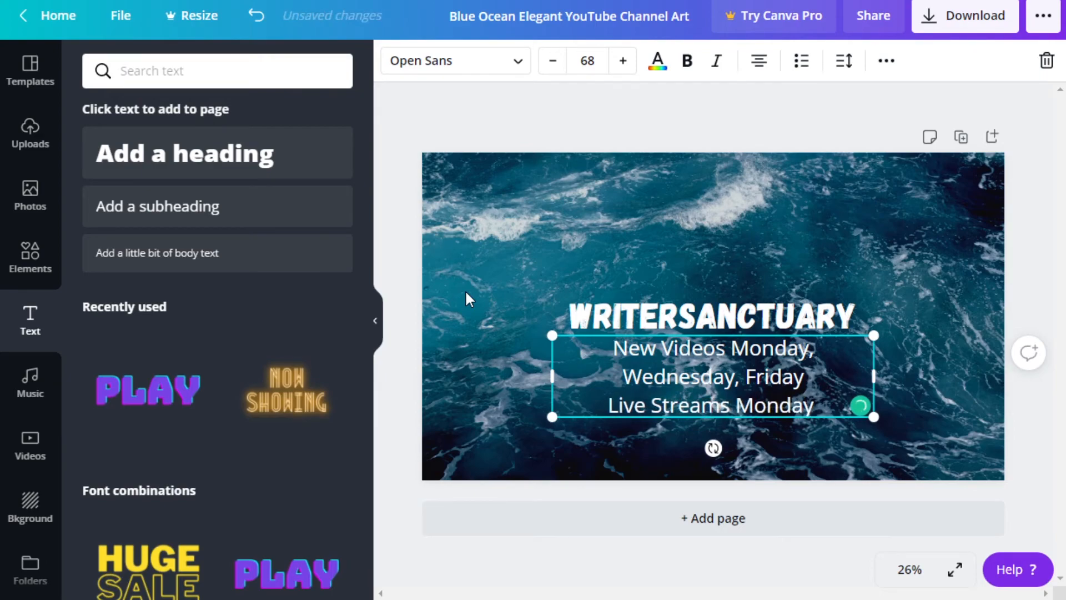
pyautogui.write(' @ 7 pm')
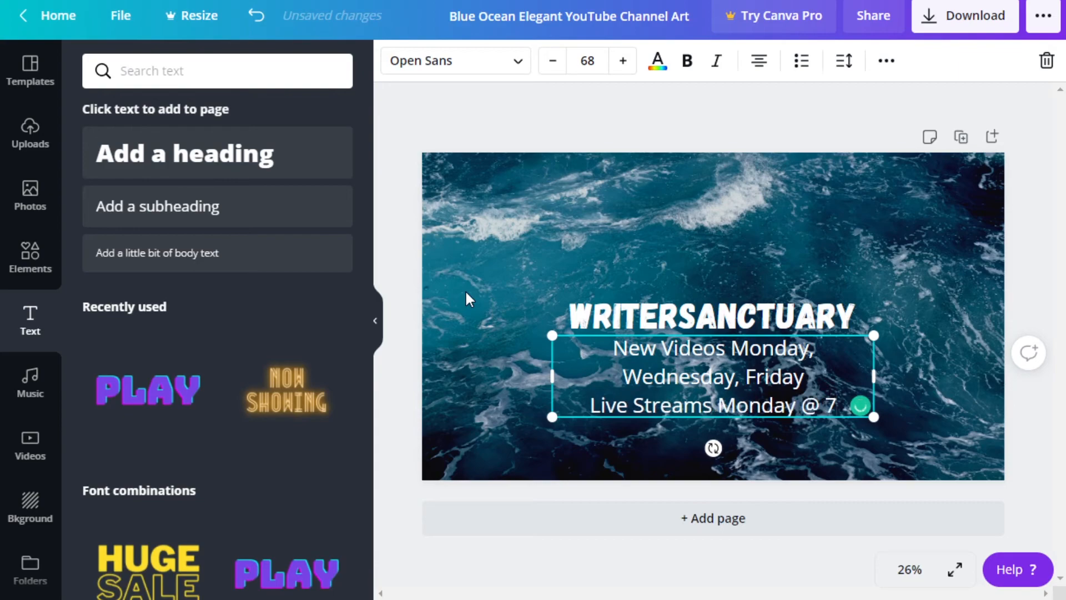
pyautogui.write(' mtn.')
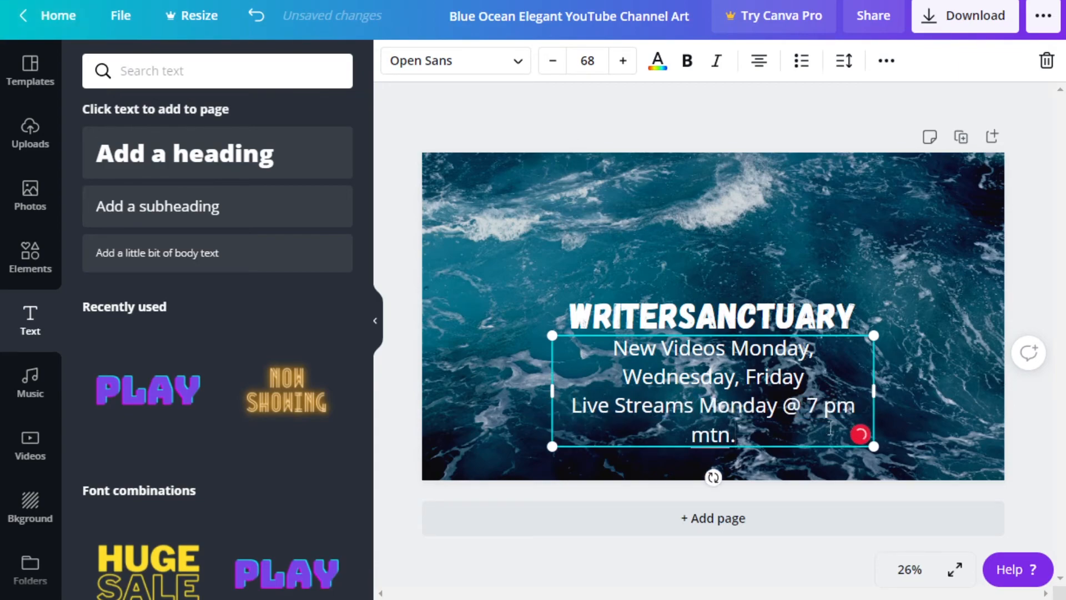
# Reduce the entire subheading's font size to 48 and make it bold
pyautogui.moveTo(741, 433); pyautogui.dragTo(618, 353)
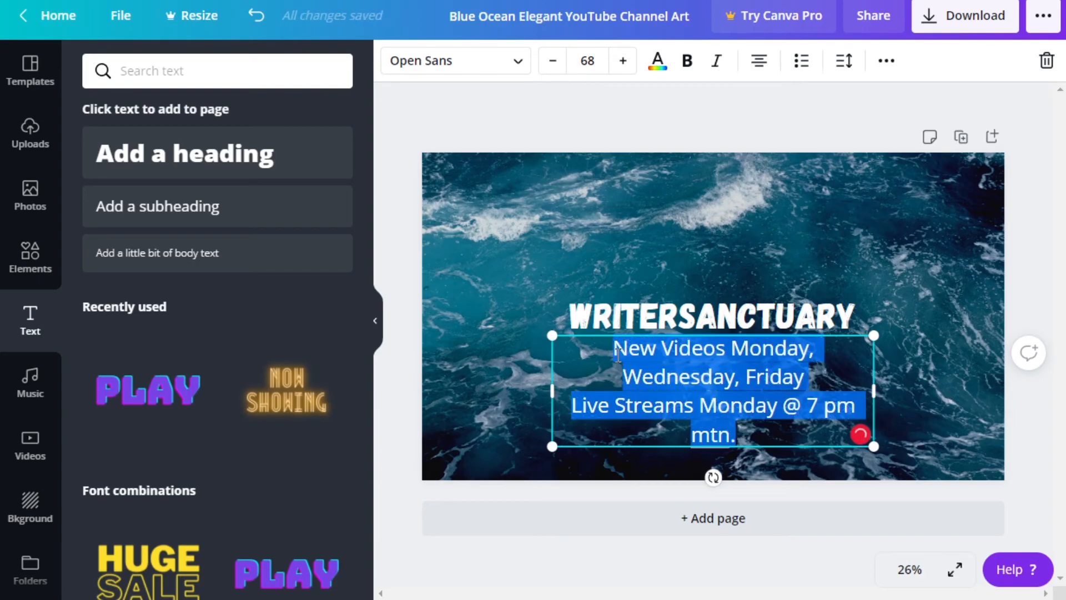
pyautogui.click(554, 70)
pyautogui.click(554, 70)
pyautogui.click(554, 69)
pyautogui.click(554, 70)
pyautogui.click(554, 70)
pyautogui.click(554, 69)
pyautogui.click(554, 70)
pyautogui.click(554, 69)
pyautogui.click(554, 70)
pyautogui.click(554, 69)
pyautogui.click(554, 70)
pyautogui.click(554, 69)
pyautogui.click(554, 69)
pyautogui.click(554, 70)
pyautogui.click(554, 70)
pyautogui.click(554, 70)
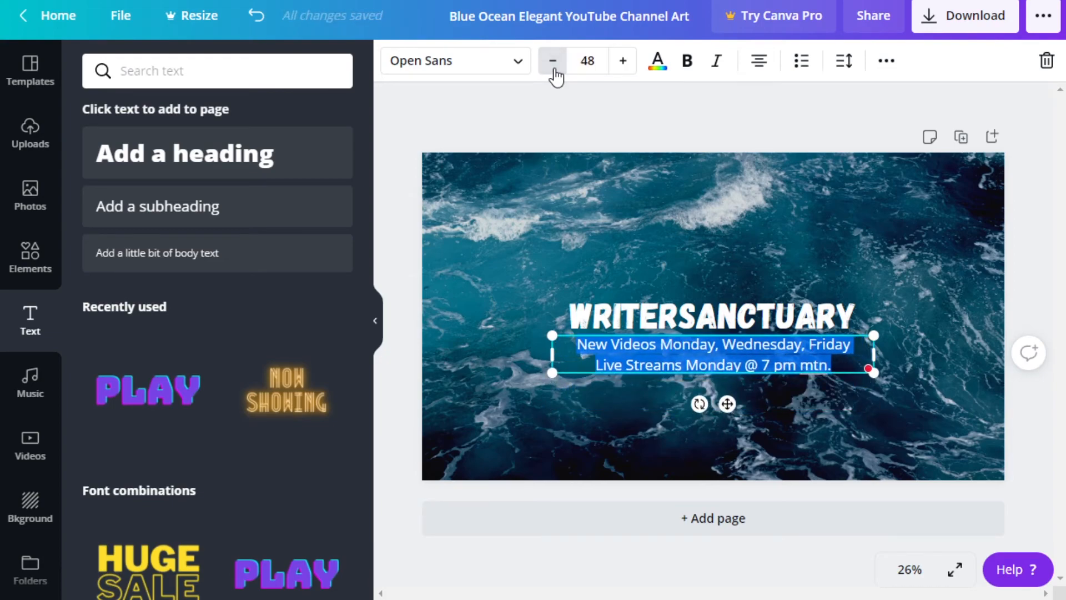
pyautogui.click(687, 61)
pyautogui.click(843, 447)
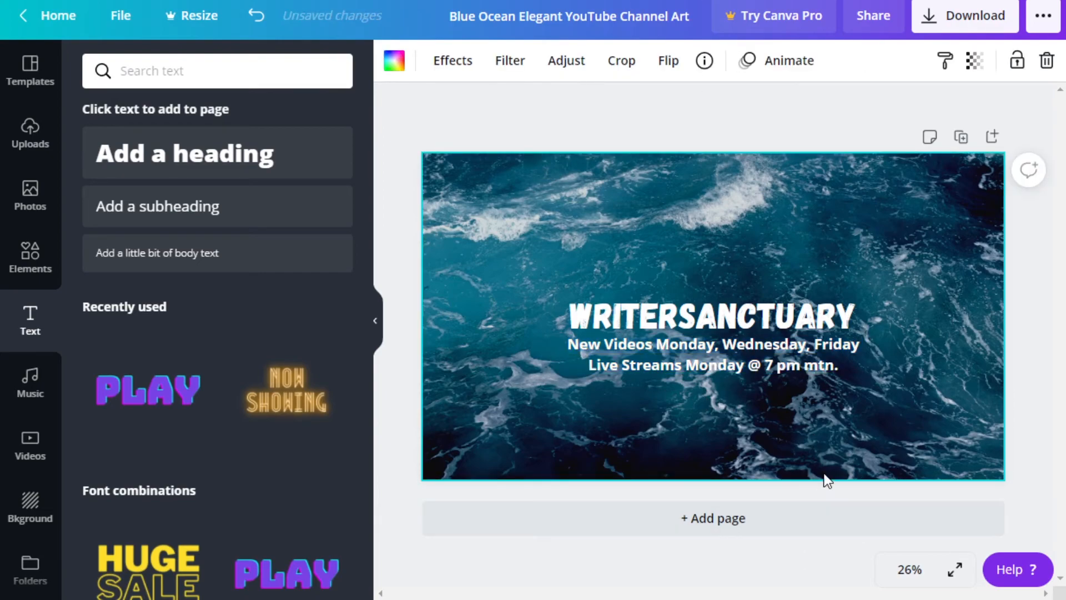
# Change the font of both subheading lines to Gagalin
pyautogui.click(761, 358)
pyautogui.tripleClick(762, 361)
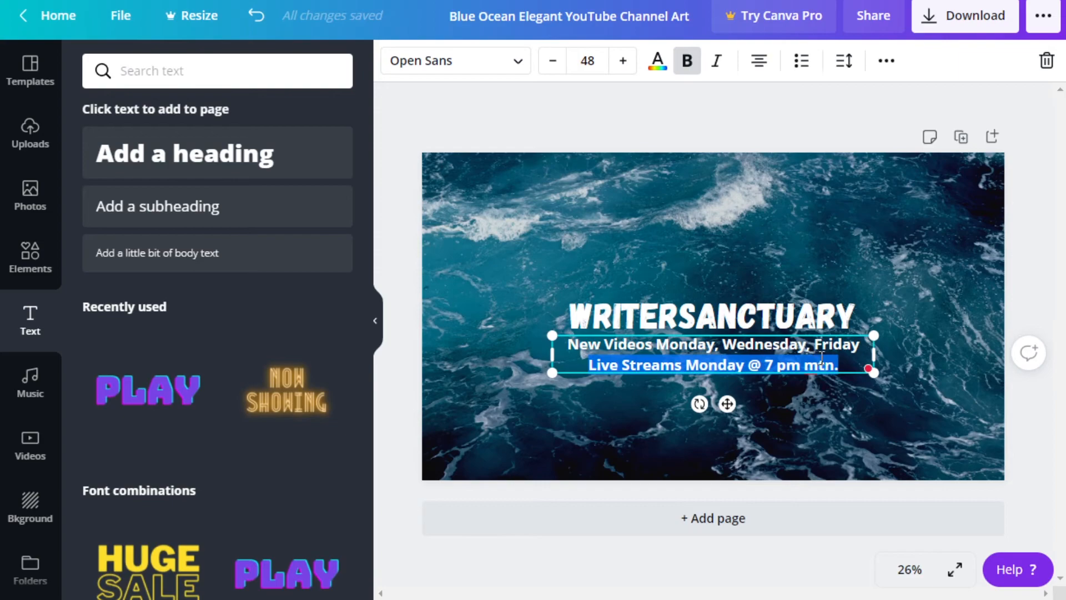
pyautogui.moveTo(843, 371); pyautogui.dragTo(568, 345)
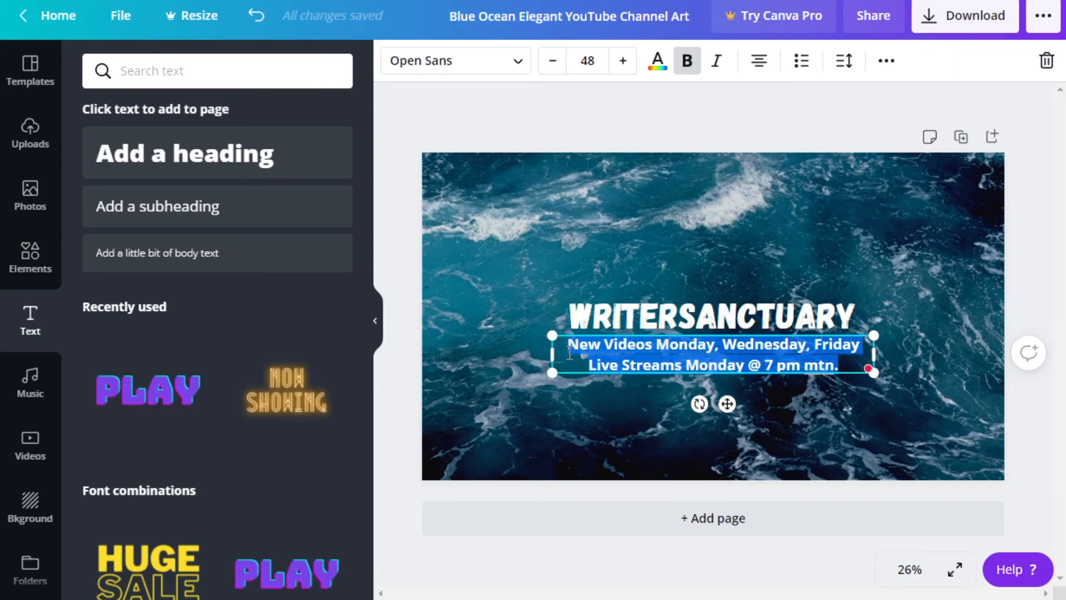
pyautogui.click(475, 69)
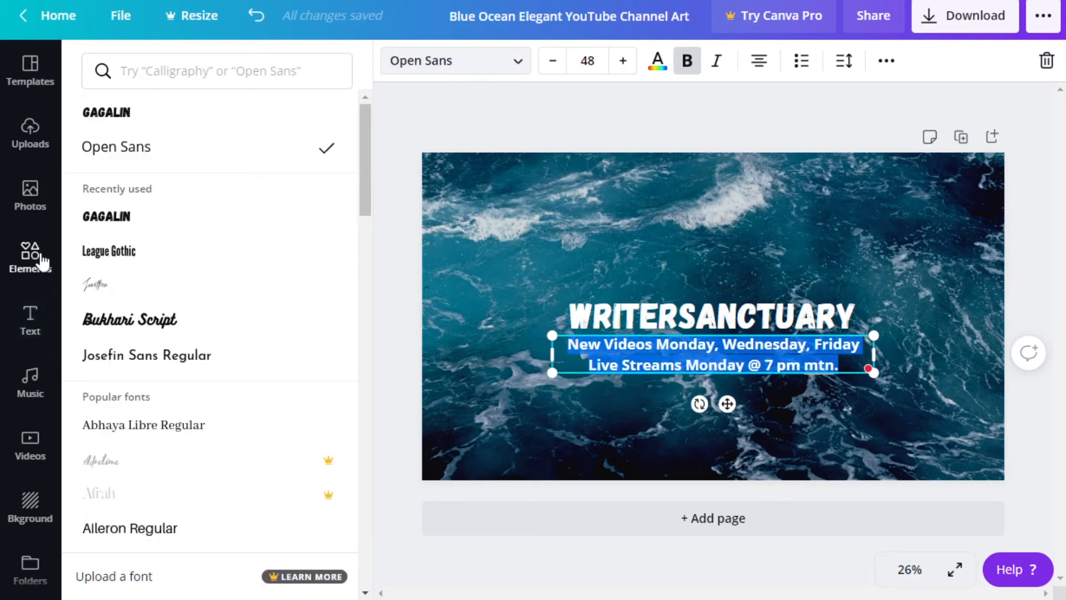
pyautogui.click(100, 220)
pyautogui.press('Escape')
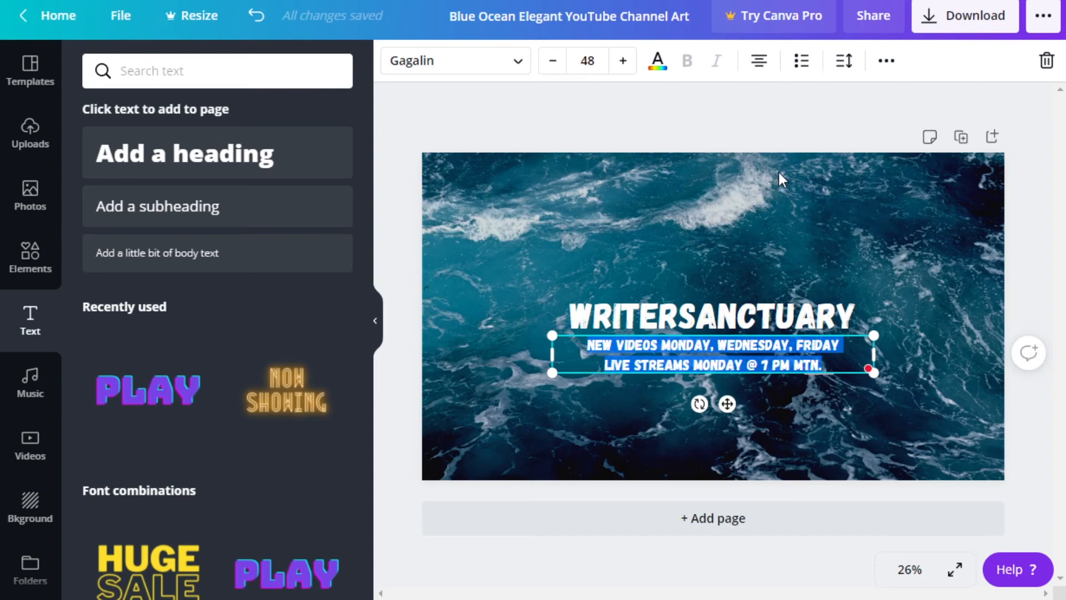
# Move the WriterSanctuary title slightly higher, and move the subheading up to sit directly beneath it
pyautogui.click(728, 315)
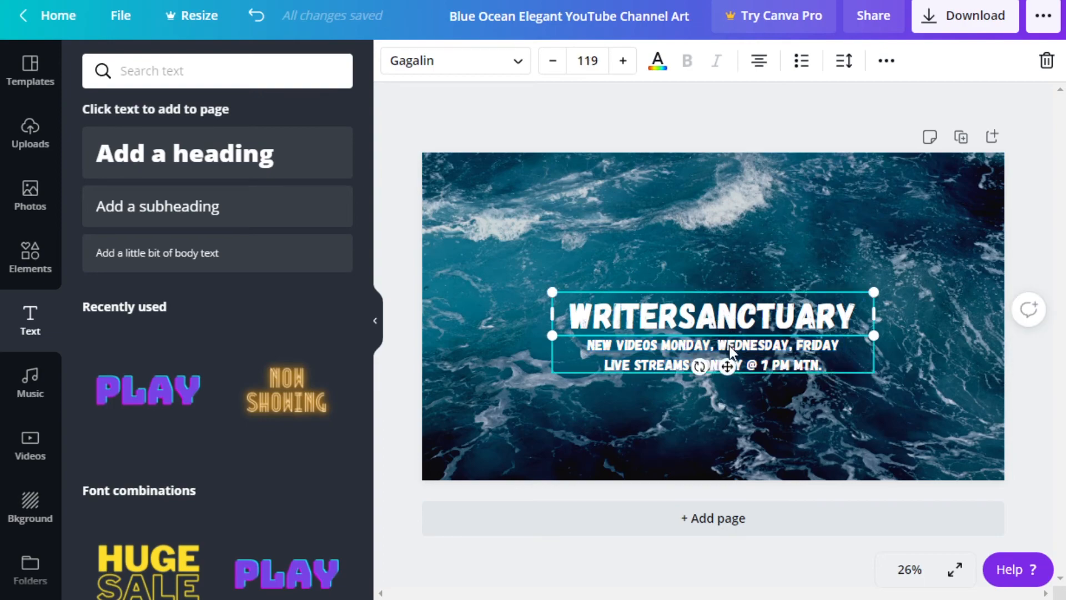
pyautogui.moveTo(727, 366); pyautogui.dragTo(726, 345)
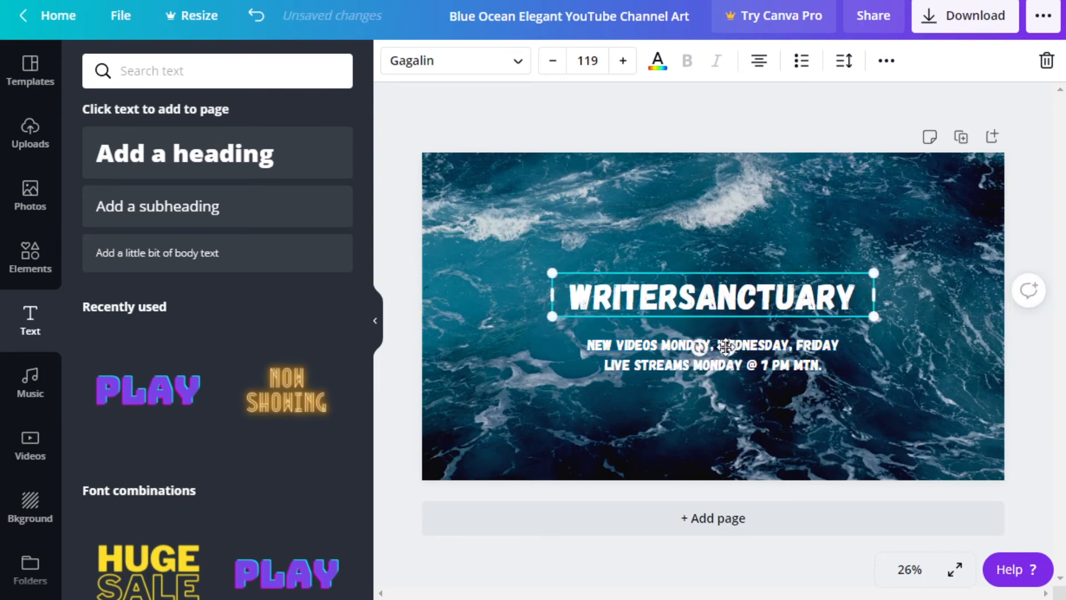
pyautogui.click(726, 345)
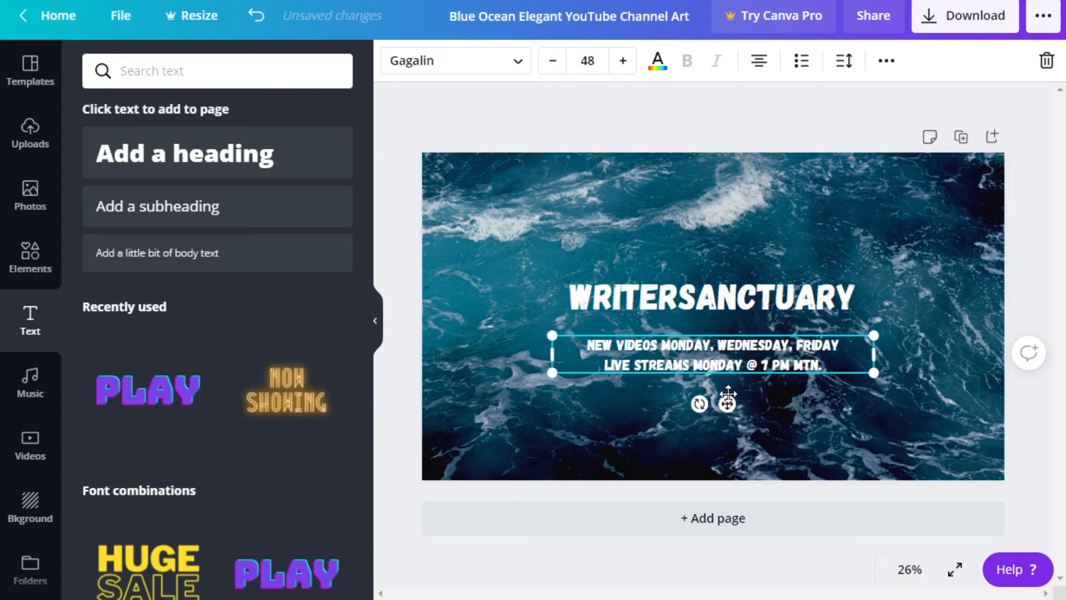
pyautogui.moveTo(741, 403); pyautogui.dragTo(741, 385)
# Delete the ocean background image and replace it with the grey crumpled-paper background found by searching backgrounds for "paper"
pyautogui.click(830, 435)
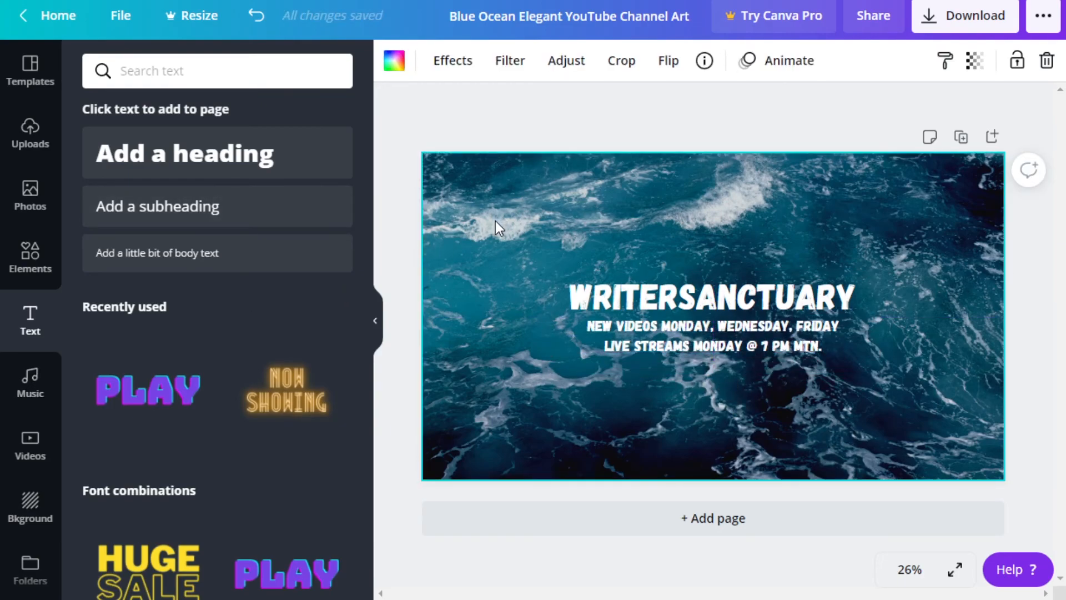
pyautogui.press('Delete')
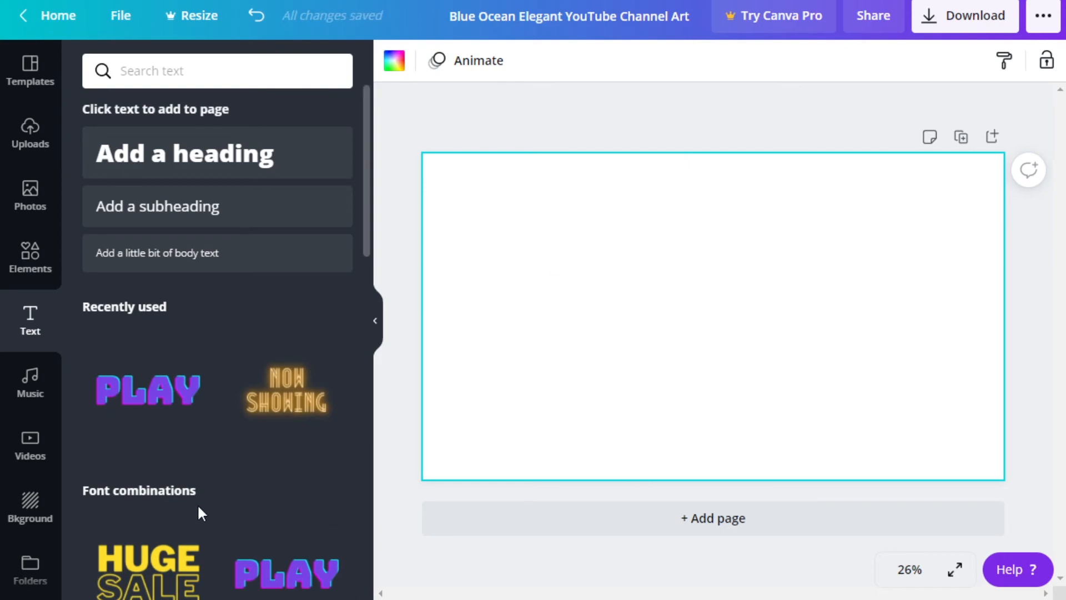
pyautogui.click(29, 508)
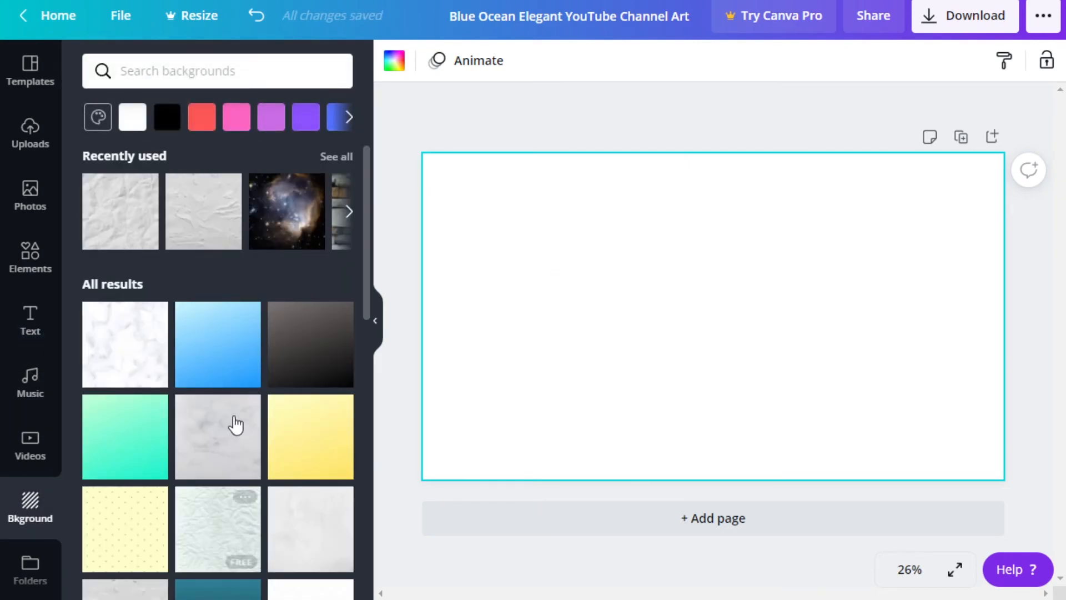
pyautogui.click(215, 71)
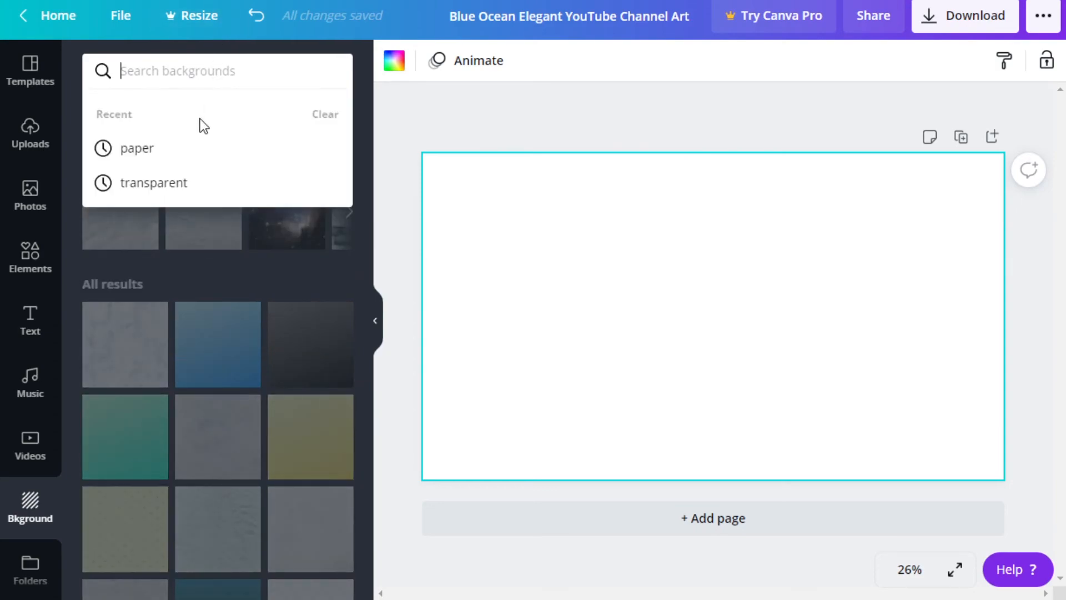
pyautogui.click(147, 150)
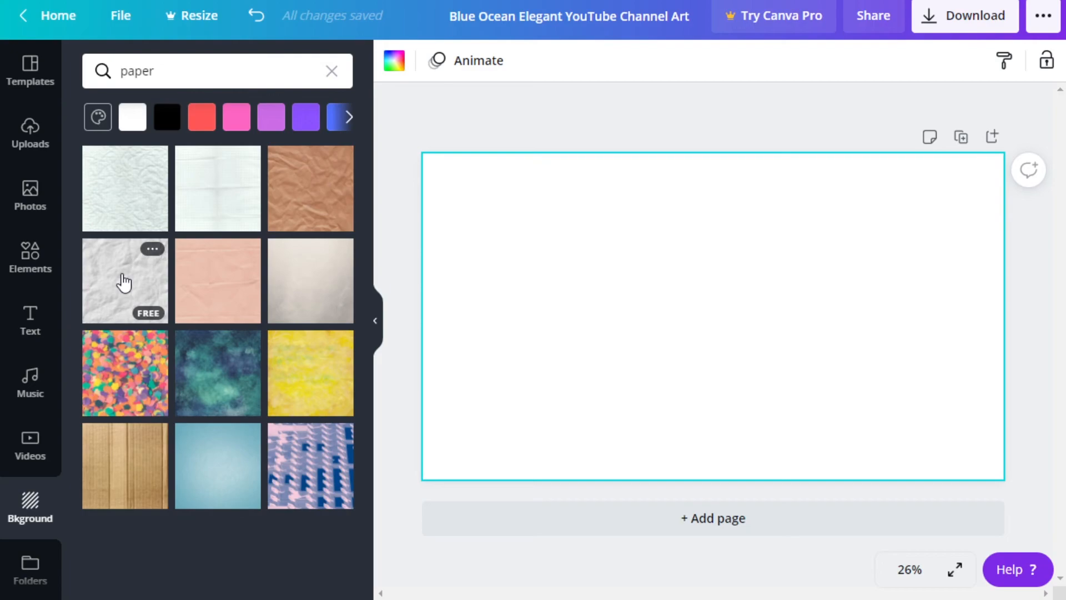
pyautogui.click(137, 288)
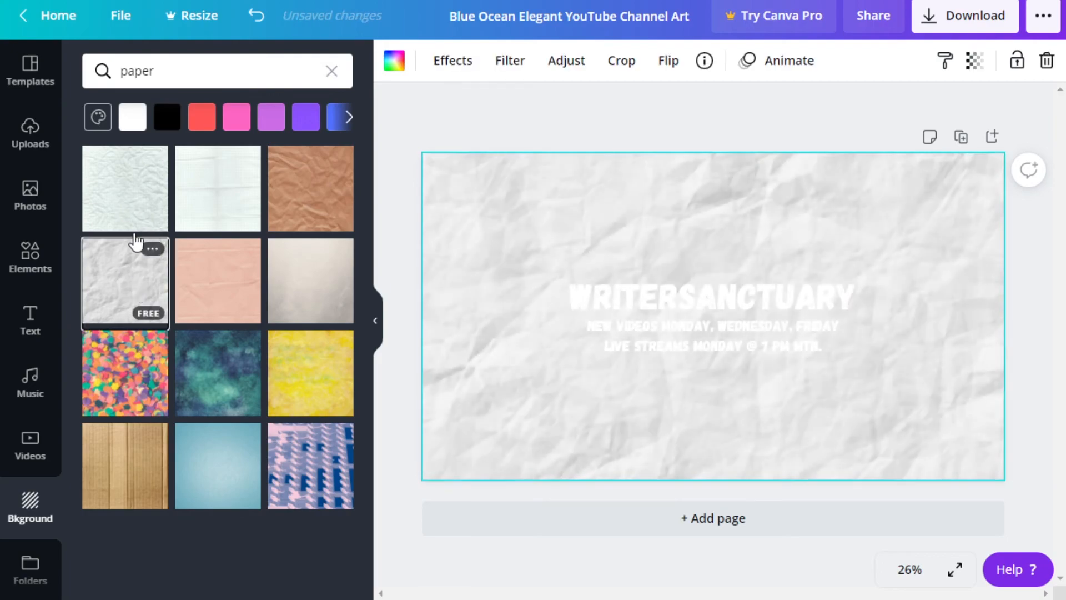
# Try the crumpled grid, folded grid and beige paper backgrounds on the banner, and return to the grey crumpled paper
pyautogui.click(137, 184)
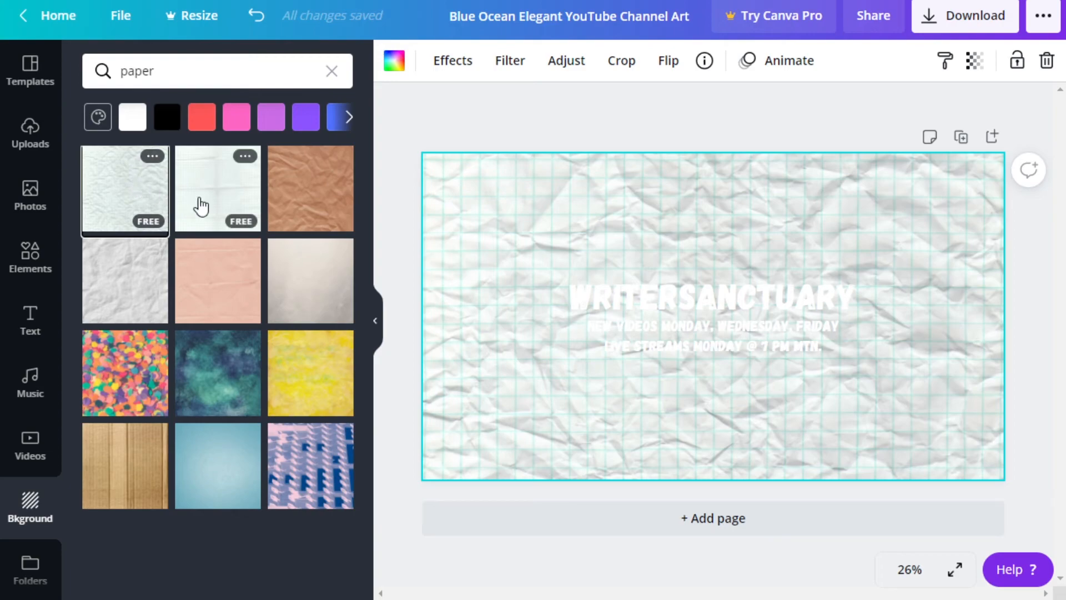
pyautogui.click(201, 207)
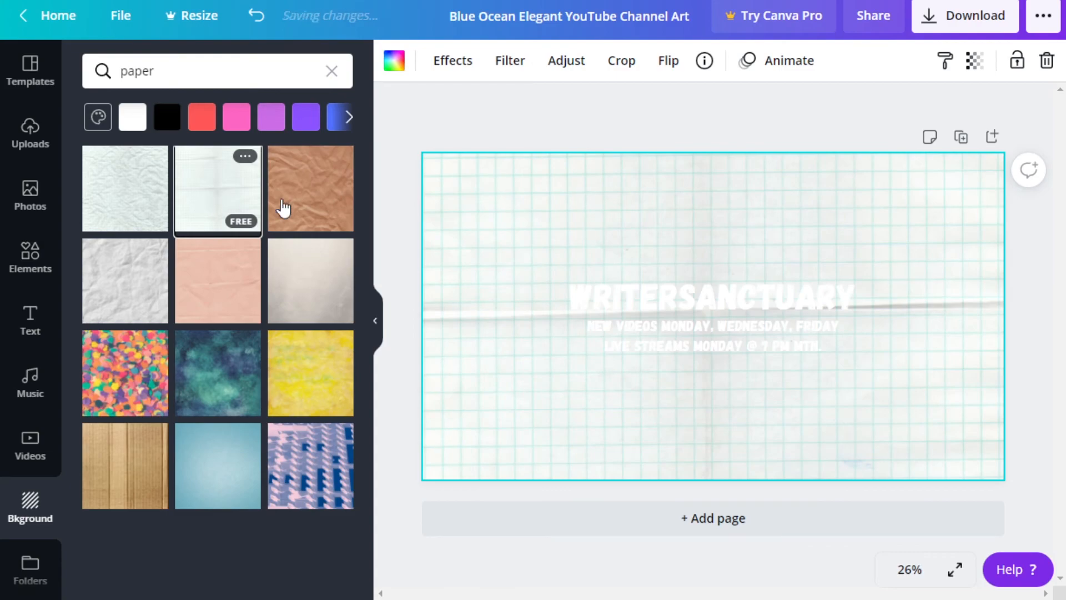
pyautogui.click(302, 281)
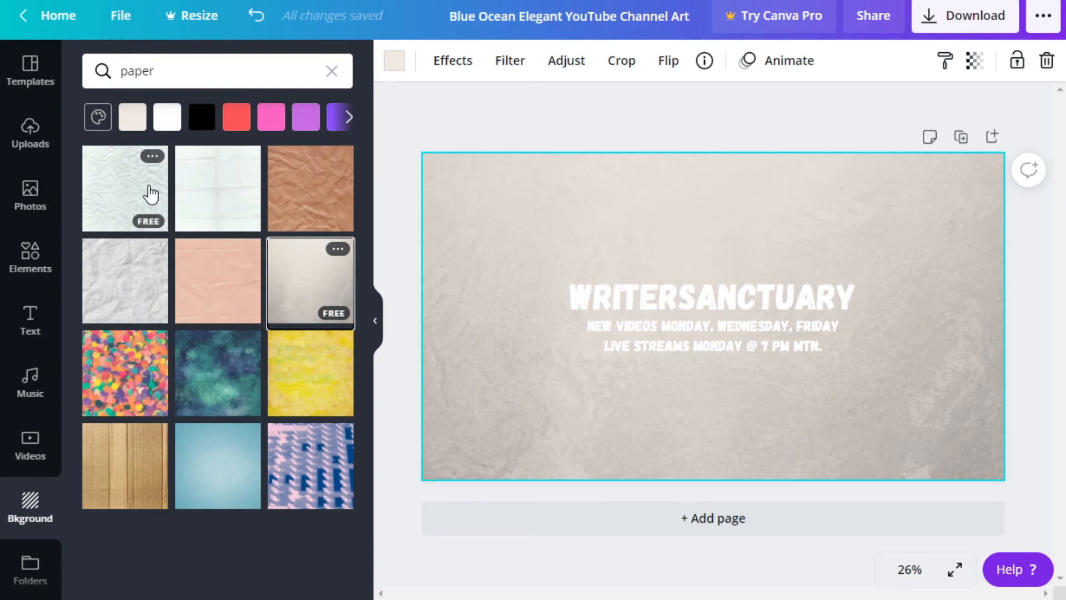
pyautogui.click(150, 194)
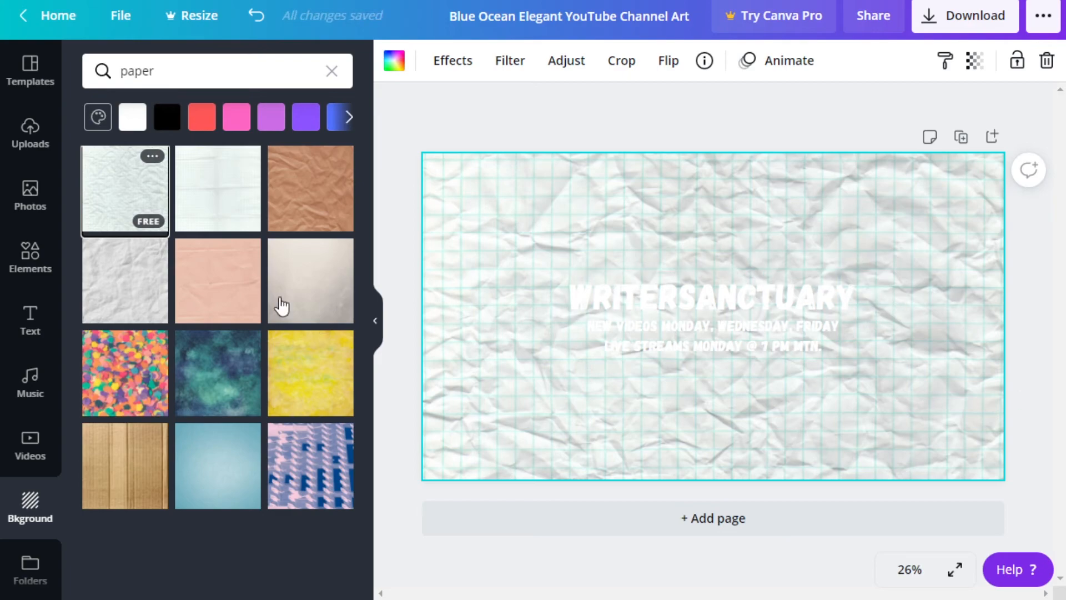
pyautogui.click(132, 290)
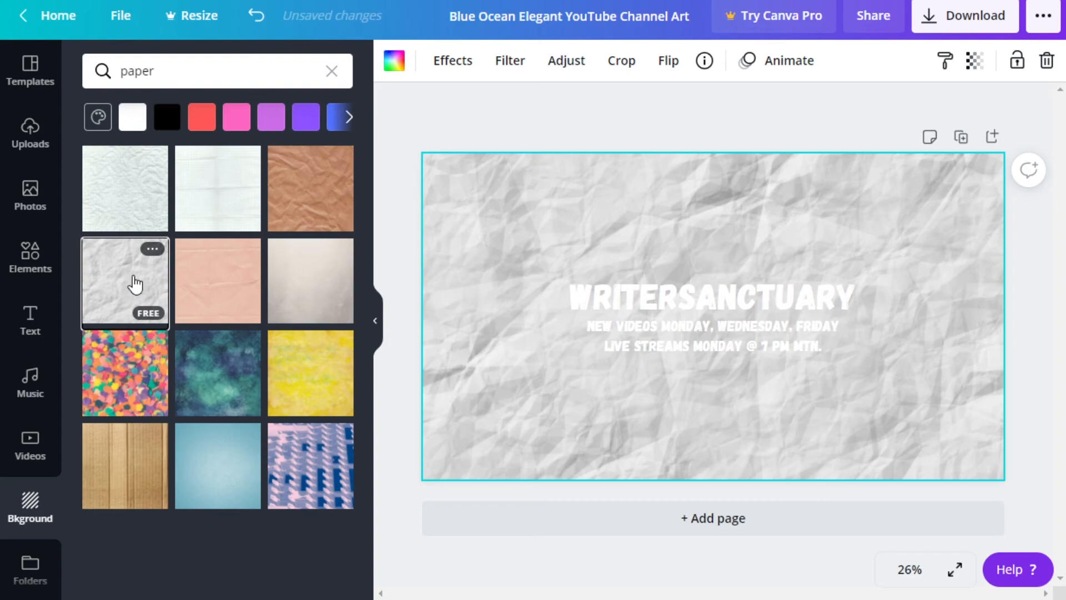
pyautogui.click(136, 182)
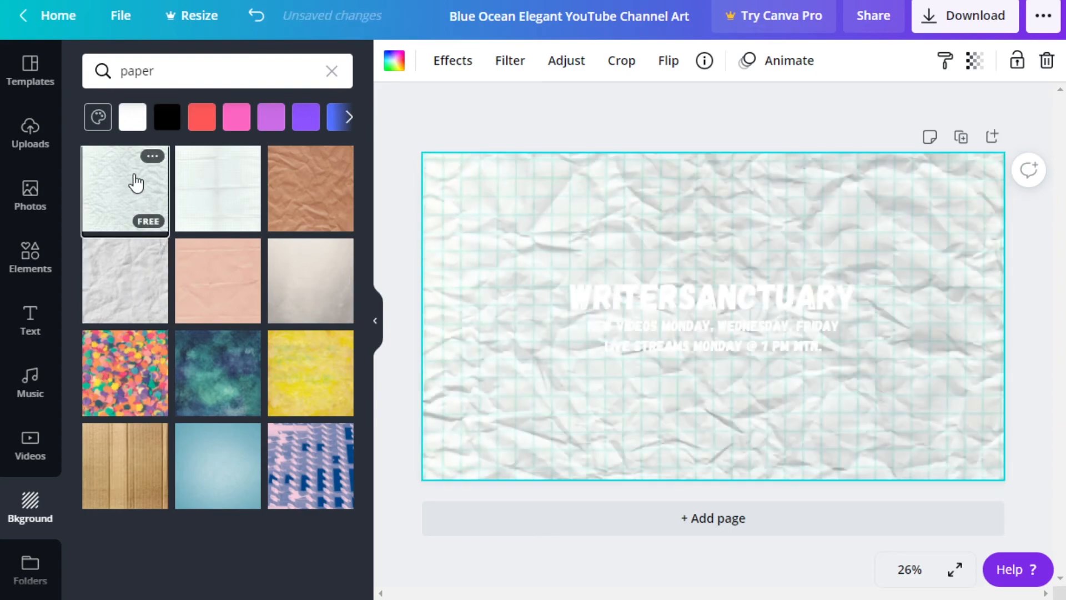
pyautogui.click(132, 292)
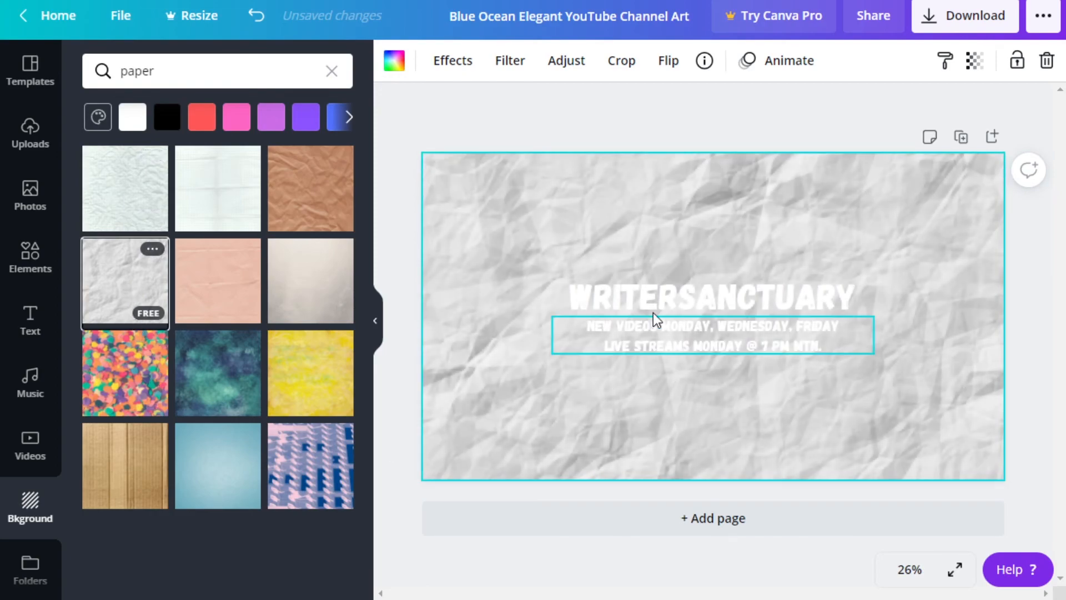
# Change the WriterSanctuary title's text colour to a custom dark grey, #363736
pyautogui.click(805, 304)
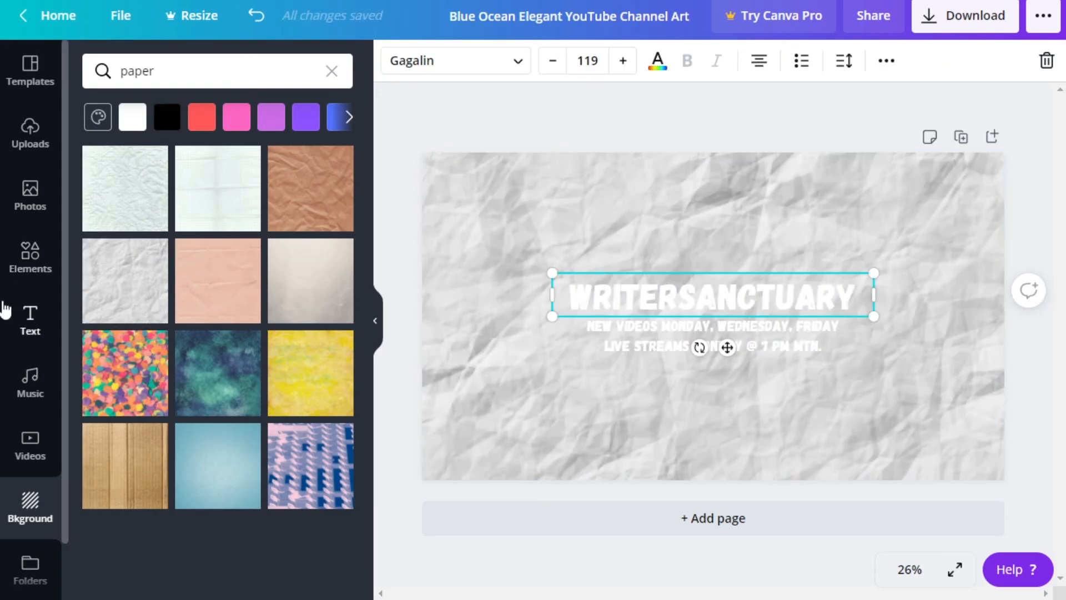
pyautogui.click(28, 319)
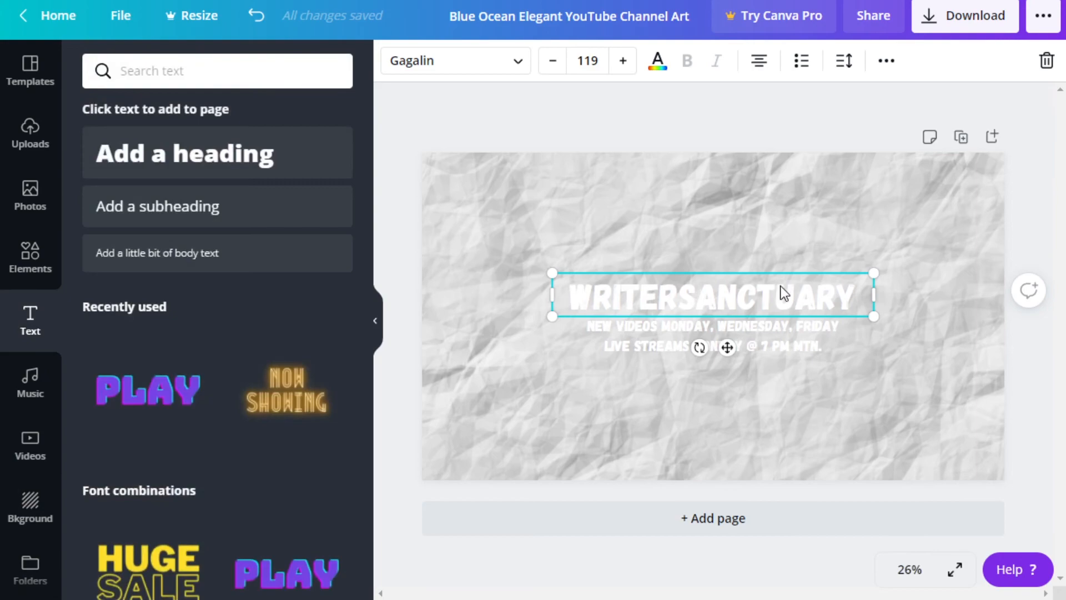
pyautogui.doubleClick(848, 287)
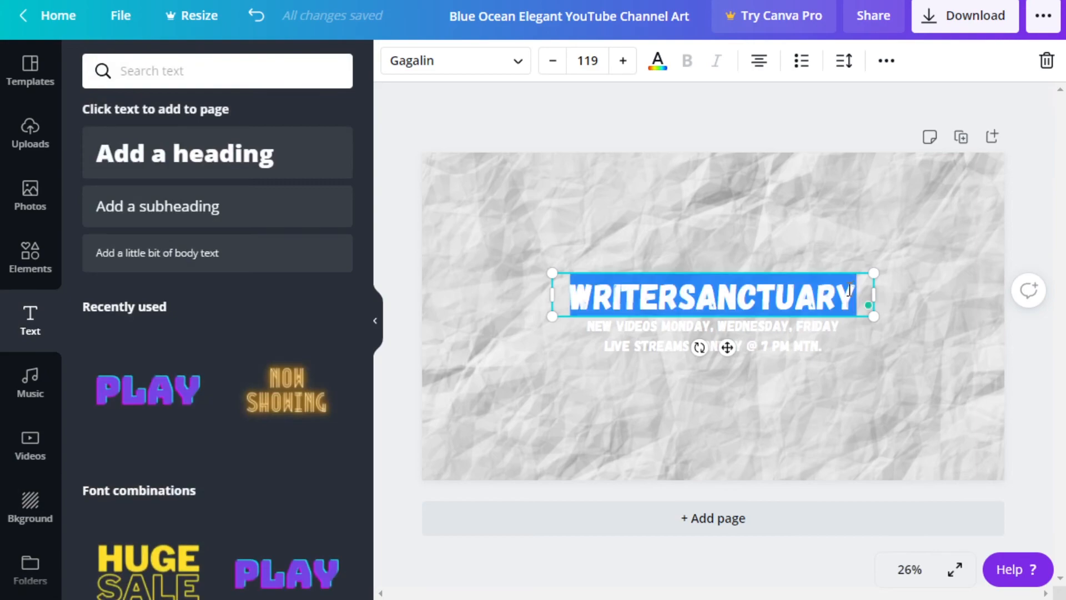
pyautogui.click(658, 62)
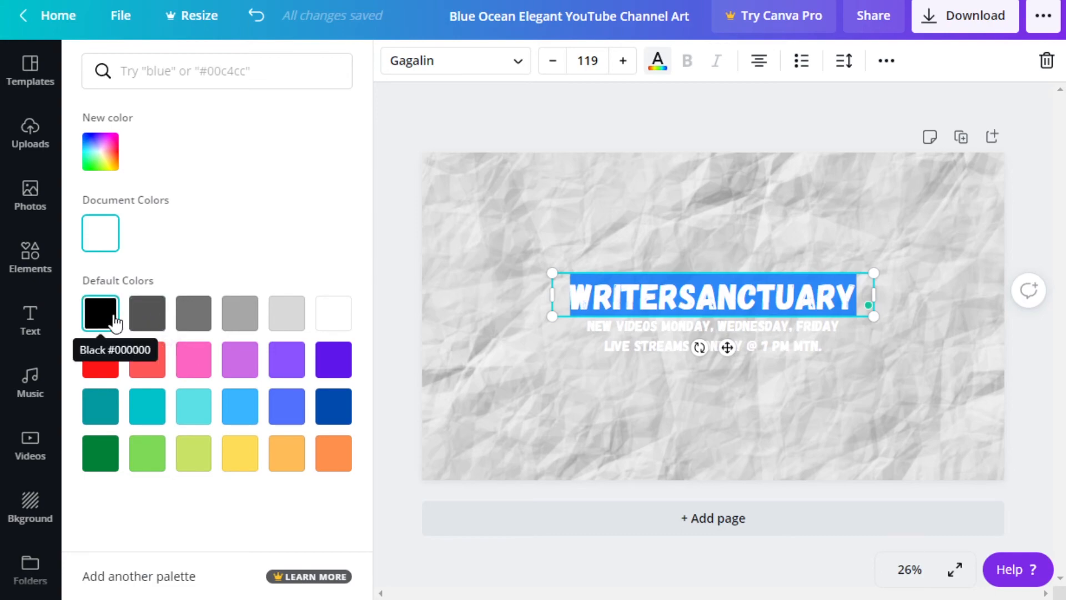
pyautogui.click(100, 150)
pyautogui.moveTo(164, 300); pyautogui.dragTo(187, 300)
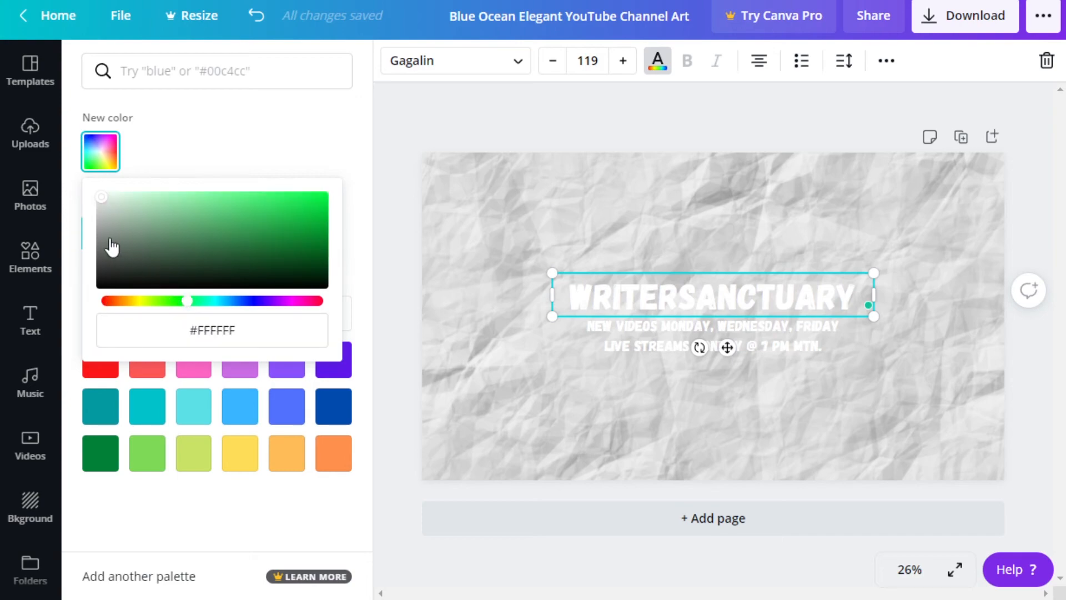
pyautogui.click(103, 258)
pyautogui.moveTo(102, 258); pyautogui.dragTo(101, 267)
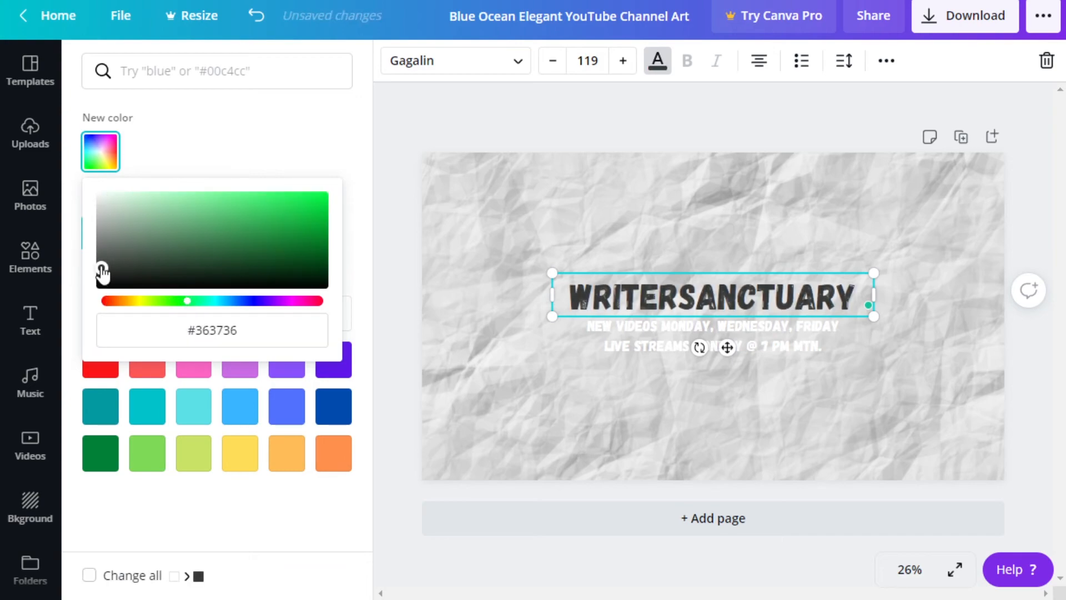
pyautogui.doubleClick(210, 326)
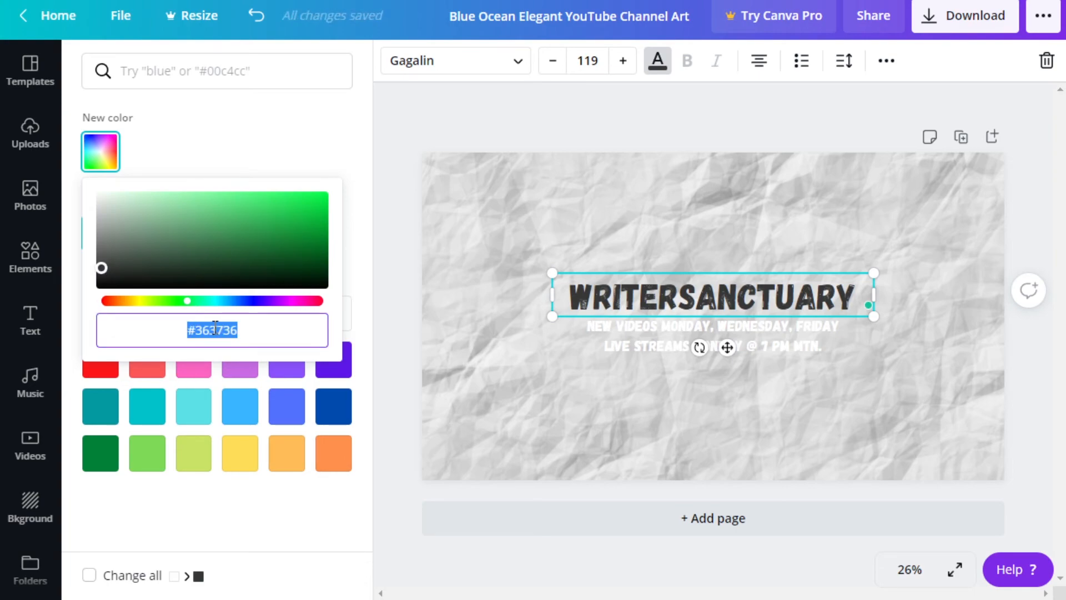
pyautogui.click(258, 132)
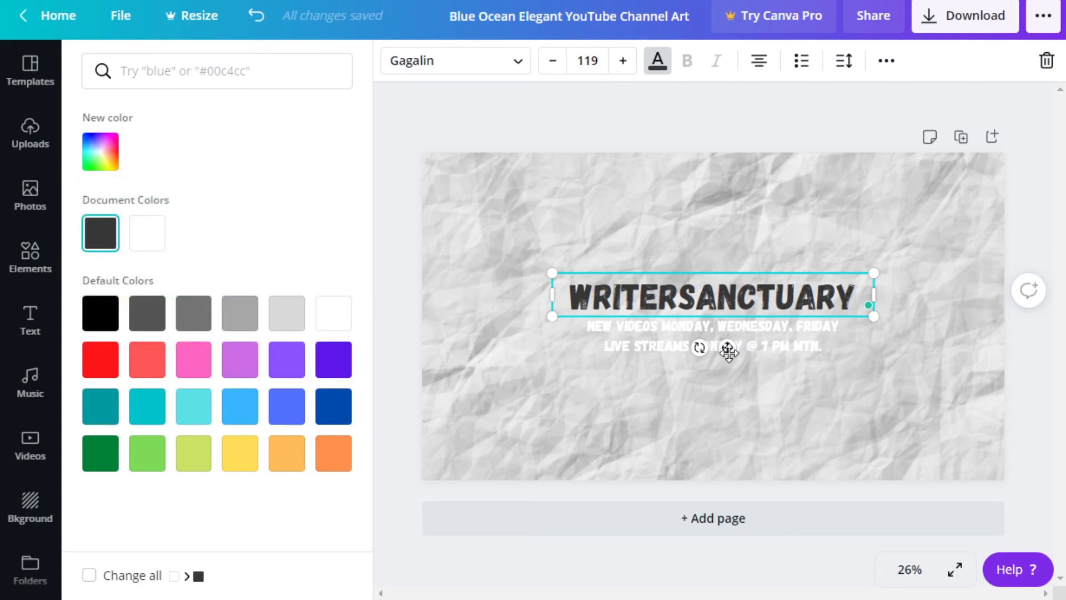
# Recolour both schedule lines beneath the title with the document's dark grey, #363736
pyautogui.click(803, 342)
pyautogui.click(820, 347)
pyautogui.tripleClick(819, 347)
pyautogui.click(820, 344)
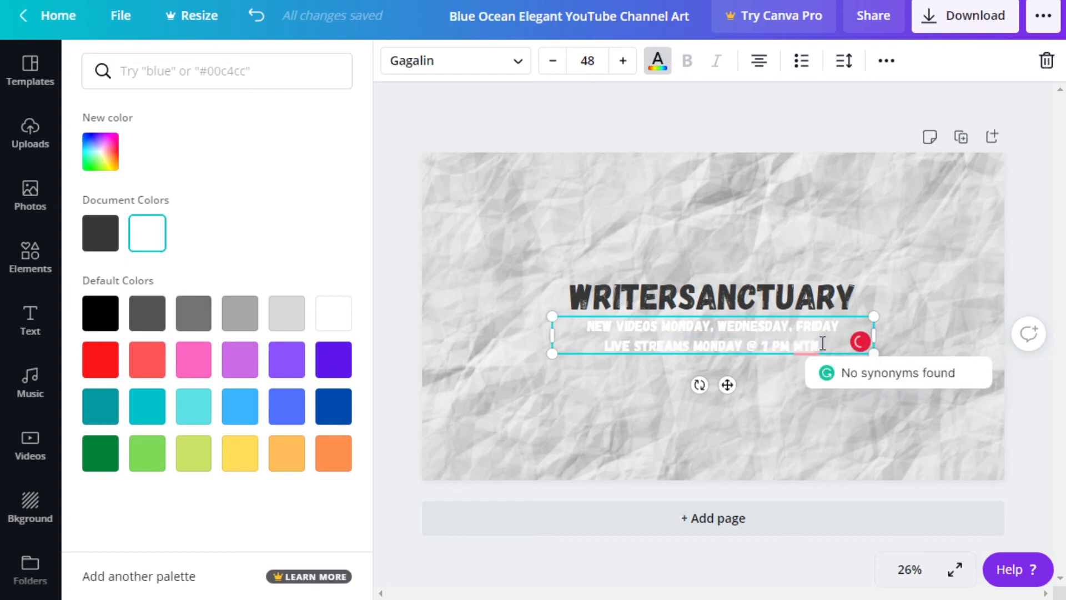
pyautogui.moveTo(828, 340); pyautogui.dragTo(580, 324)
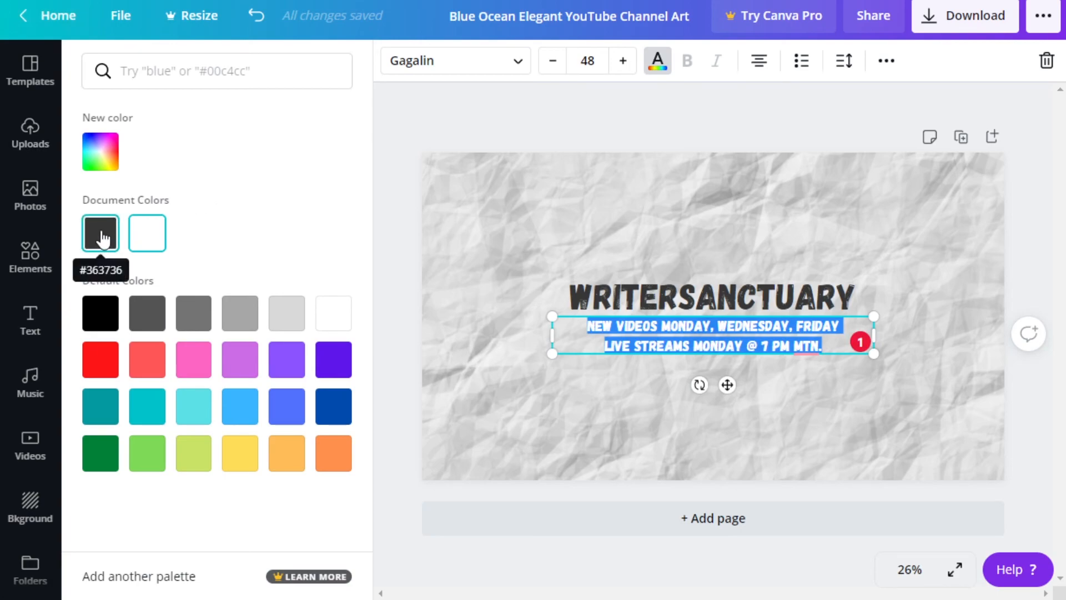
pyautogui.click(102, 237)
pyautogui.press('Escape')
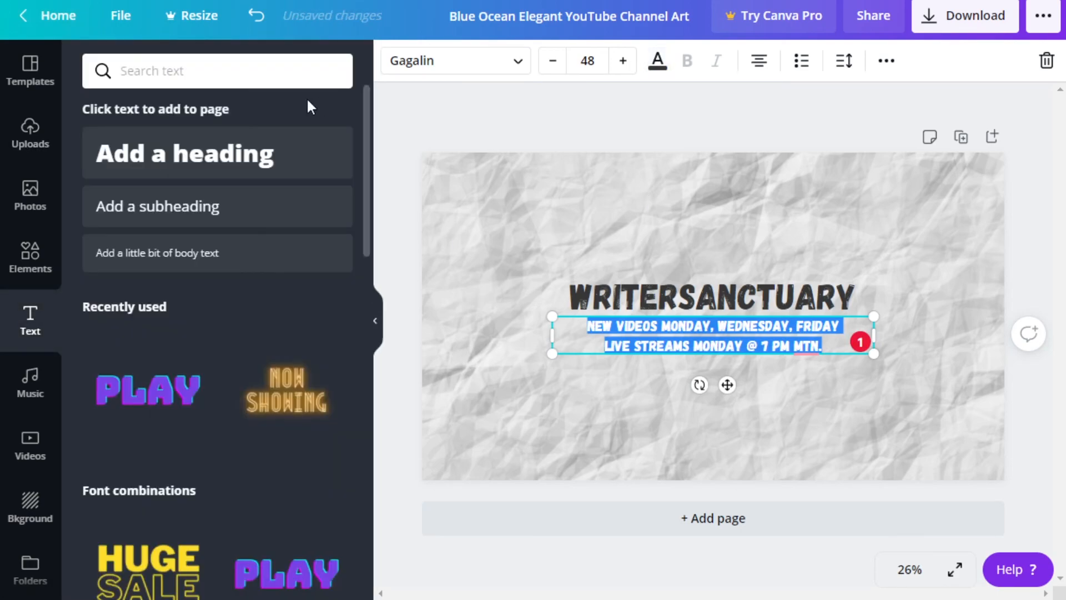
pyautogui.click(494, 111)
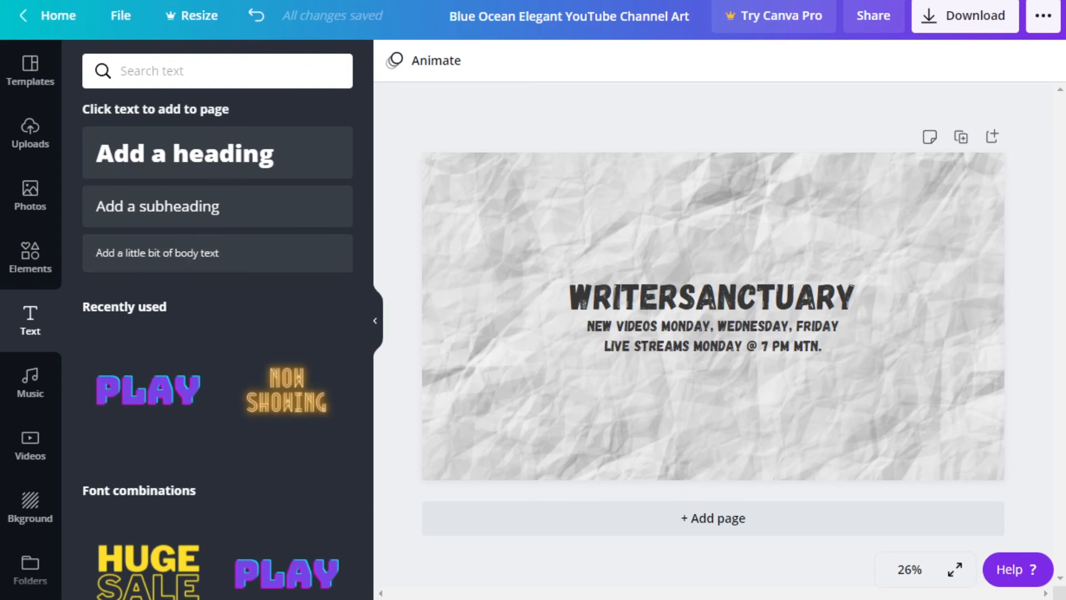
# Search the elements for "pencil", and place the hand-holding-a-pencil graphic at the banner's lower right, with its tip beside the schedule text
pyautogui.click(30, 256)
pyautogui.click(208, 65)
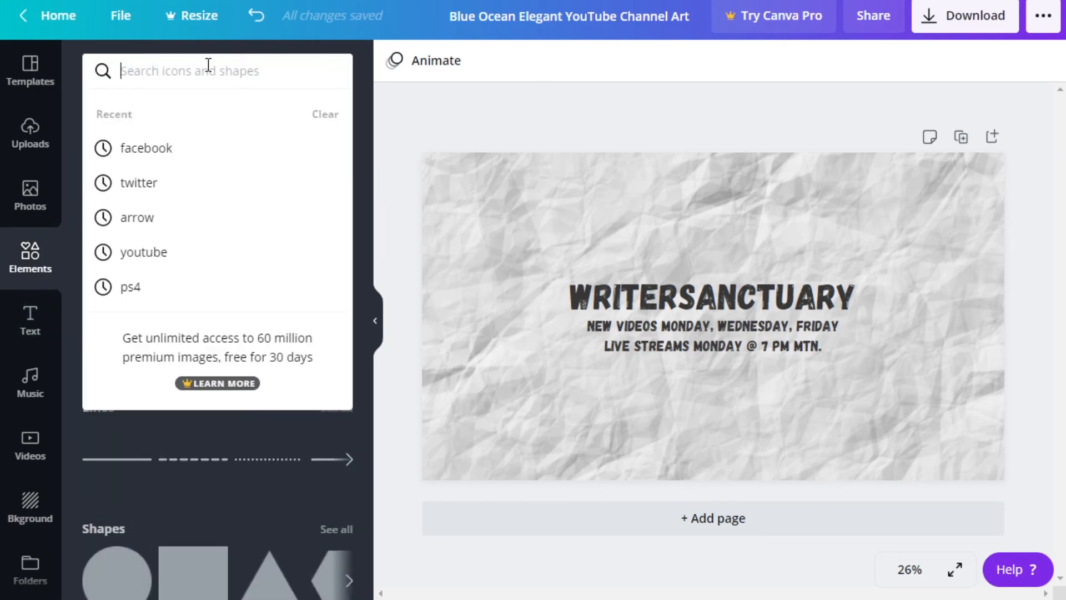
pyautogui.write('penic')
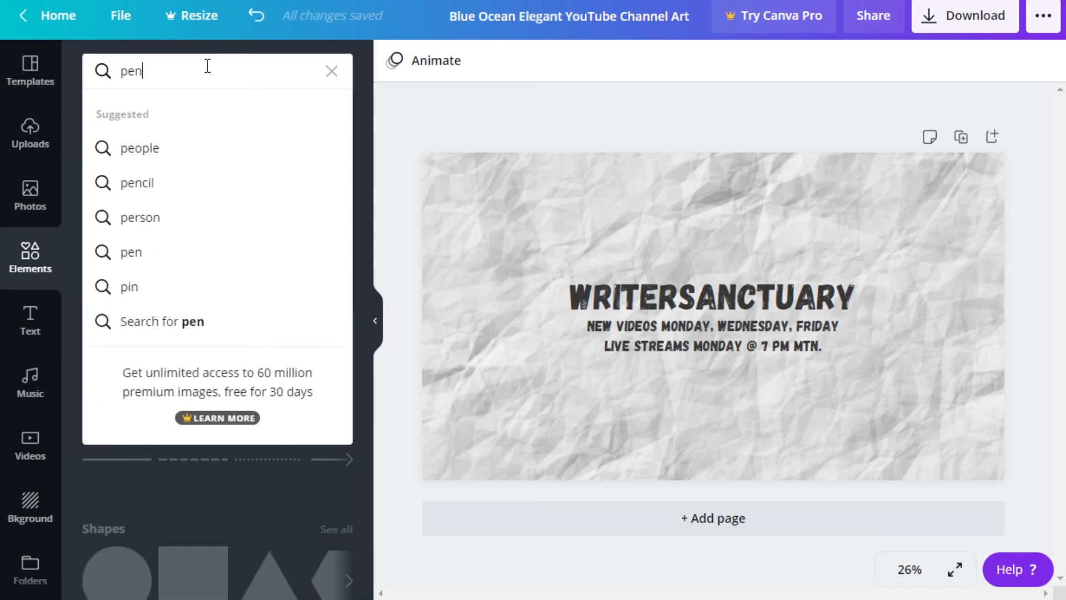
pyautogui.press('BackSpace')
pyautogui.write('cil')
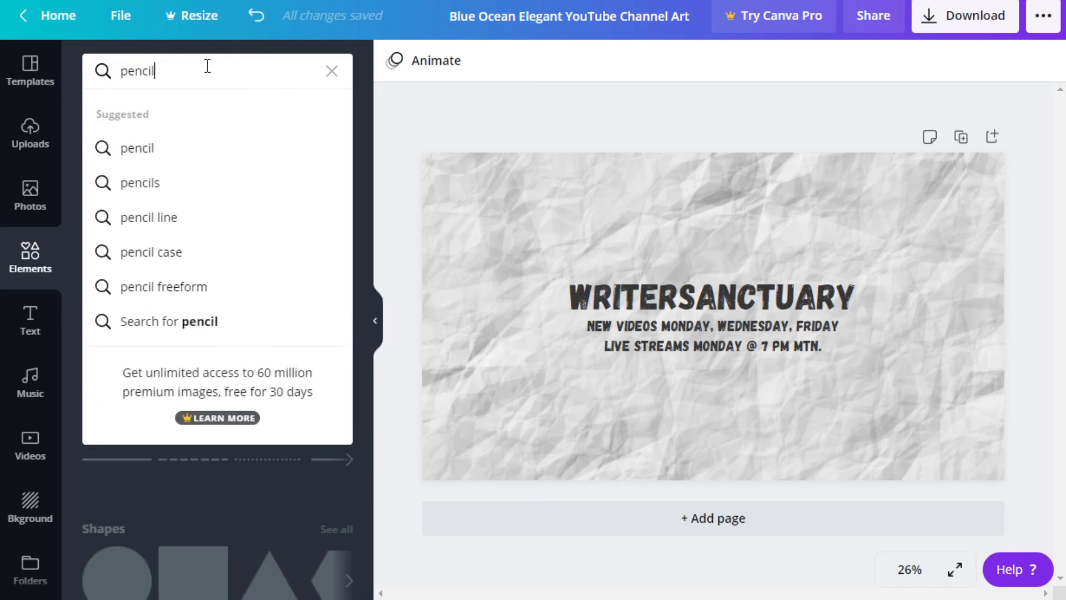
pyautogui.press('Return')
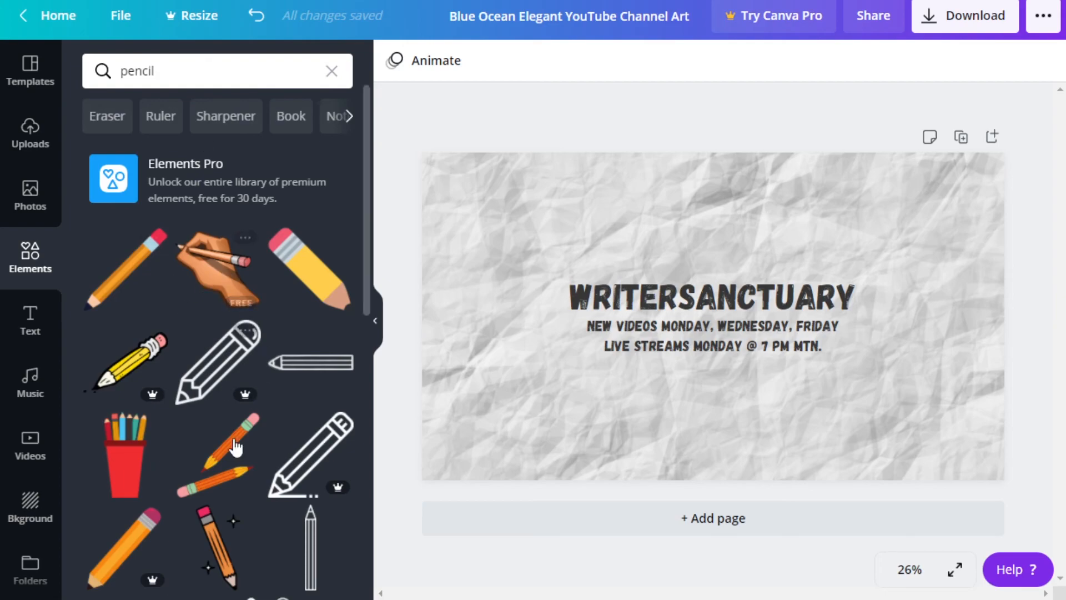
pyautogui.click(225, 280)
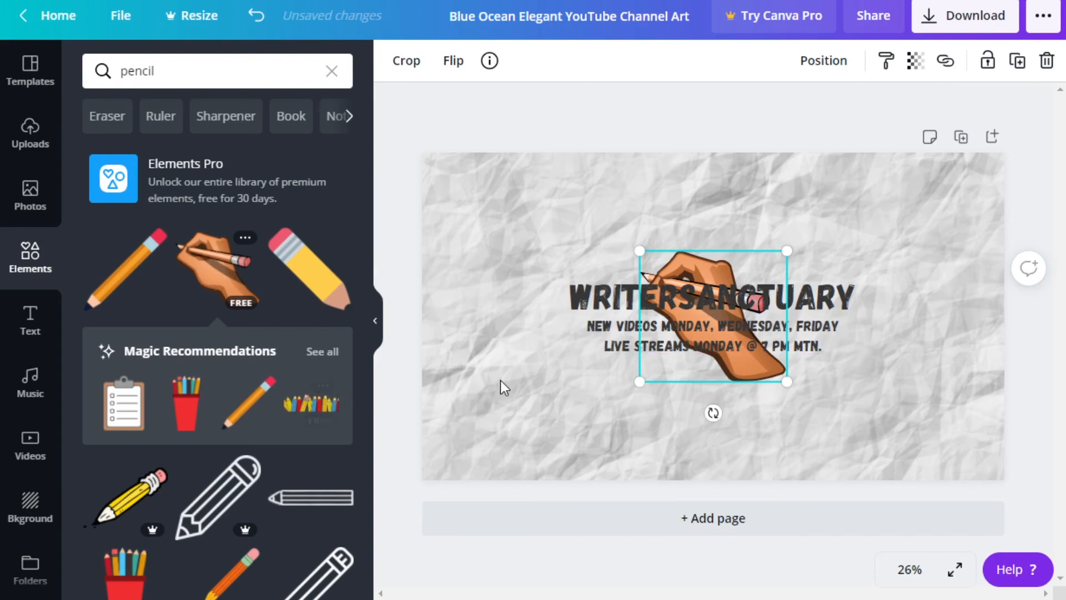
pyautogui.moveTo(767, 381)
pyautogui.mouseDown()
pyautogui.moveTo(944, 421)
pyautogui.moveTo(951, 466)
pyautogui.moveTo(942, 441)
pyautogui.mouseUp()
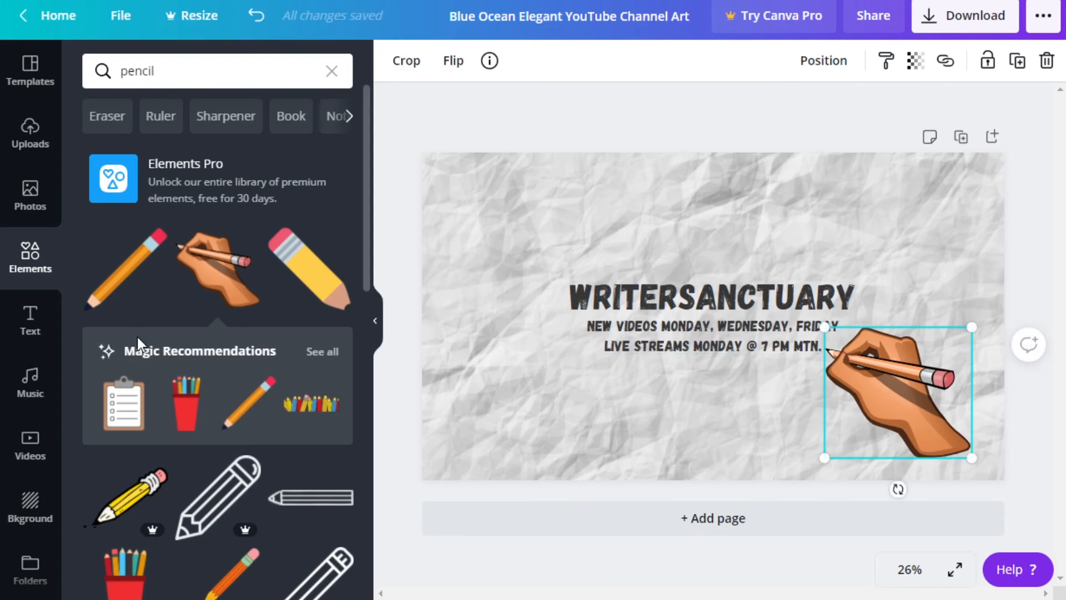
# Browse the pencil graphics in the search results for other images suited to the banner
pyautogui.scroll(-10, 137, 337)
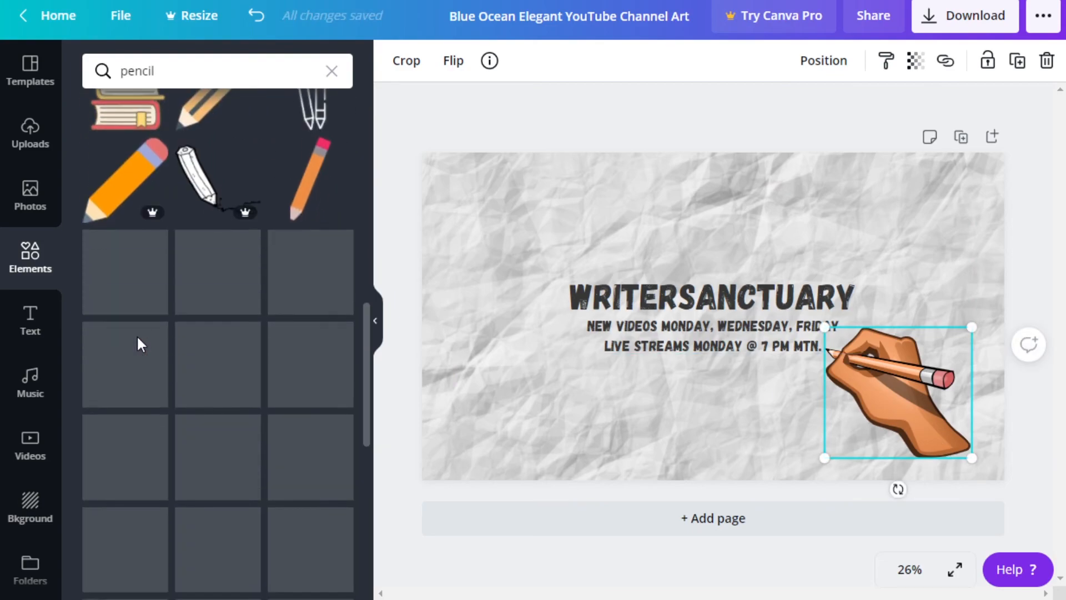
pyautogui.scroll(-3, 139, 341)
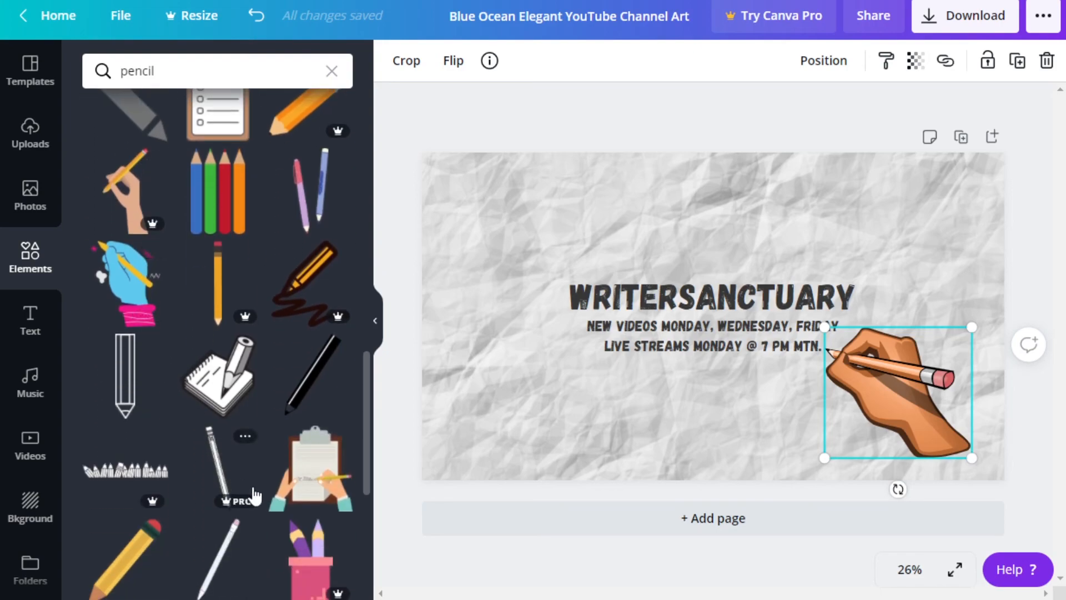
pyautogui.scroll(-8, 254, 496)
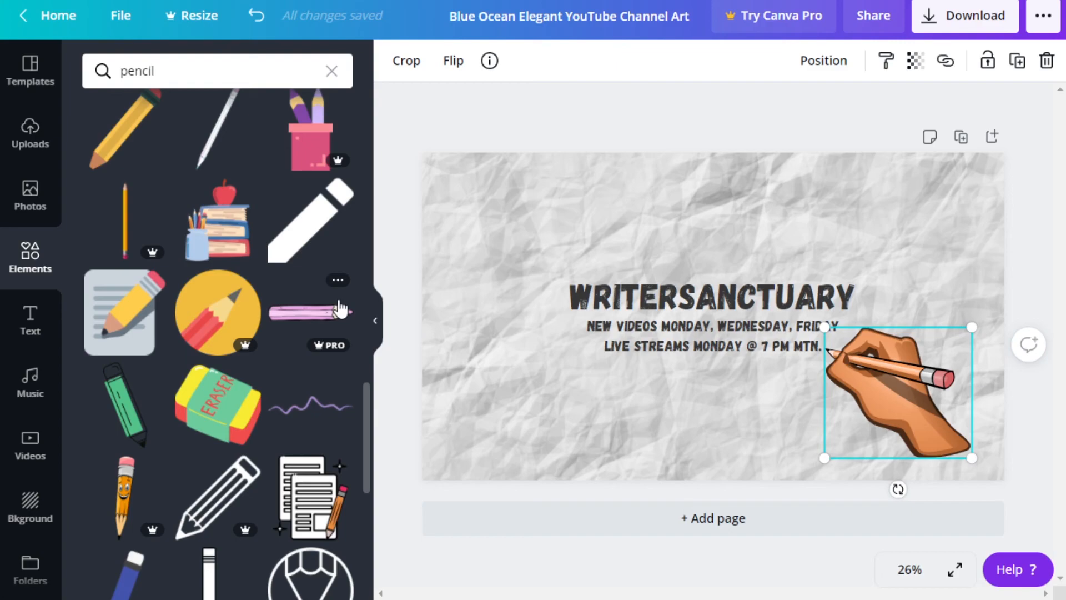
pyautogui.scroll(-3, 195, 405)
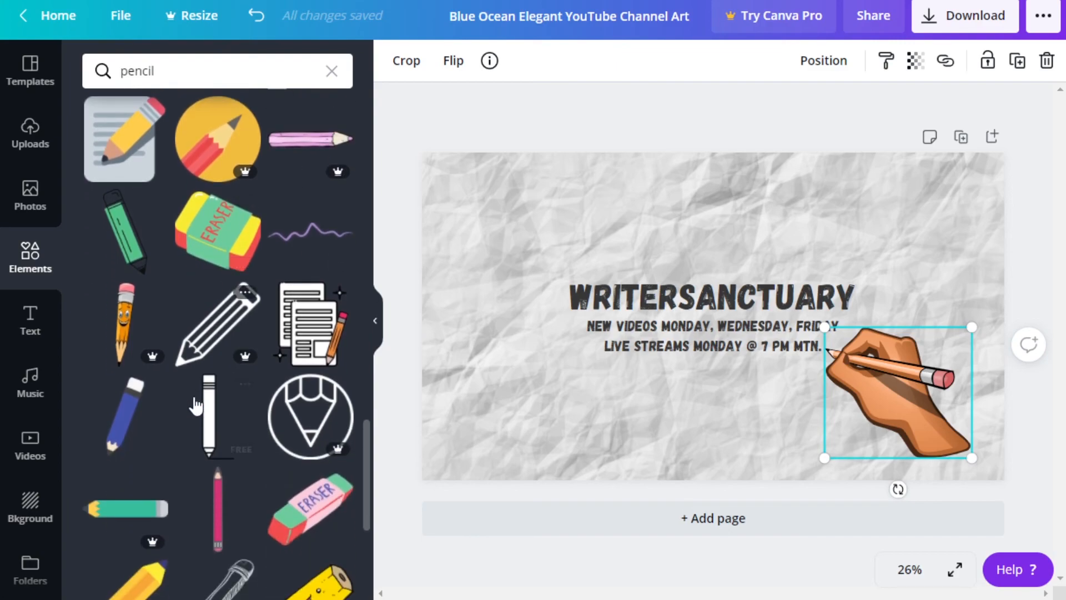
pyautogui.scroll(-3, 195, 405)
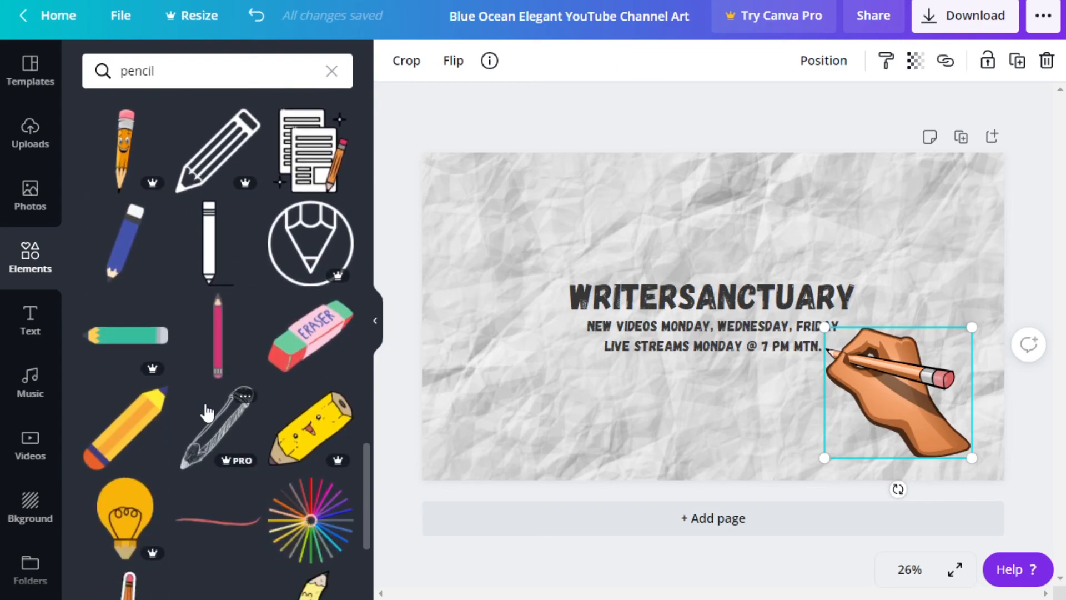
pyautogui.scroll(-7, 206, 412)
pyautogui.scroll(-3, 210, 414)
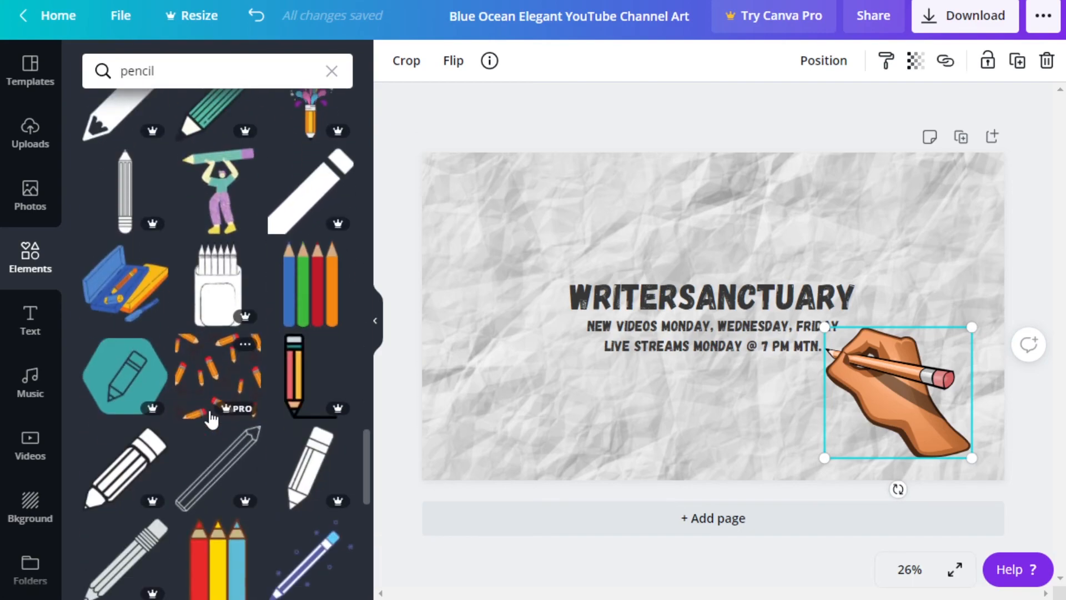
pyautogui.scroll(-8, 211, 419)
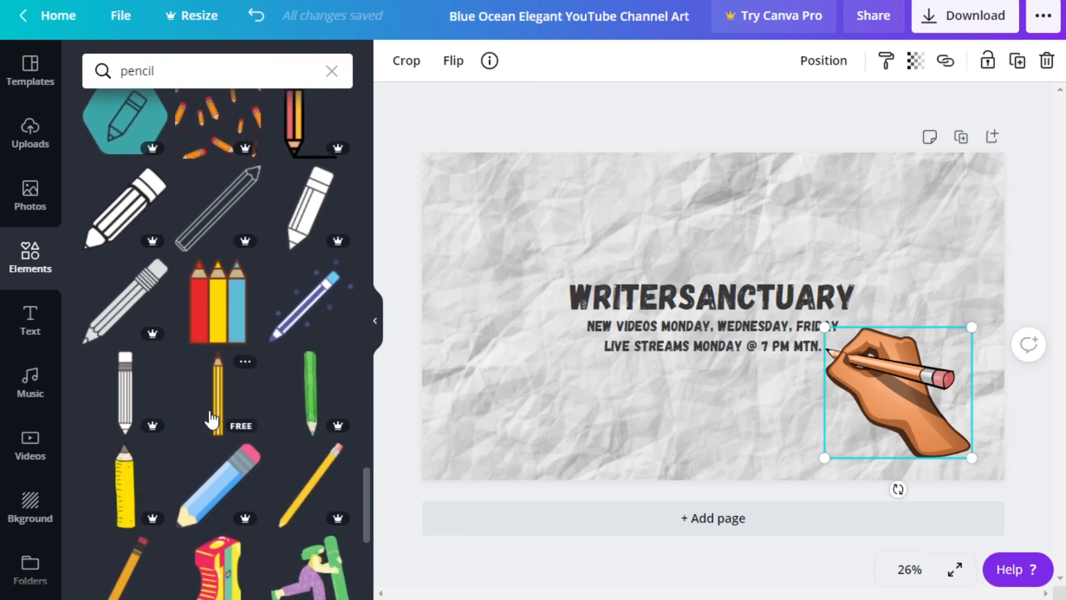
pyautogui.scroll(-9, 211, 419)
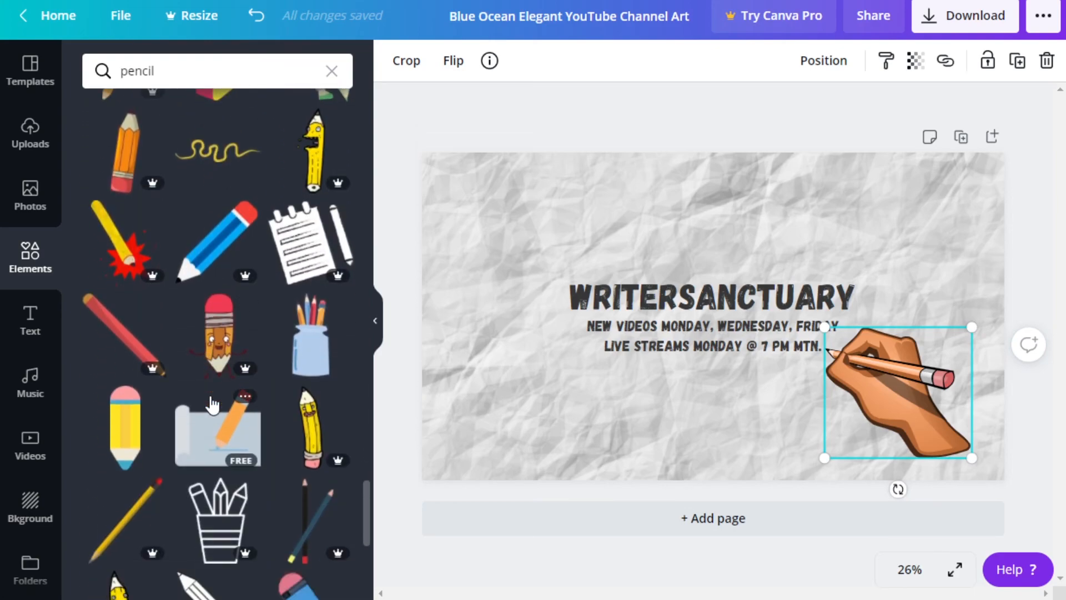
pyautogui.scroll(-6, 211, 402)
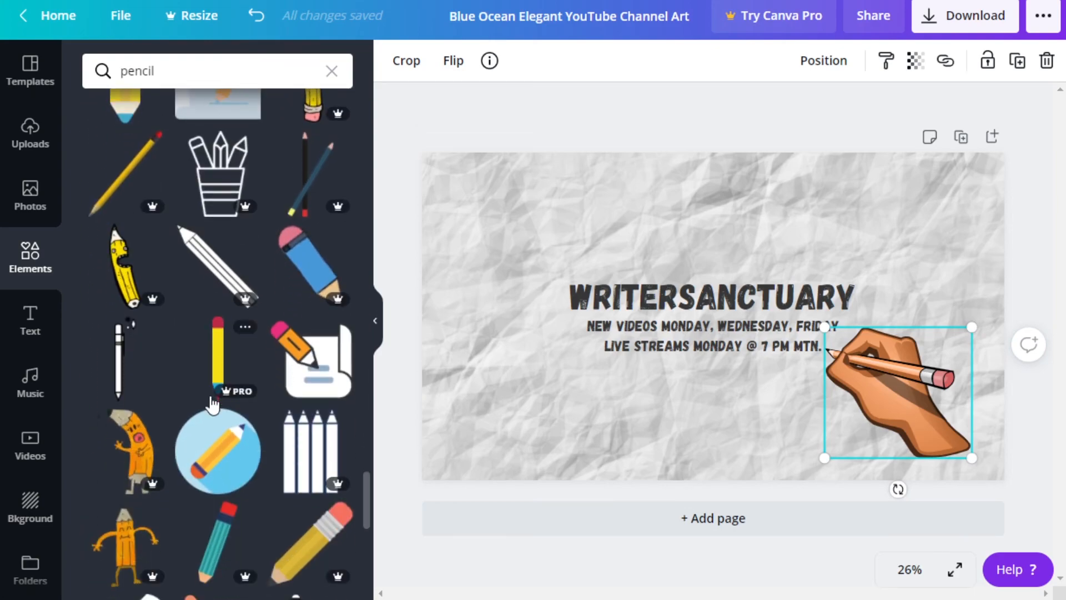
pyautogui.scroll(-12, 211, 404)
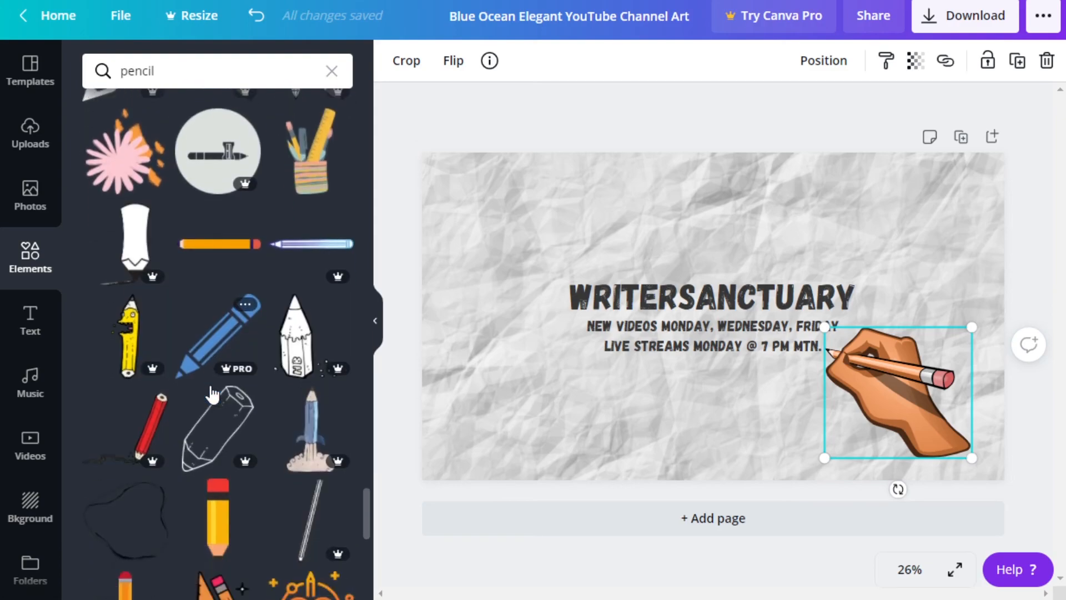
pyautogui.scroll(-12, 211, 392)
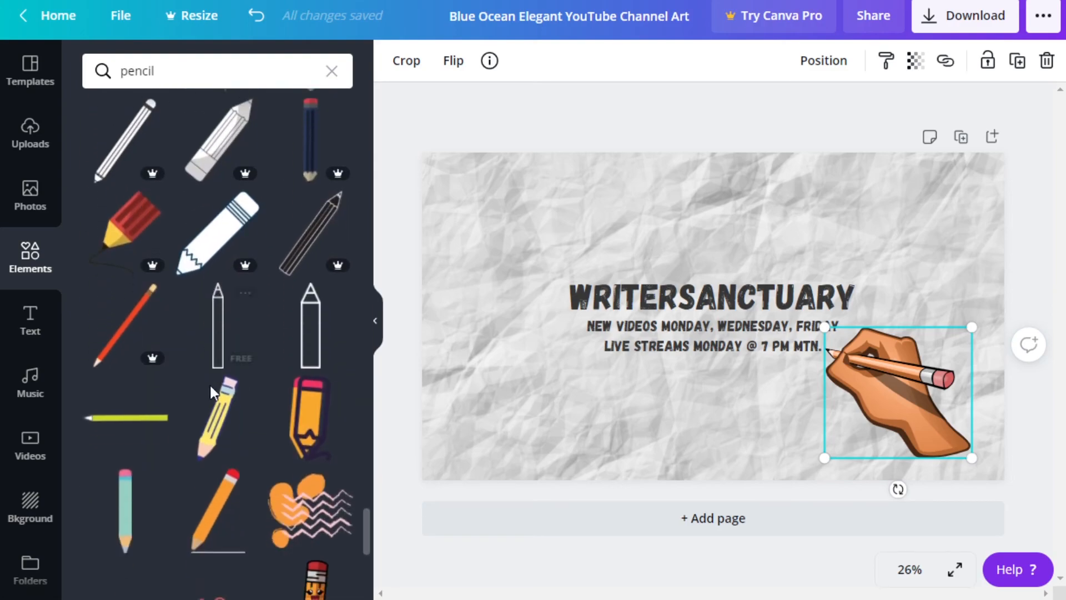
pyautogui.scroll(-2, 211, 394)
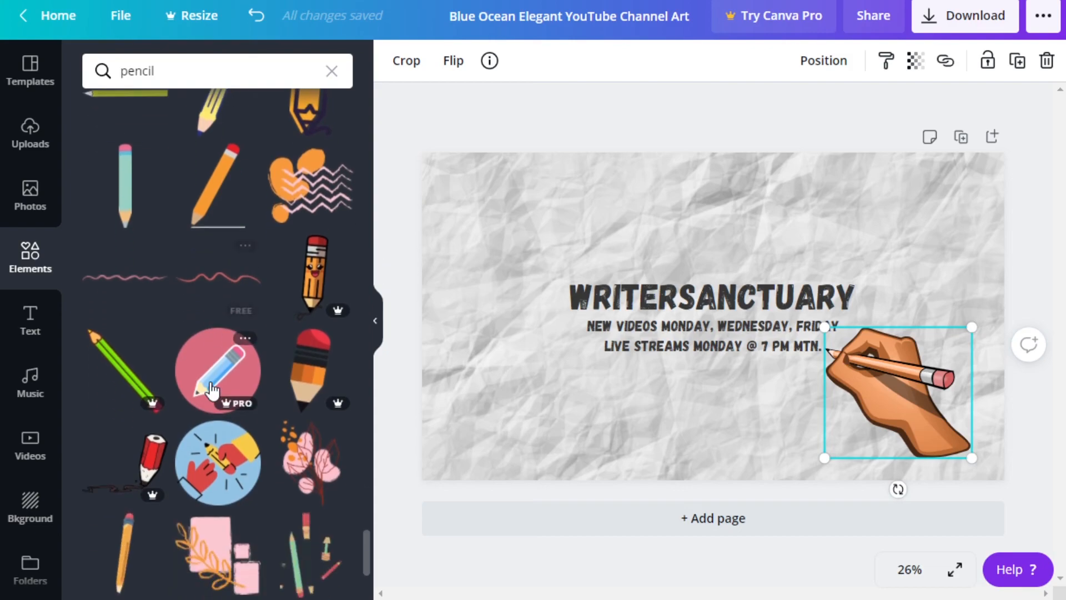
pyautogui.scroll(-10, 211, 388)
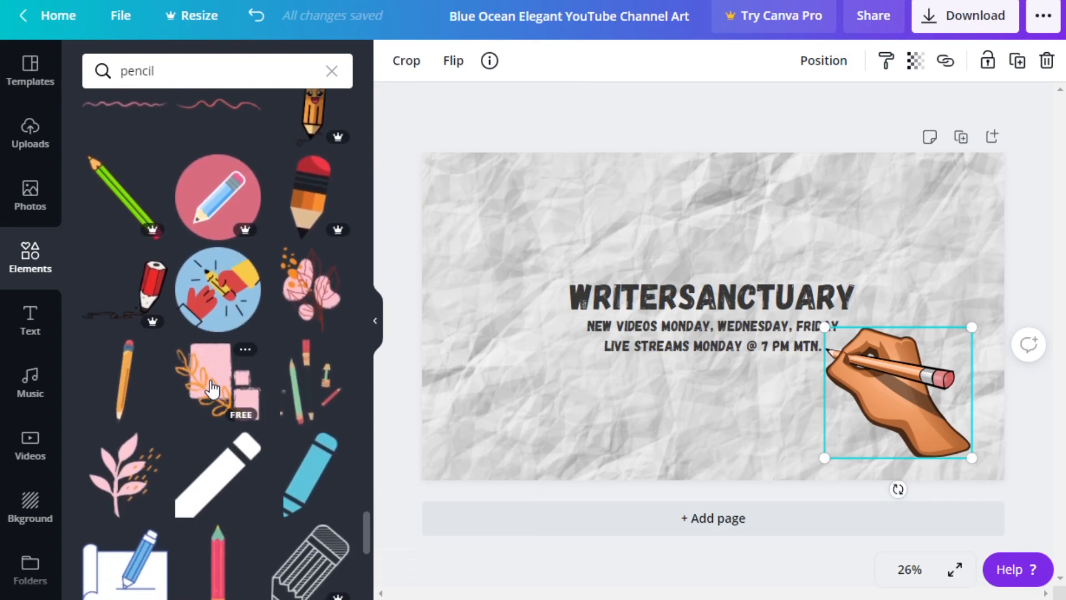
pyautogui.scroll(-7, 212, 388)
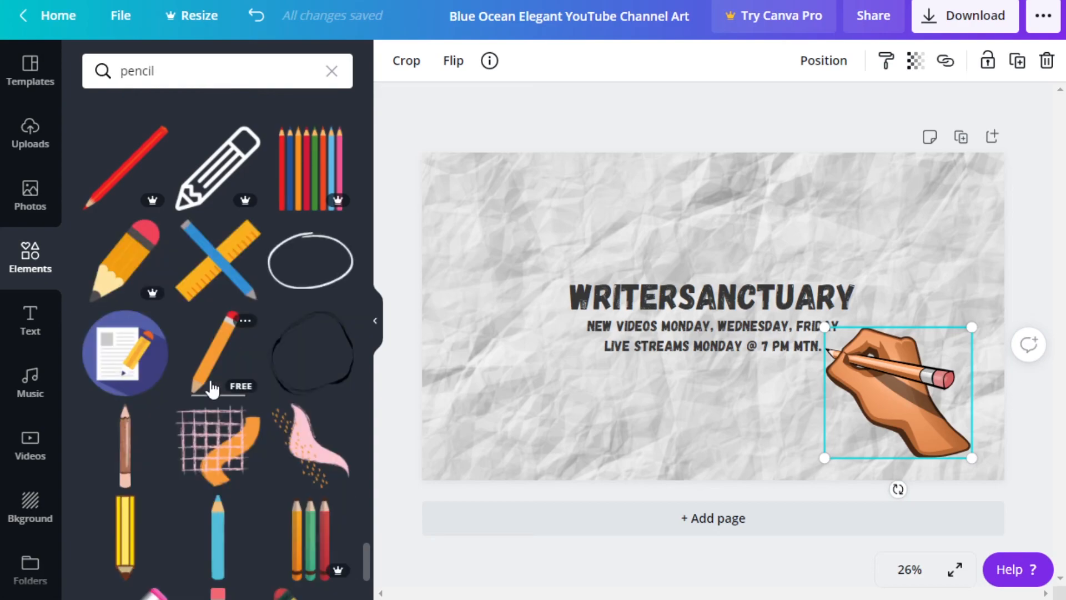
pyautogui.scroll(-5, 212, 389)
pyautogui.scroll(-10, 212, 389)
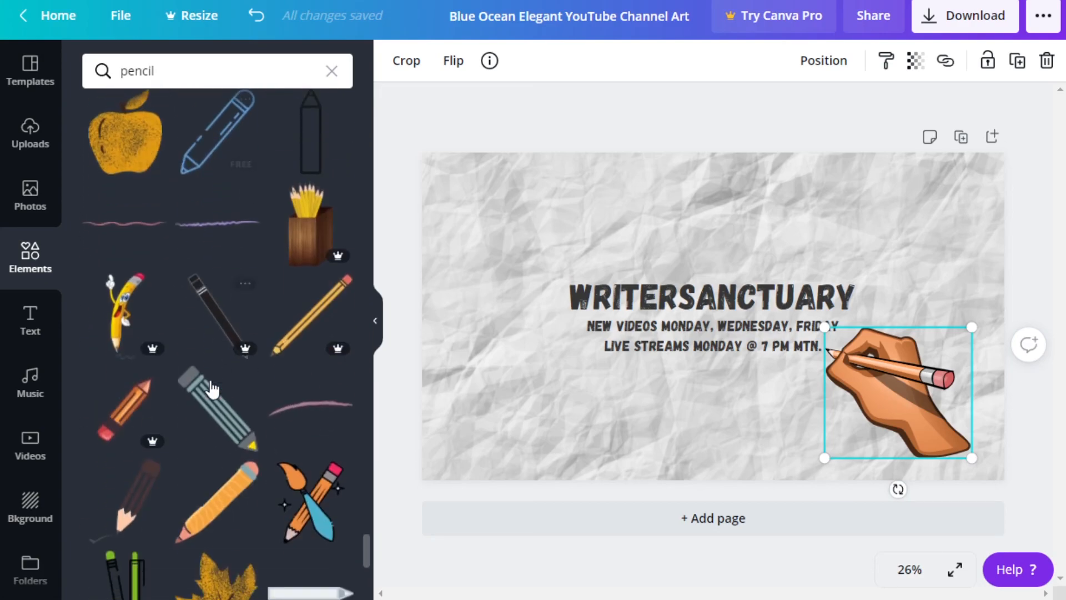
pyautogui.scroll(-5, 214, 387)
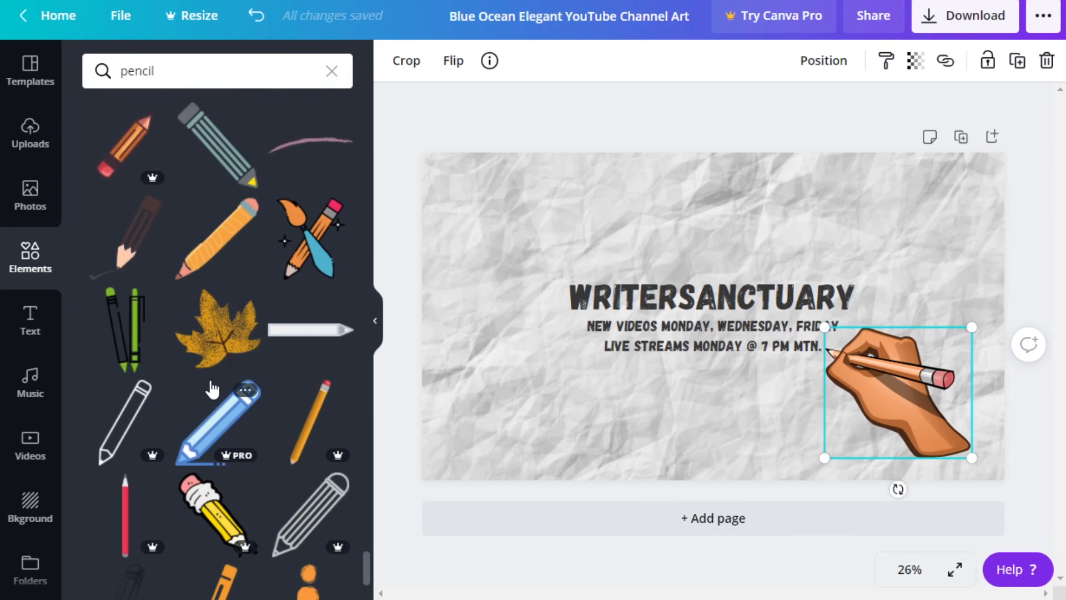
pyautogui.scroll(-7, 222, 377)
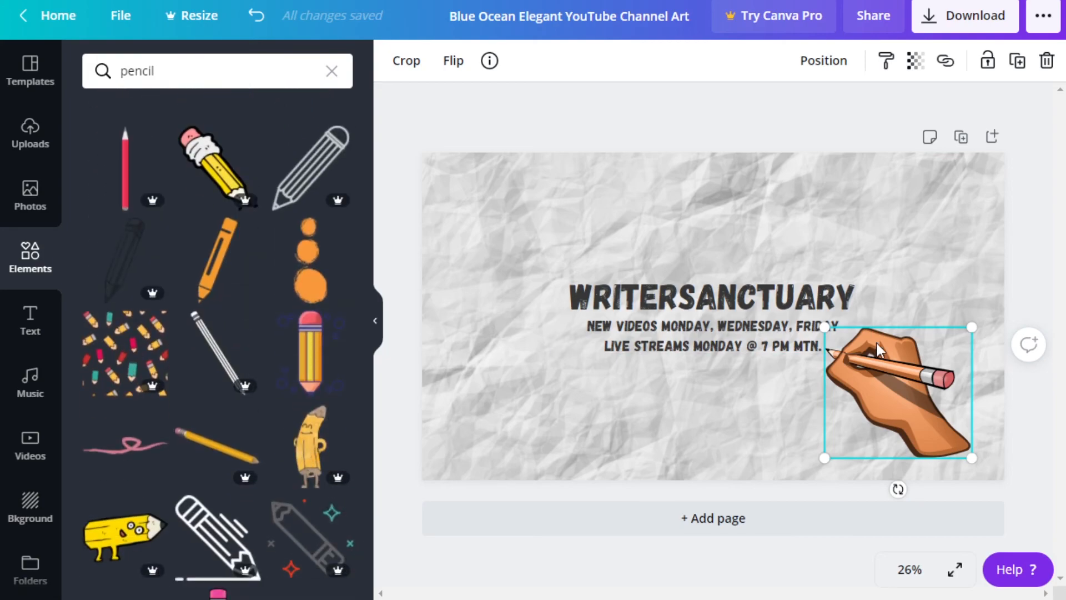
# Nudge the hand-holding-a-pencil graphic slightly downward beside the schedule text
pyautogui.moveTo(908, 415); pyautogui.dragTo(909, 416)
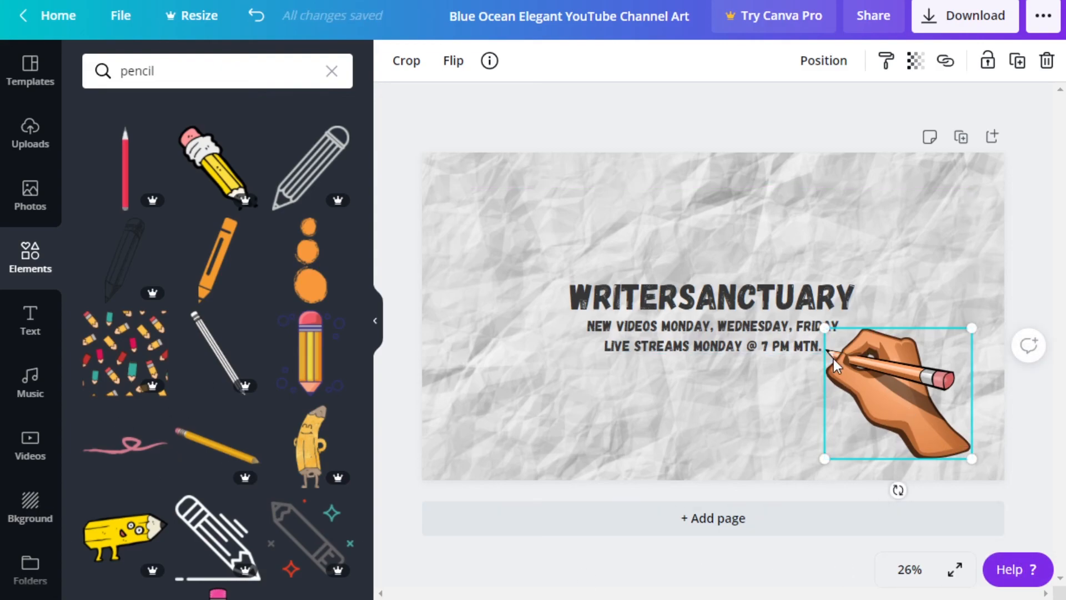
pyautogui.click(822, 562)
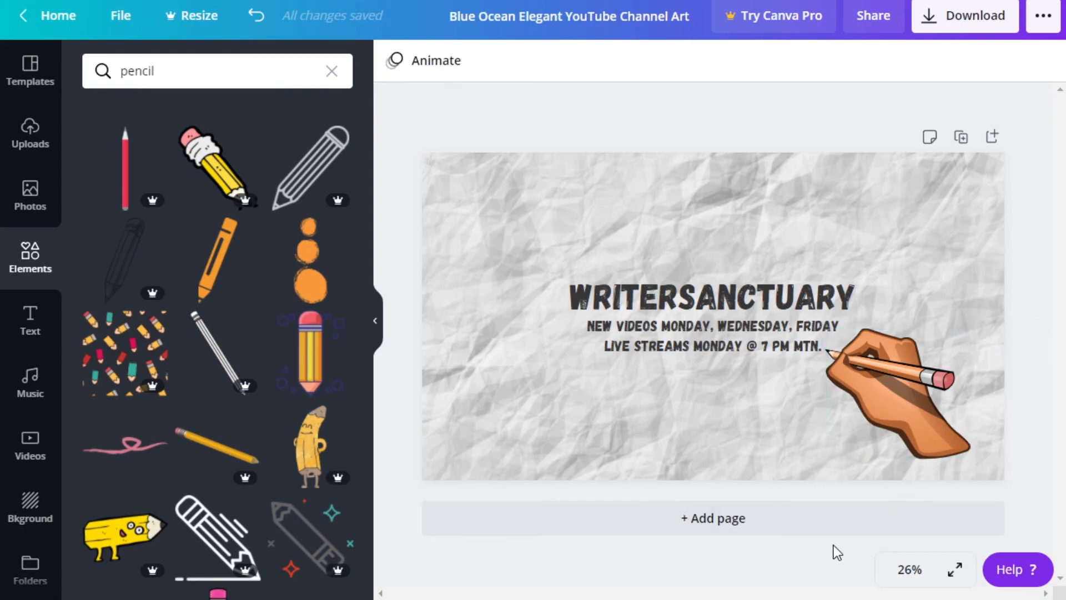
pyautogui.click(909, 569)
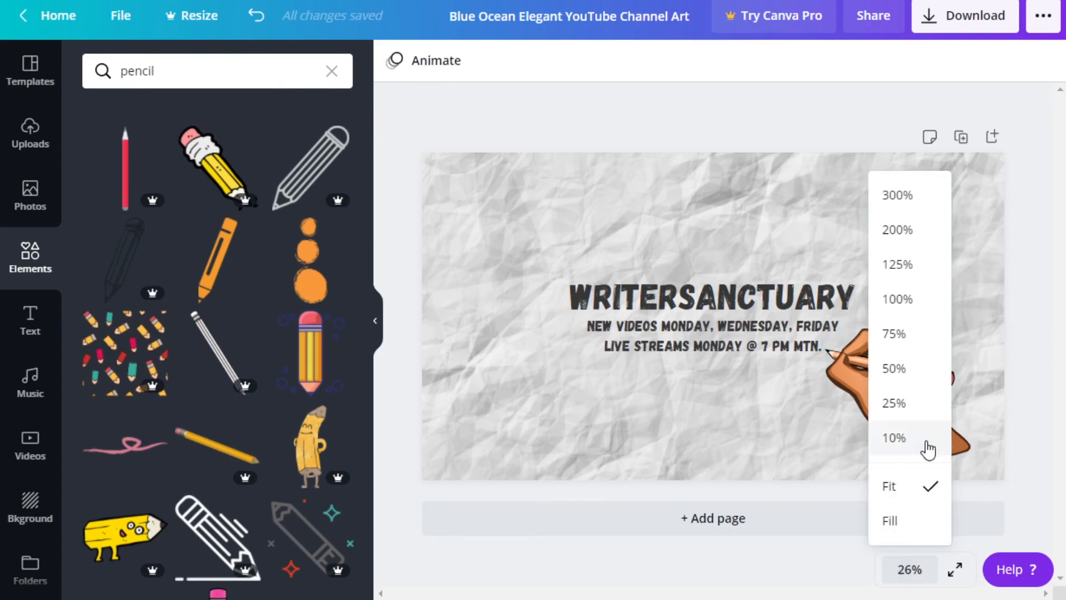
pyautogui.click(903, 230)
pyautogui.click(894, 483)
pyautogui.moveTo(893, 482); pyautogui.dragTo(869, 464)
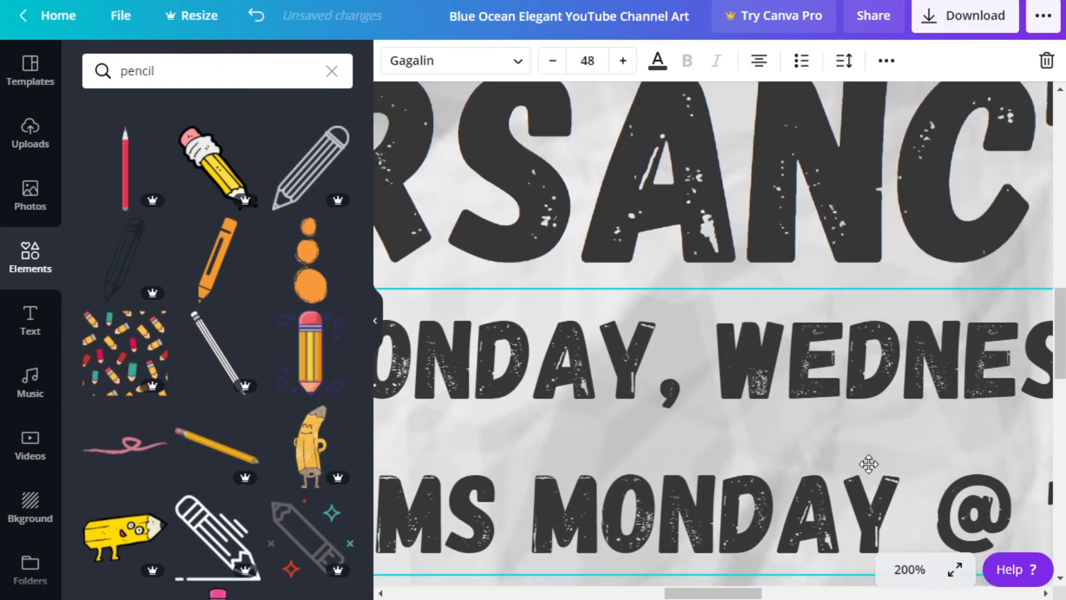
pyautogui.click(255, 21)
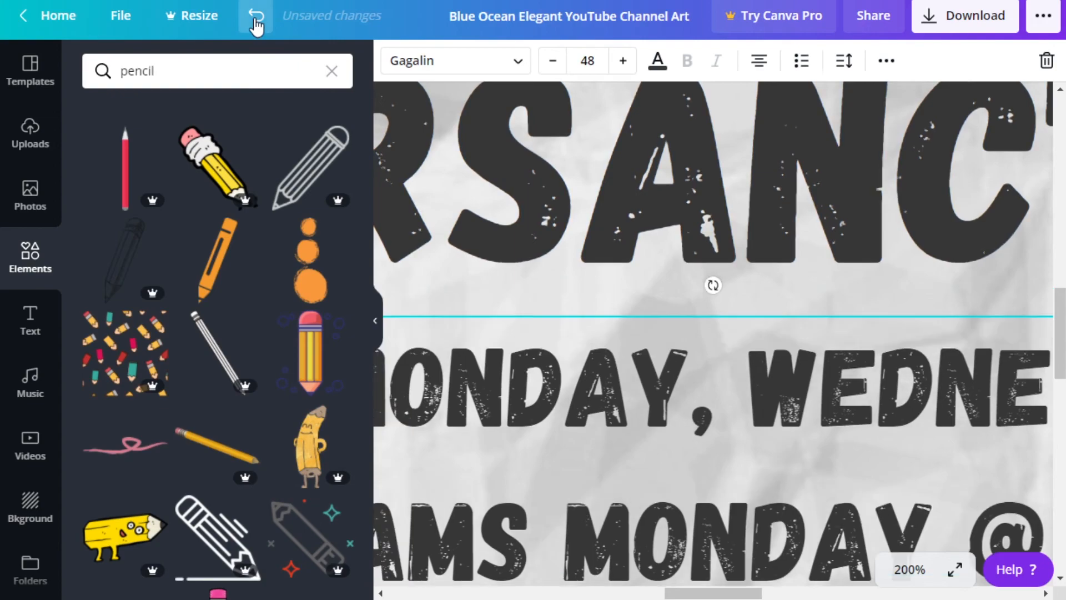
# Move the hand graphic so the pencil tip touches the period after "MTN" in the live streams line
pyautogui.scroll(-2, 1060, 338)
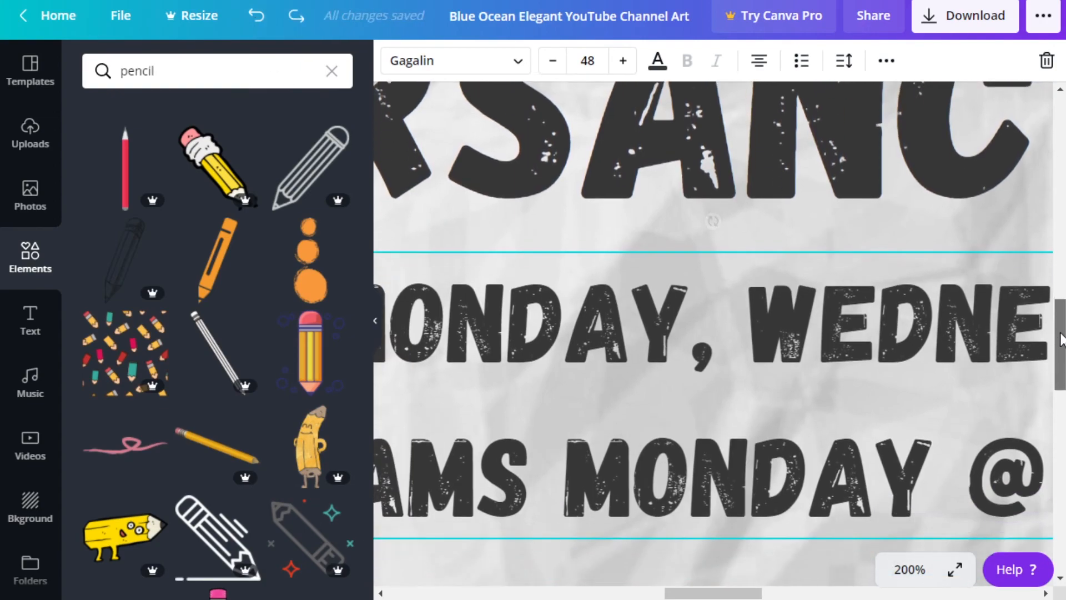
pyautogui.scroll(-8, 1061, 338)
pyautogui.moveTo(705, 590); pyautogui.dragTo(850, 592)
pyautogui.click(881, 551)
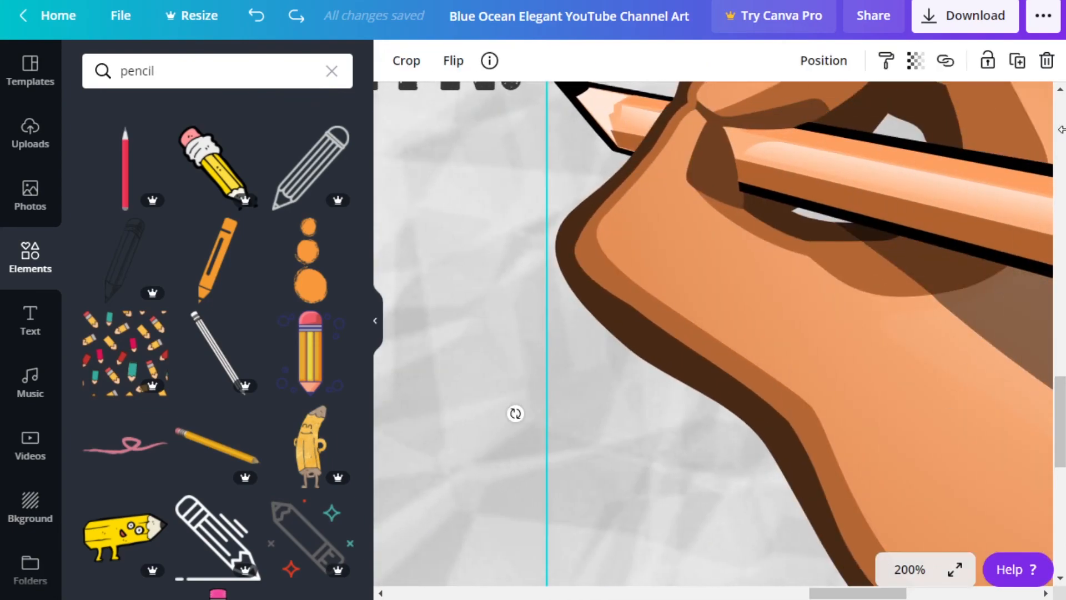
pyautogui.scroll(3, 820, 408)
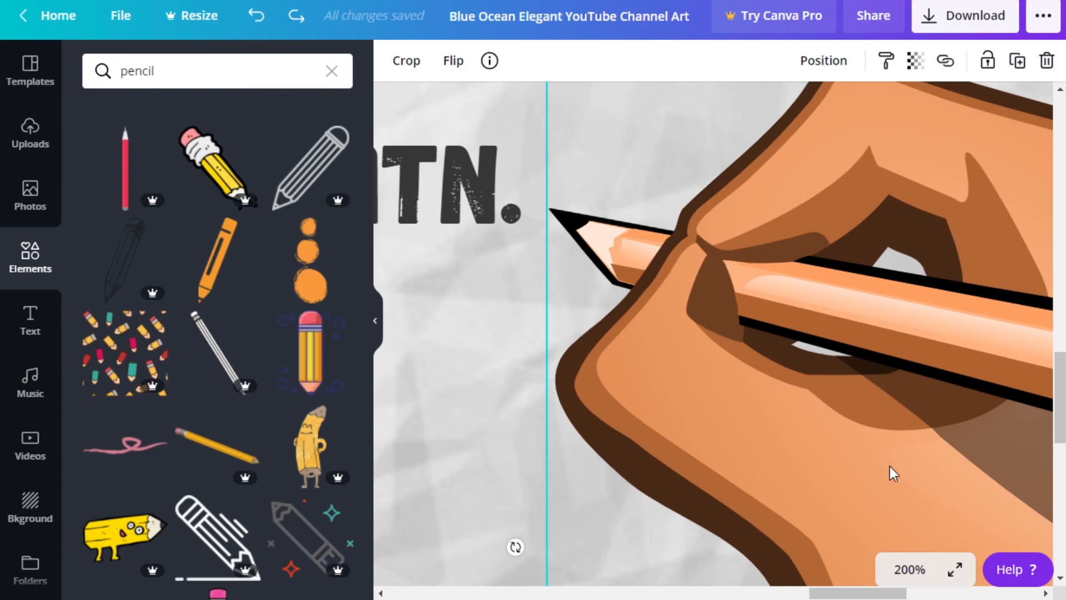
pyautogui.moveTo(889, 466); pyautogui.dragTo(859, 473)
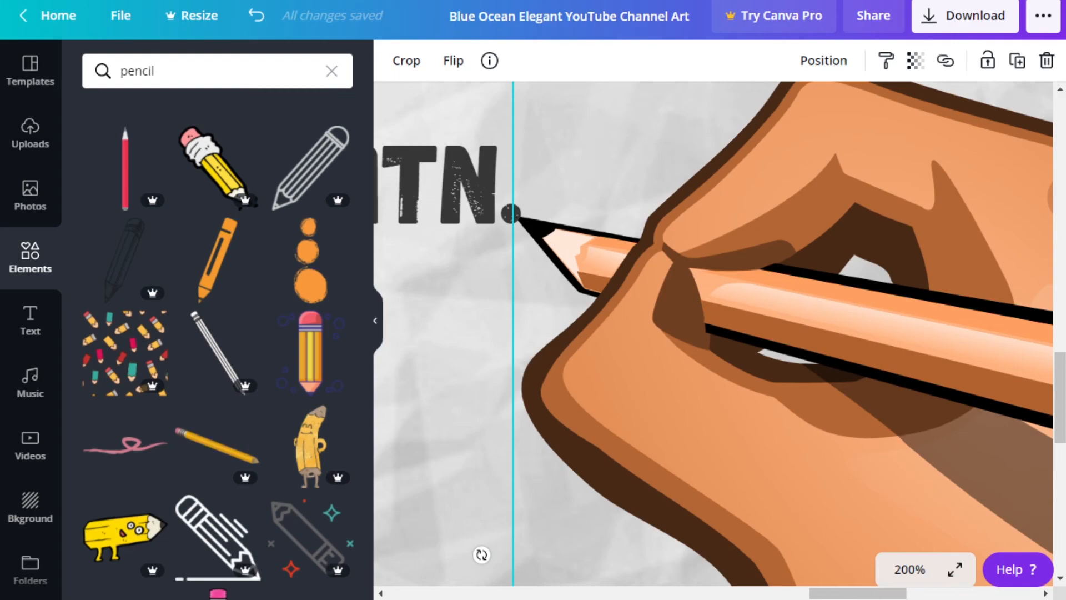
pyautogui.click(923, 565)
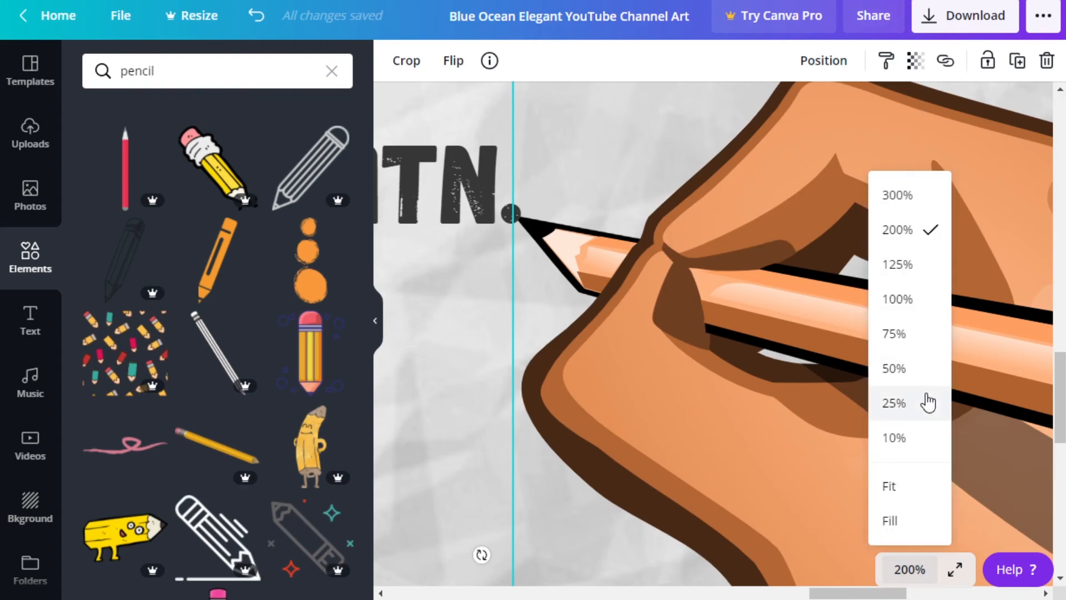
pyautogui.click(903, 300)
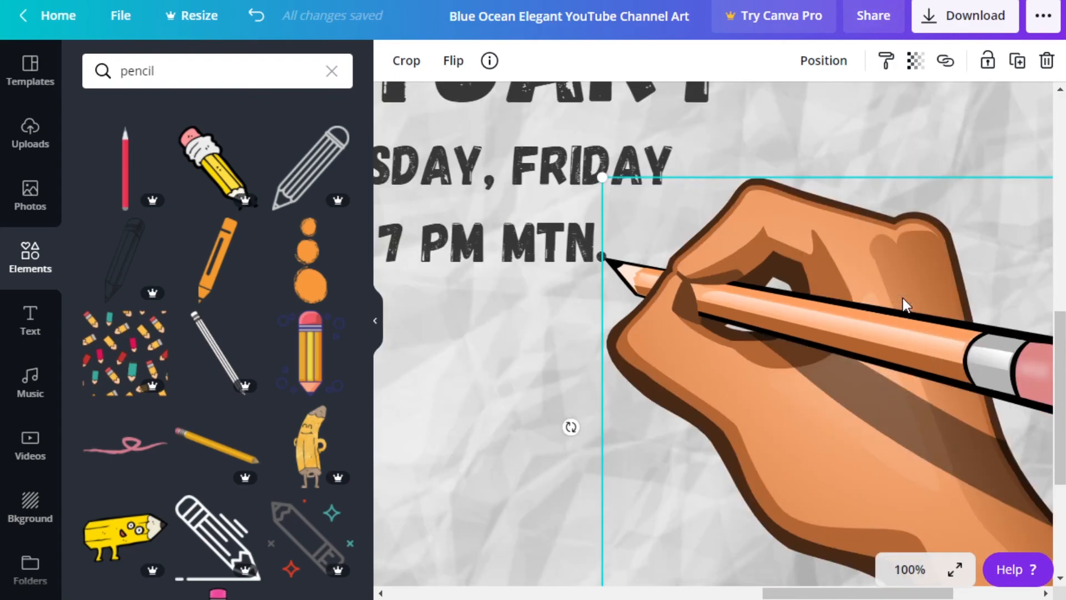
pyautogui.click(929, 567)
pyautogui.click(903, 405)
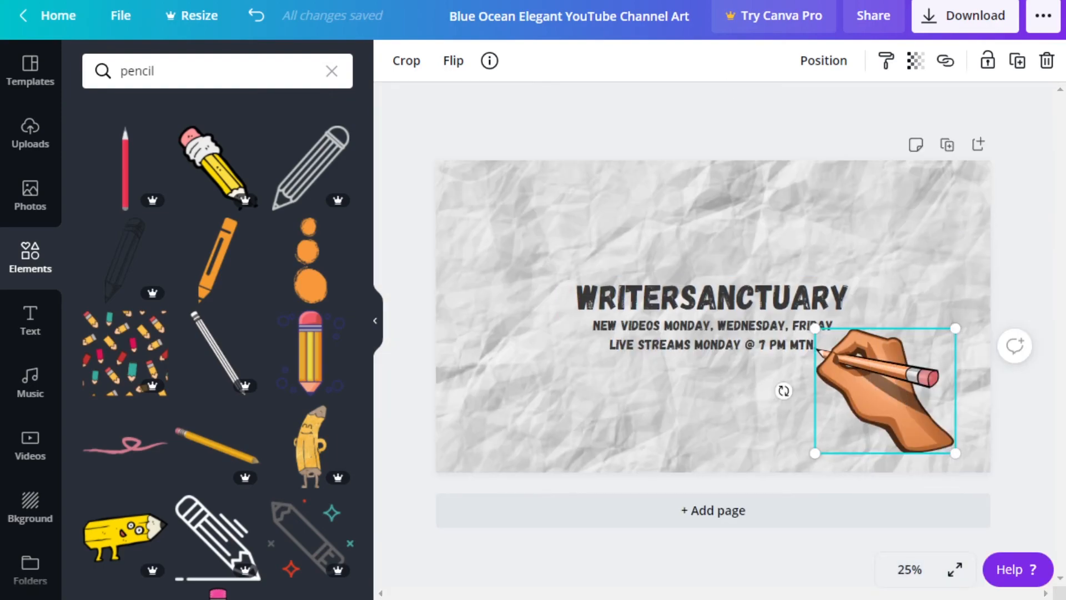
pyautogui.click(514, 168)
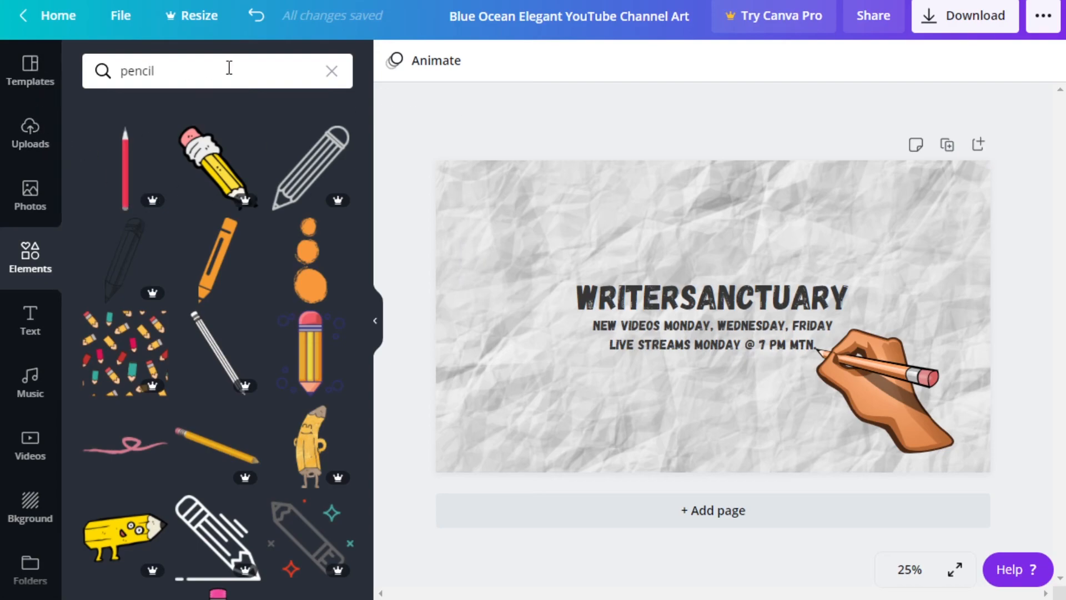
# Search the elements for "twitter", and place the blue rounded-square Twitter icon in the banner's upper-left corner
pyautogui.click(201, 74)
pyautogui.click(199, 60)
pyautogui.doubleClick(198, 62)
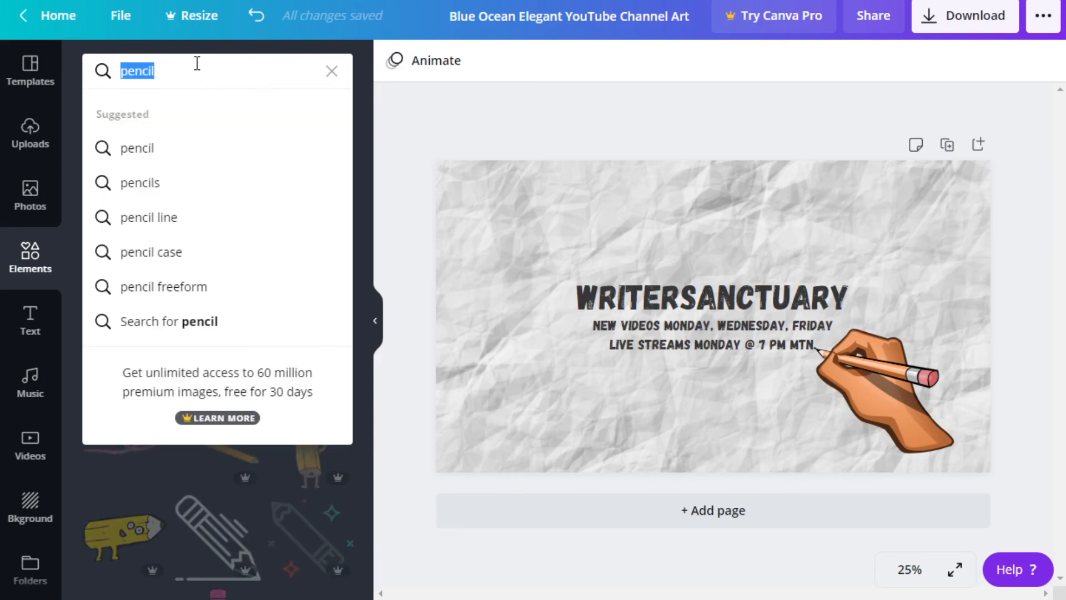
pyautogui.write('Twitt')
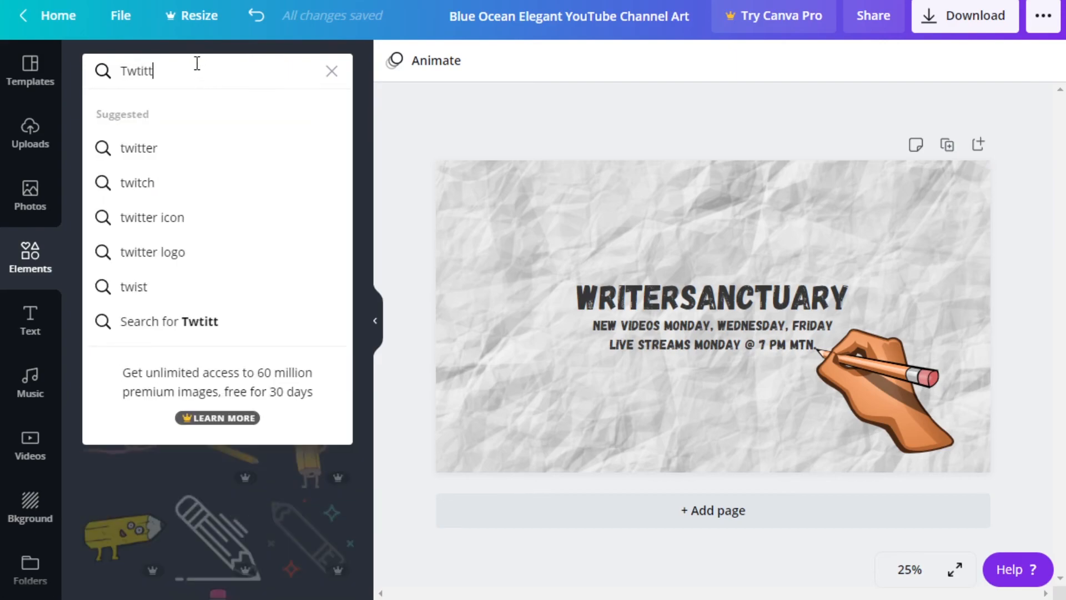
pyautogui.press('BackSpace')
pyautogui.press('BackSpace')
pyautogui.press('BackSpace')
pyautogui.press('BackSpace')
pyautogui.write('itter')
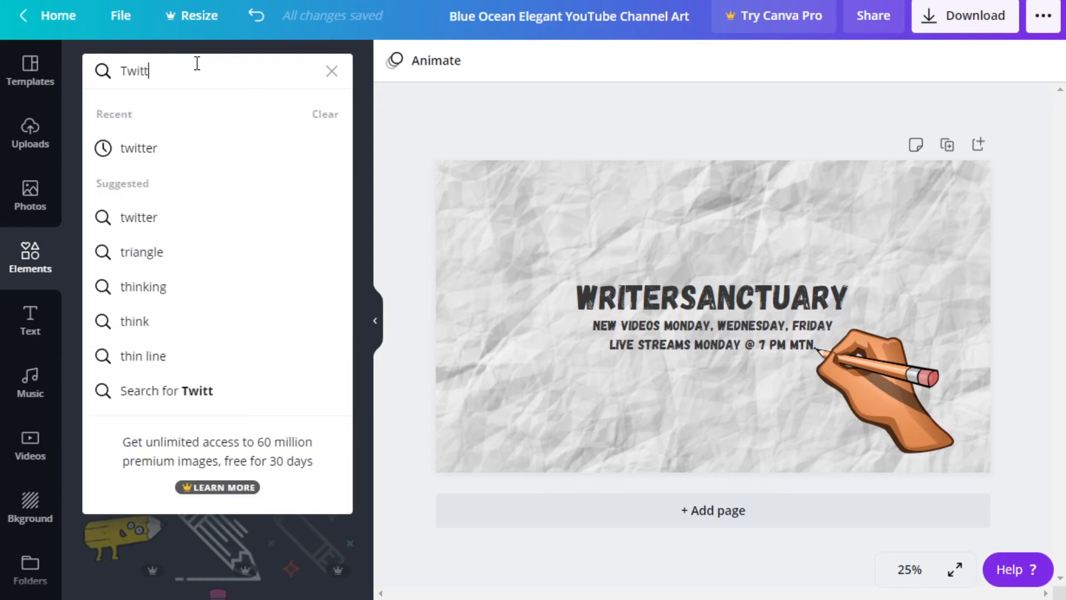
pyautogui.click(170, 218)
pyautogui.click(125, 269)
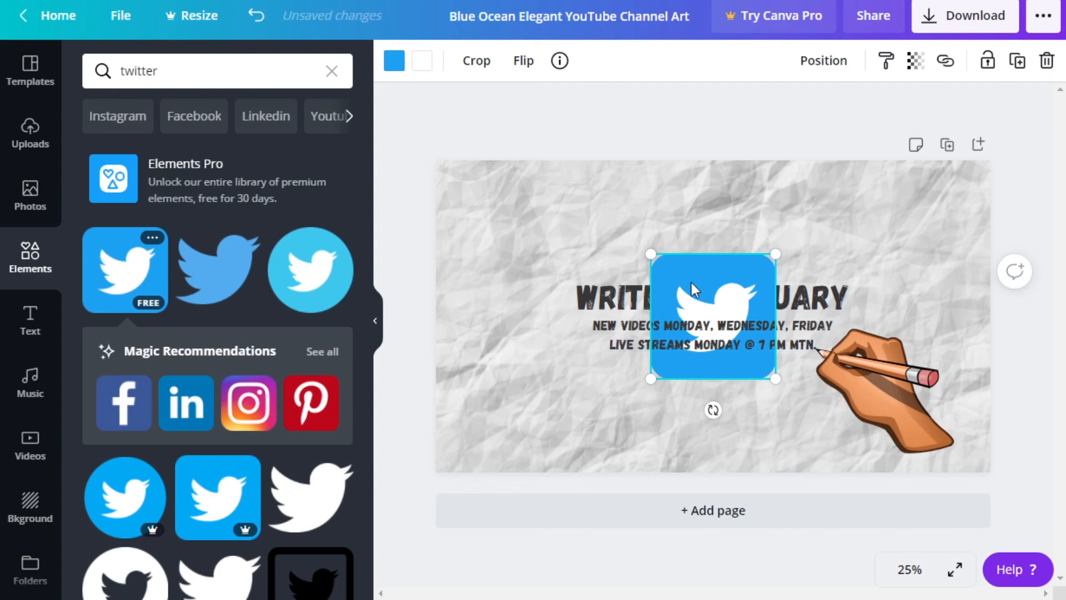
pyautogui.moveTo(705, 265); pyautogui.dragTo(502, 181)
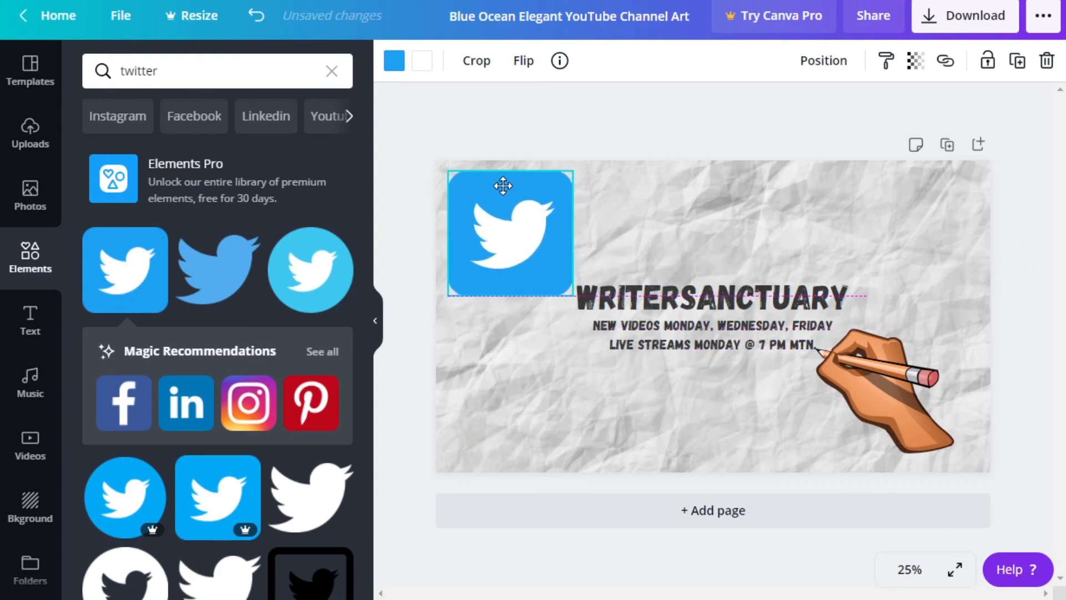
# Shrink the Twitter icon to a small corner badge, and add a one-line body text box directly beside it
pyautogui.moveTo(572, 295); pyautogui.dragTo(476, 188)
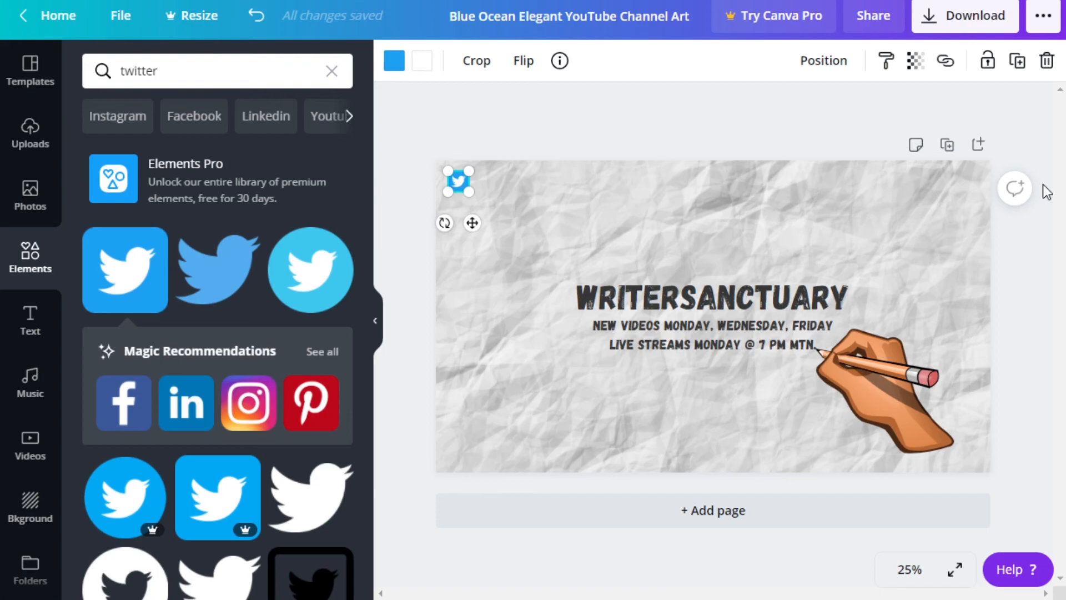
pyautogui.click(31, 332)
pyautogui.click(147, 257)
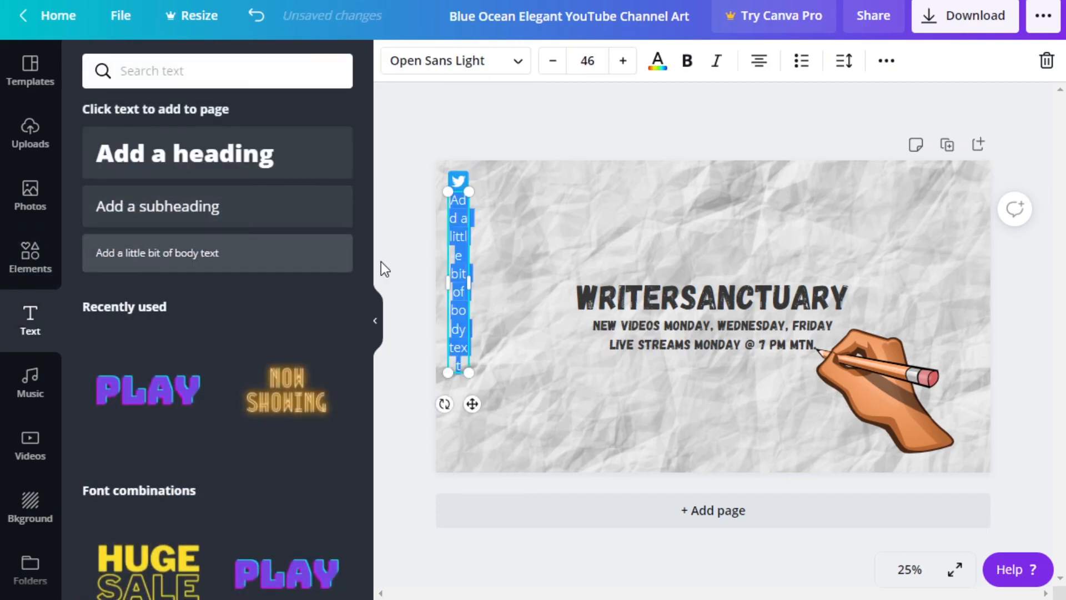
pyautogui.moveTo(471, 287); pyautogui.dragTo(610, 242)
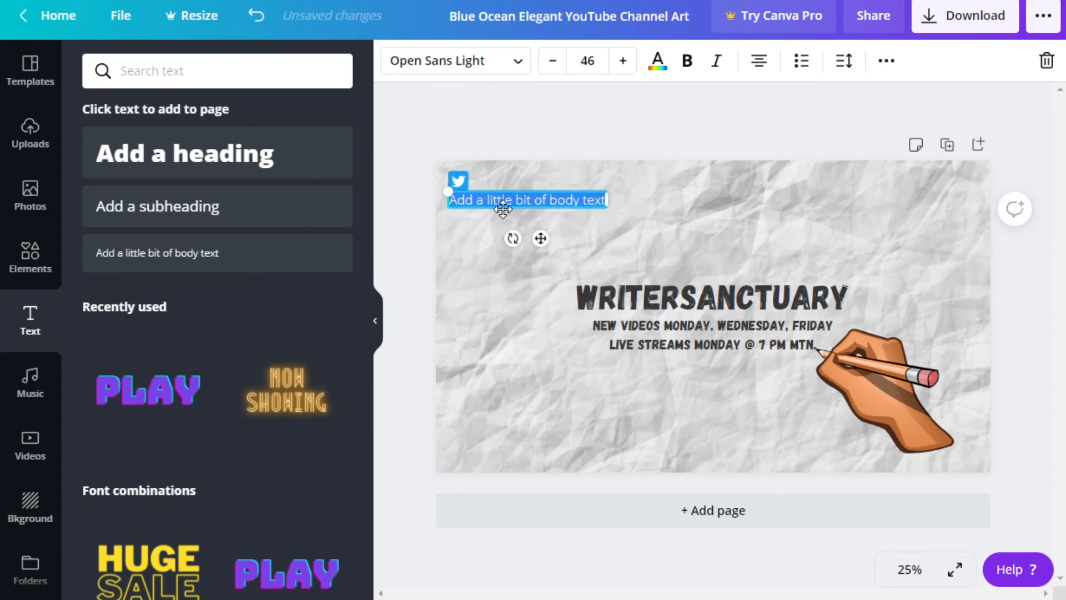
pyautogui.moveTo(540, 238); pyautogui.dragTo(566, 220)
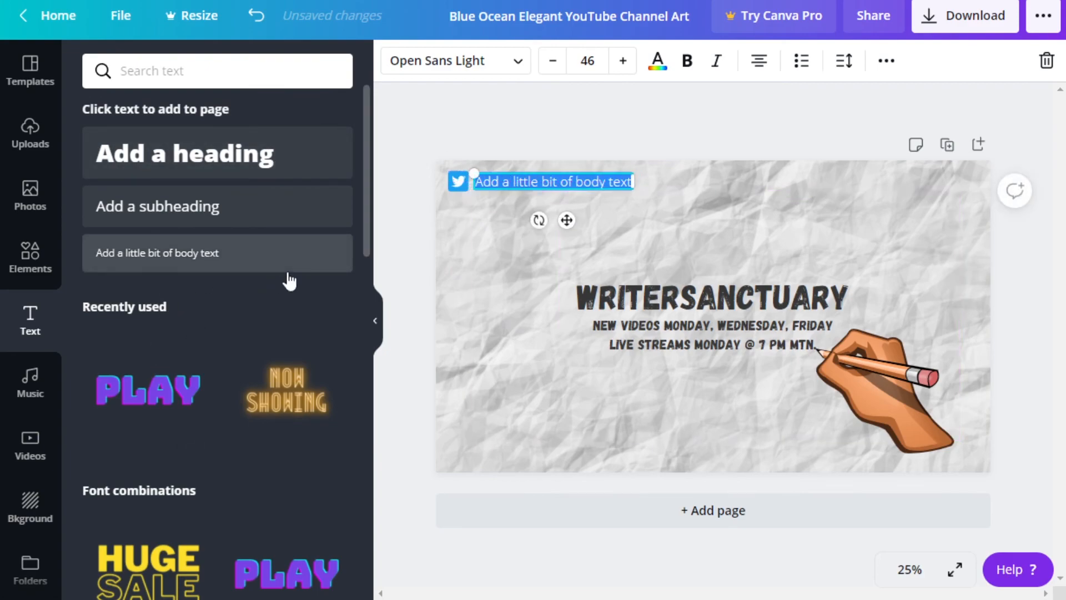
# Enter "/writersanctuary" in the text box beside the Twitter icon, left-align it and narrow the box to fit the text
pyautogui.write('/')
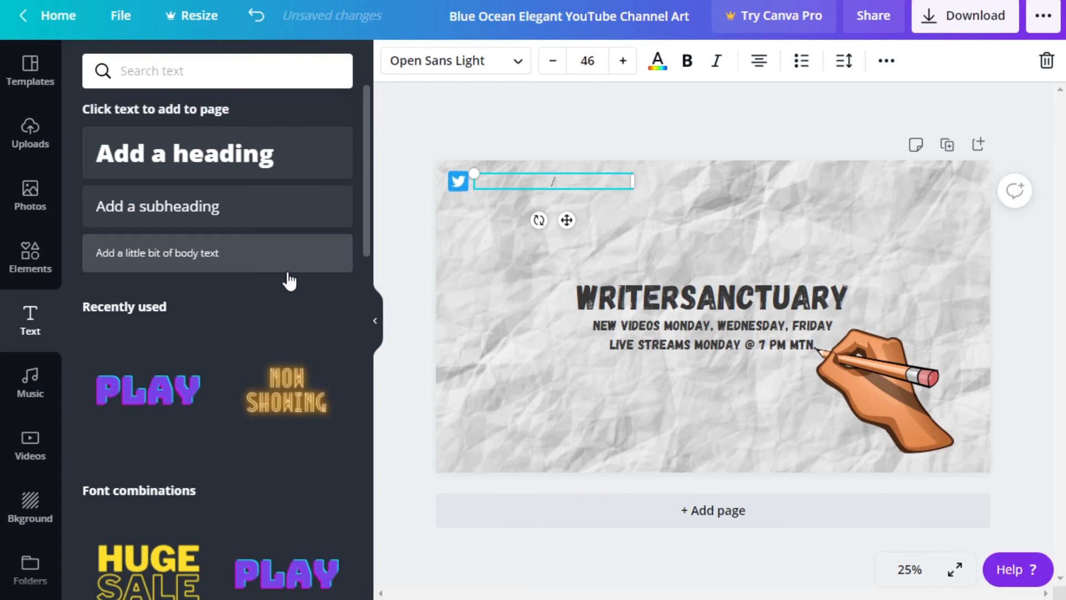
pyautogui.write('writersanctuayr')
pyautogui.press('BackSpace')
pyautogui.press('BackSpace')
pyautogui.write('ry')
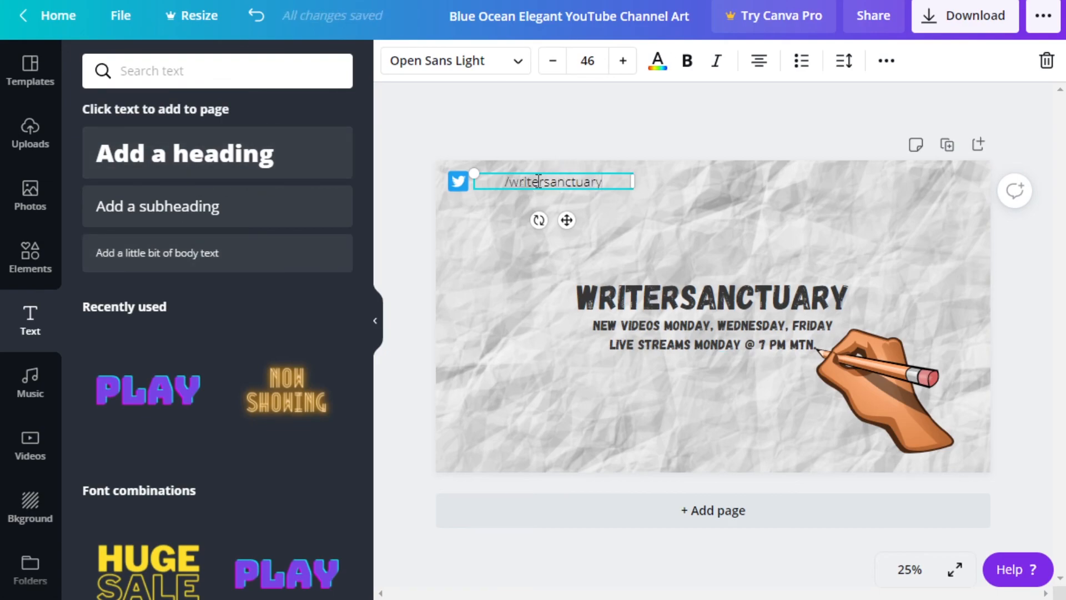
pyautogui.click(759, 67)
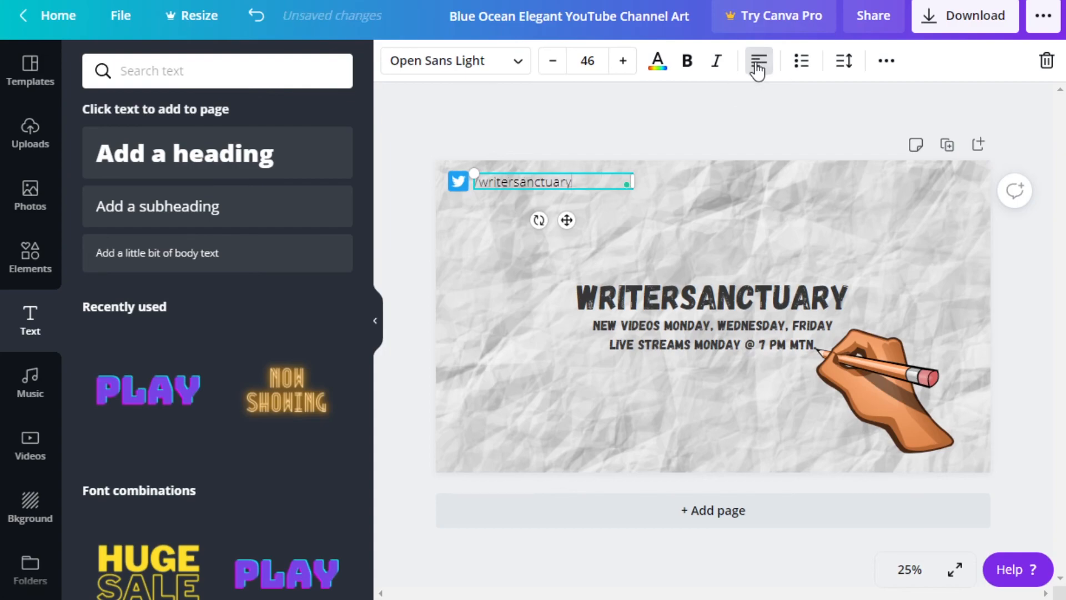
pyautogui.moveTo(632, 181); pyautogui.dragTo(577, 178)
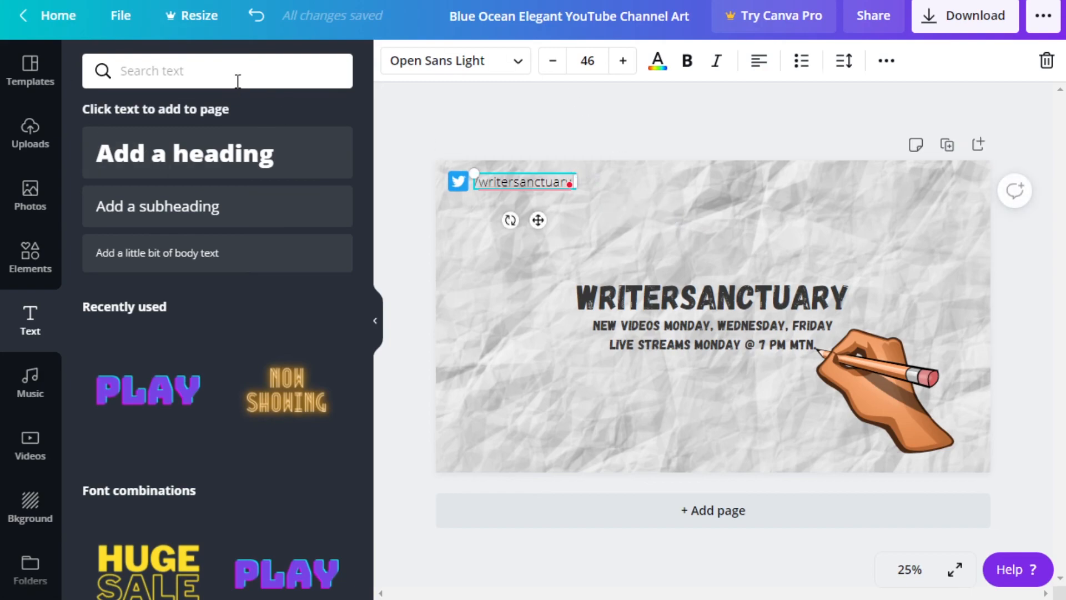
# Search the elements for "facebook", and place the blue rounded-square Facebook icon after the Twitter handle, shrunk to match the Twitter icon
pyautogui.click(25, 257)
pyautogui.click(210, 71)
pyautogui.doubleClick(209, 70)
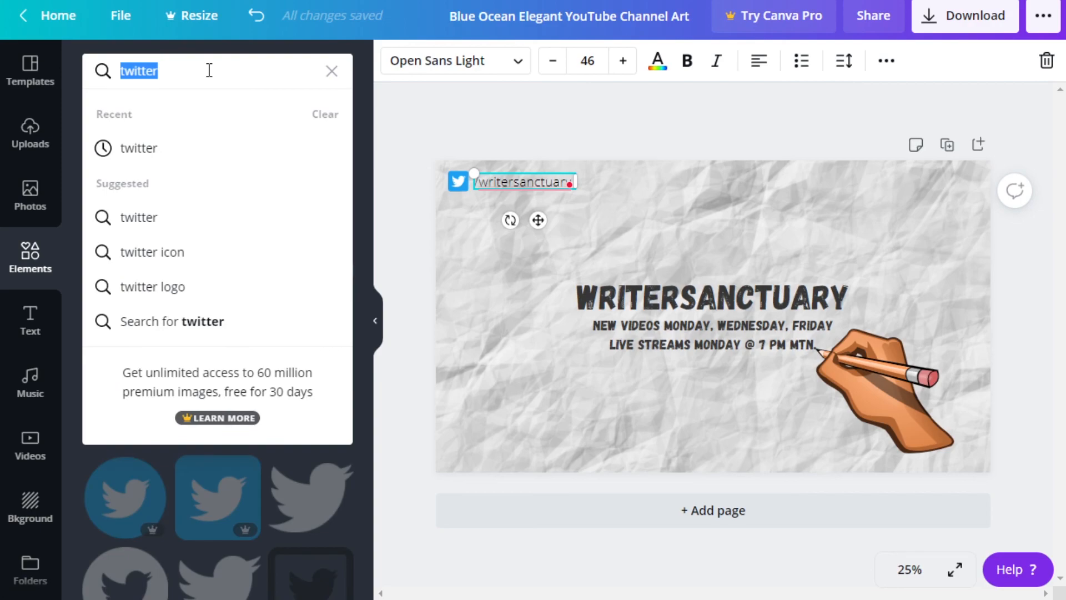
pyautogui.write('Face')
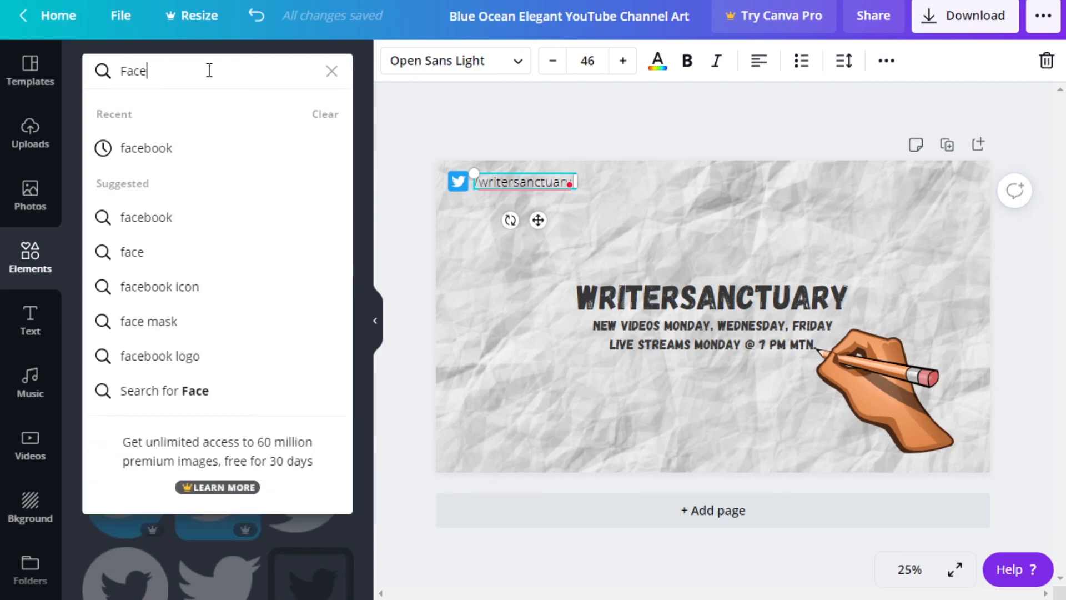
pyautogui.click(201, 149)
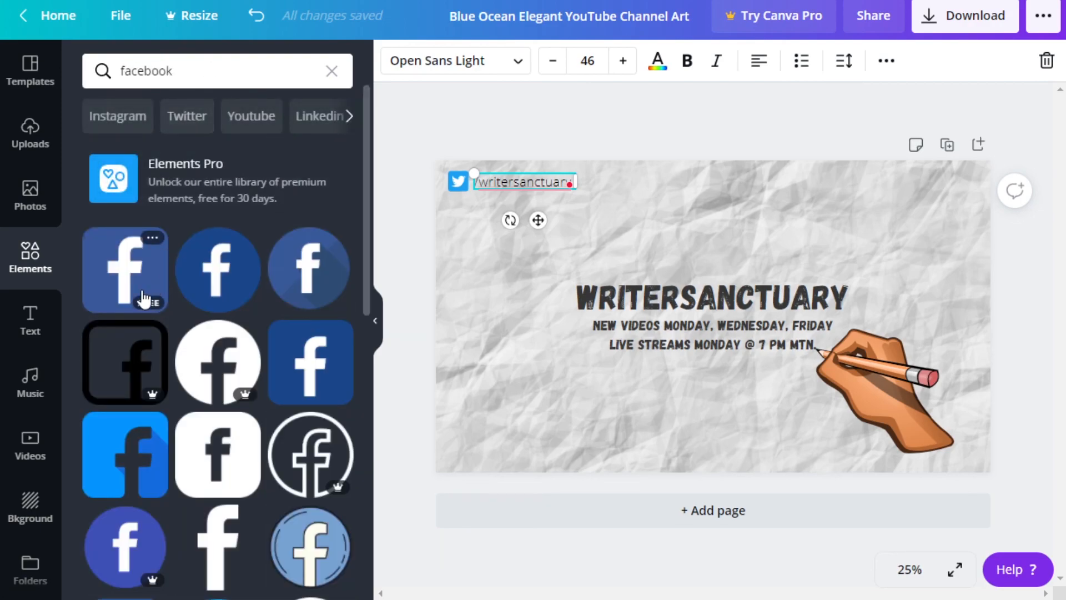
pyautogui.click(128, 261)
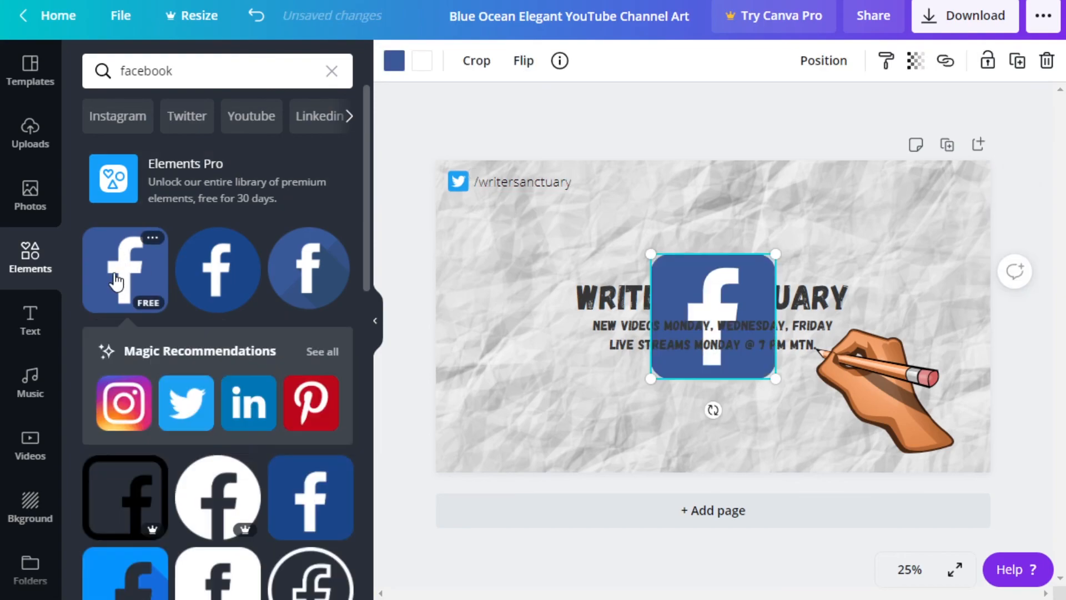
pyautogui.moveTo(712, 294); pyautogui.dragTo(639, 206)
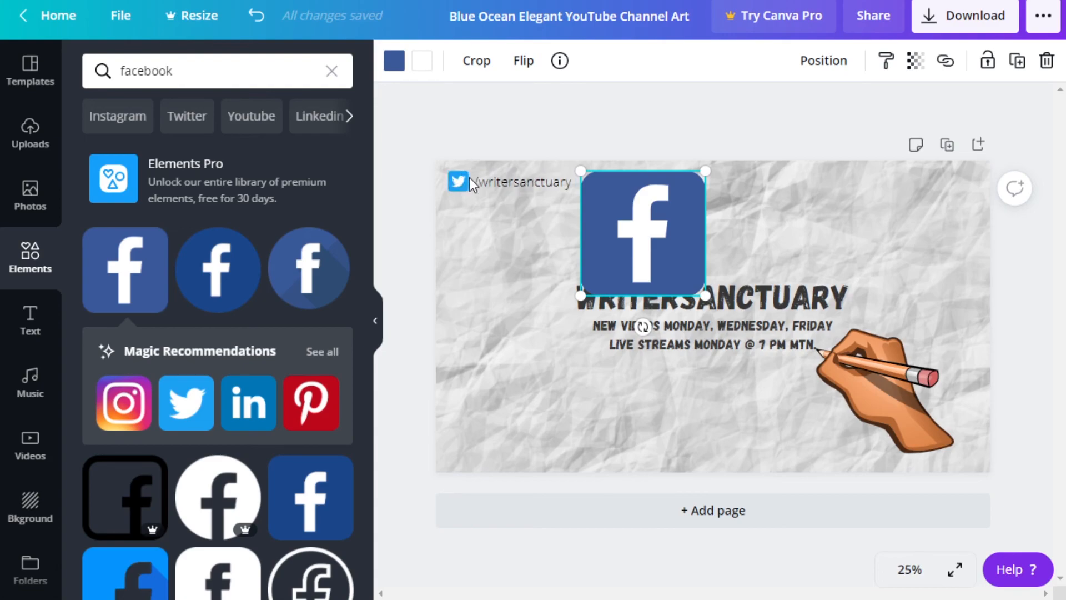
pyautogui.moveTo(707, 297); pyautogui.dragTo(592, 208)
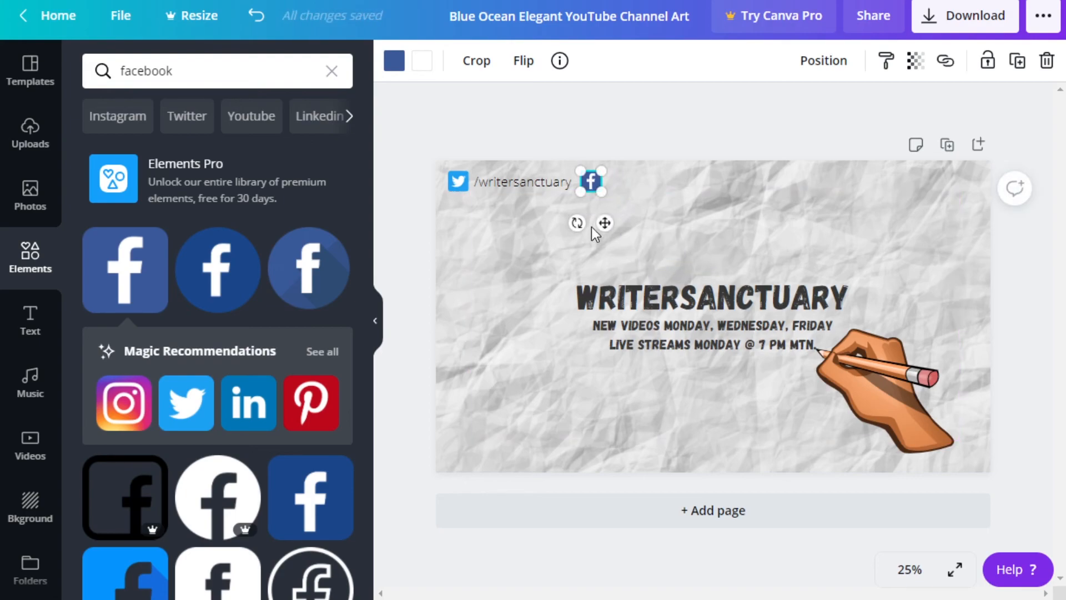
pyautogui.click(660, 129)
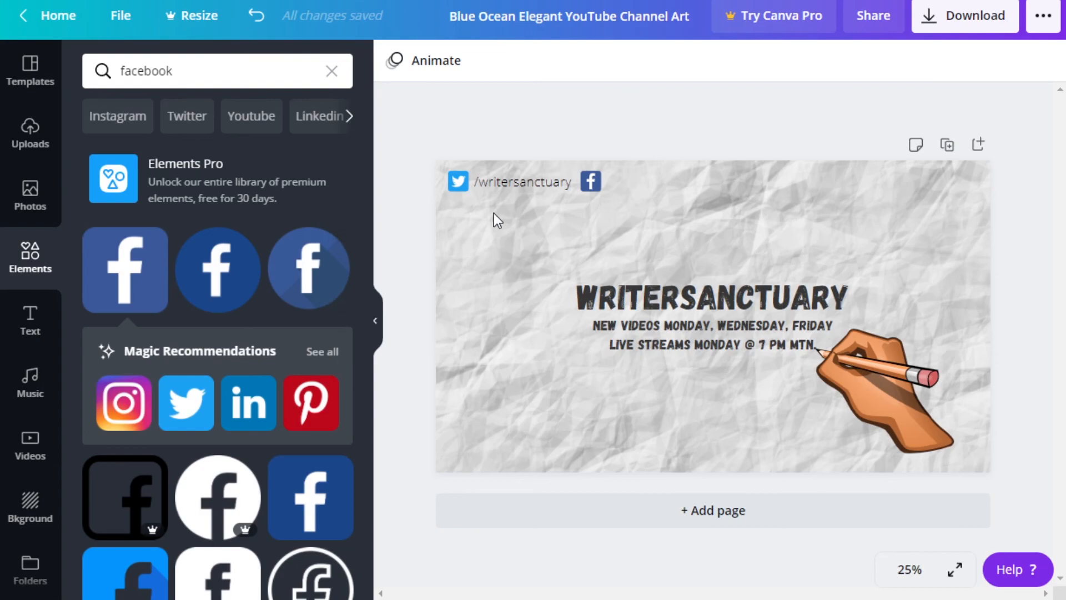
# Copy the "/writersanctuary" text box and start pasting it onto the banner background below the Facebook icon
pyautogui.click(520, 175)
pyautogui.rightClick(521, 180)
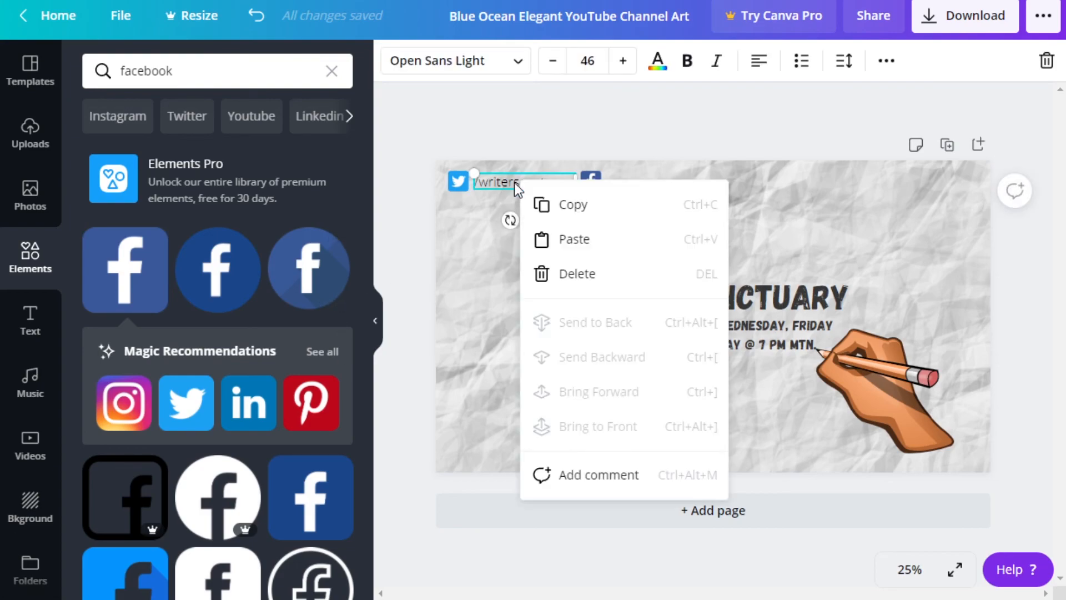
pyautogui.click(543, 205)
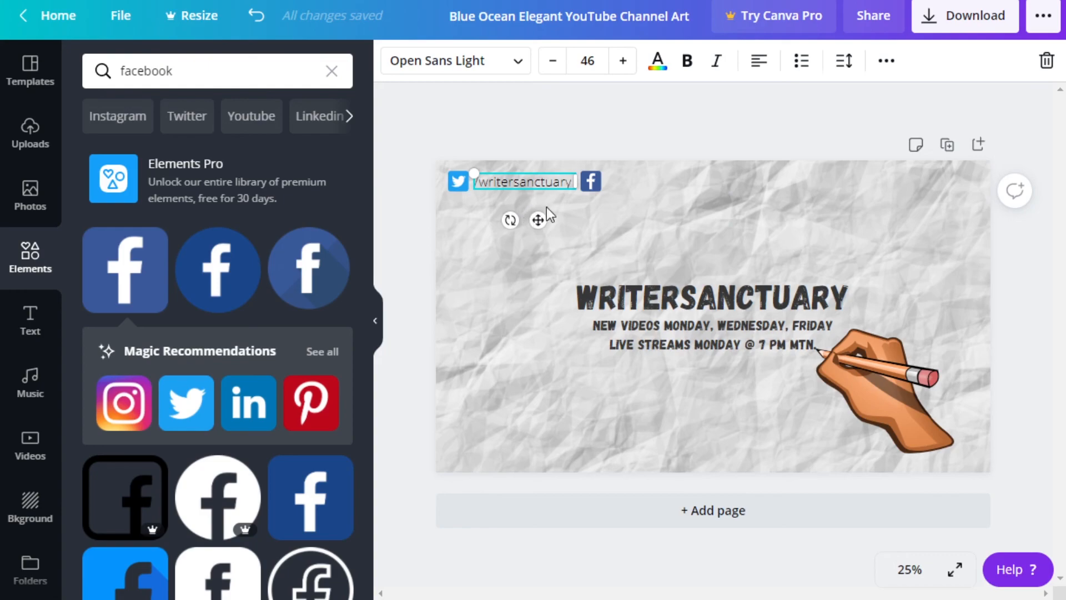
pyautogui.click(591, 229)
pyautogui.rightClick(588, 230)
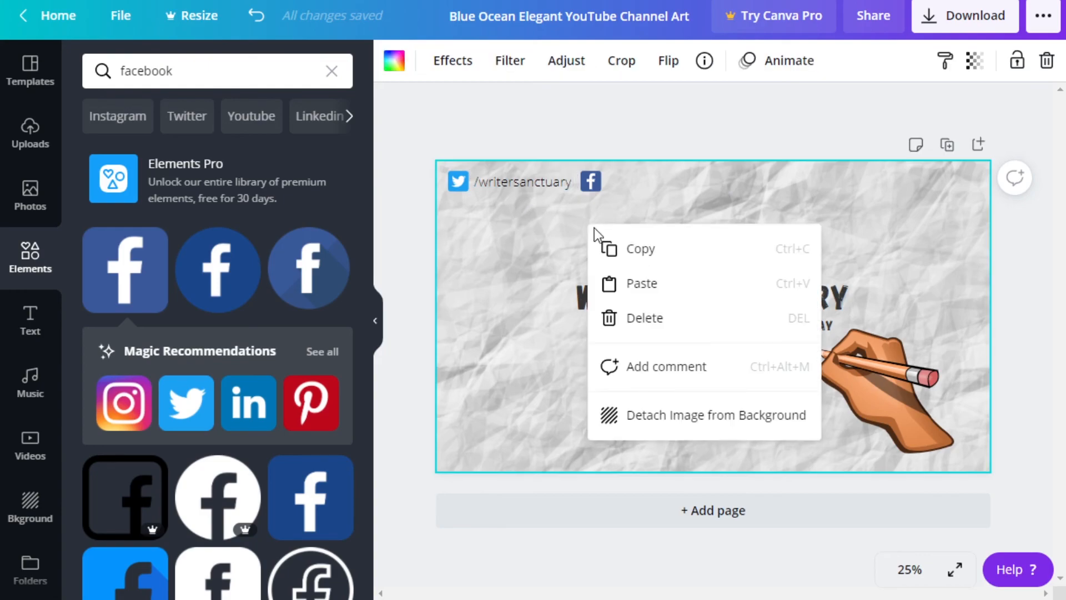
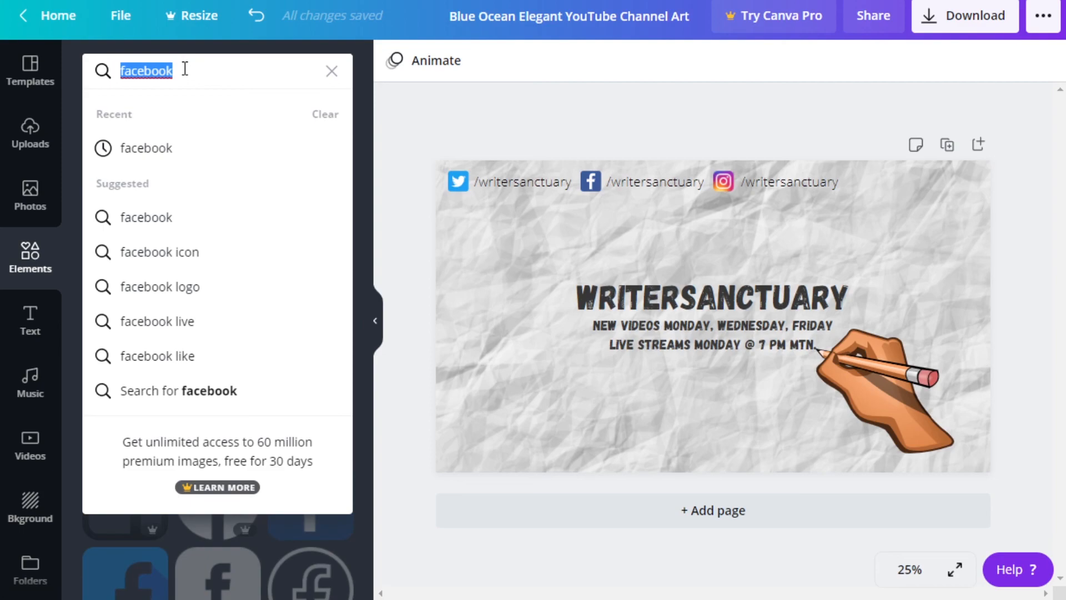
# Search the elements for "blog" and examine the graphics for an icon suited to the banner's contact row
pyautogui.write('blog')
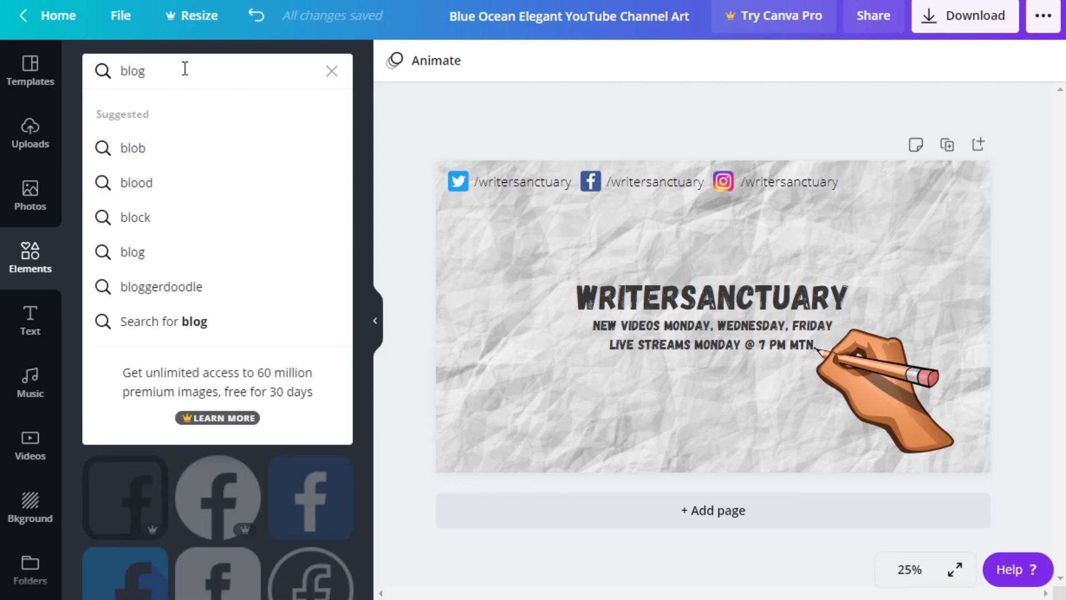
pyautogui.press('Return')
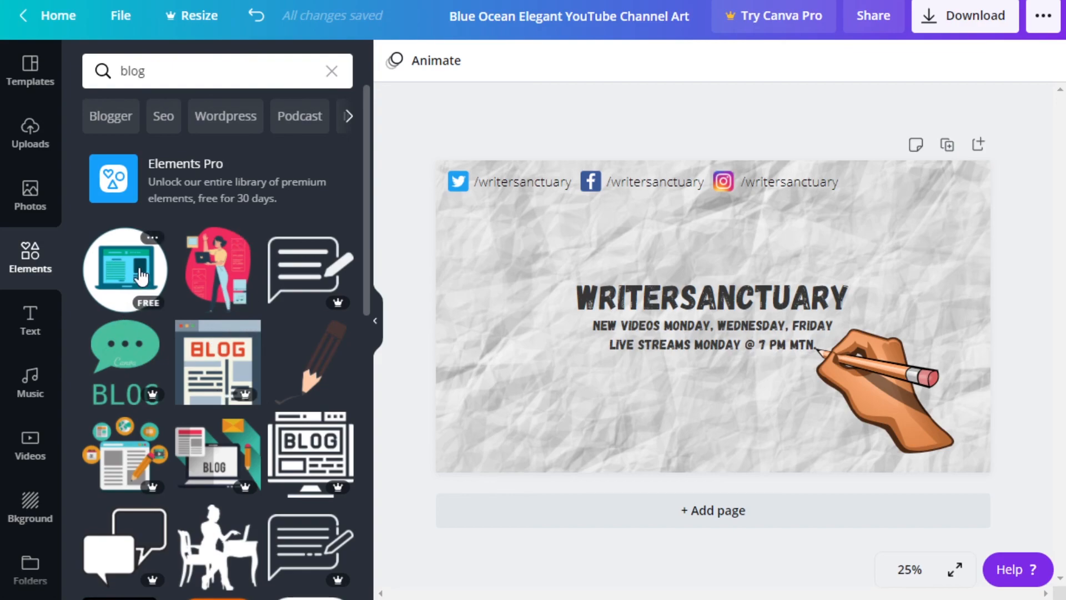
pyautogui.scroll(-10, 154, 297)
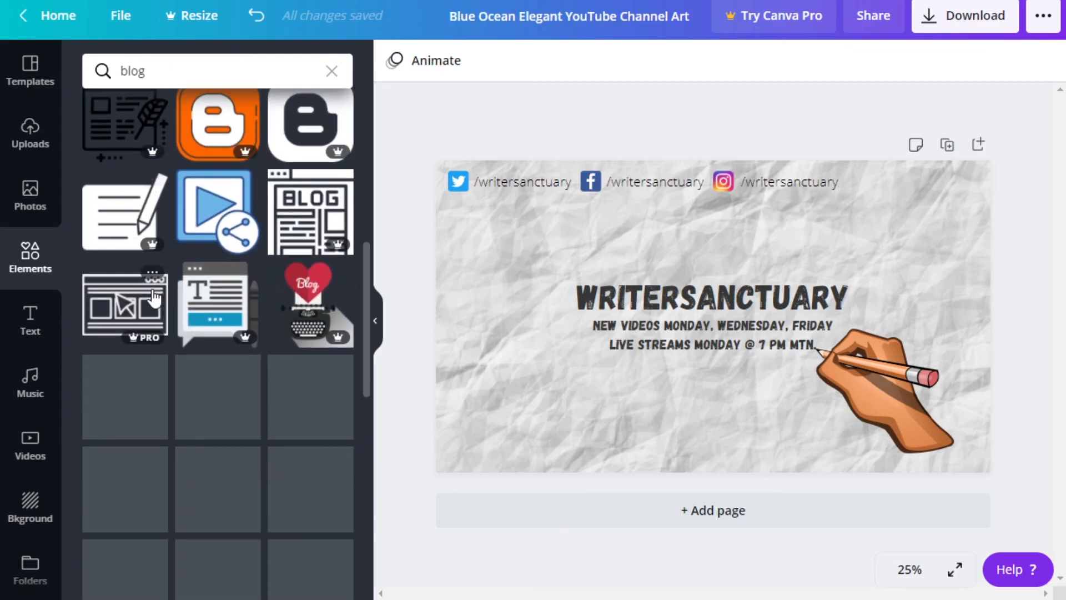
pyautogui.scroll(-8, 154, 297)
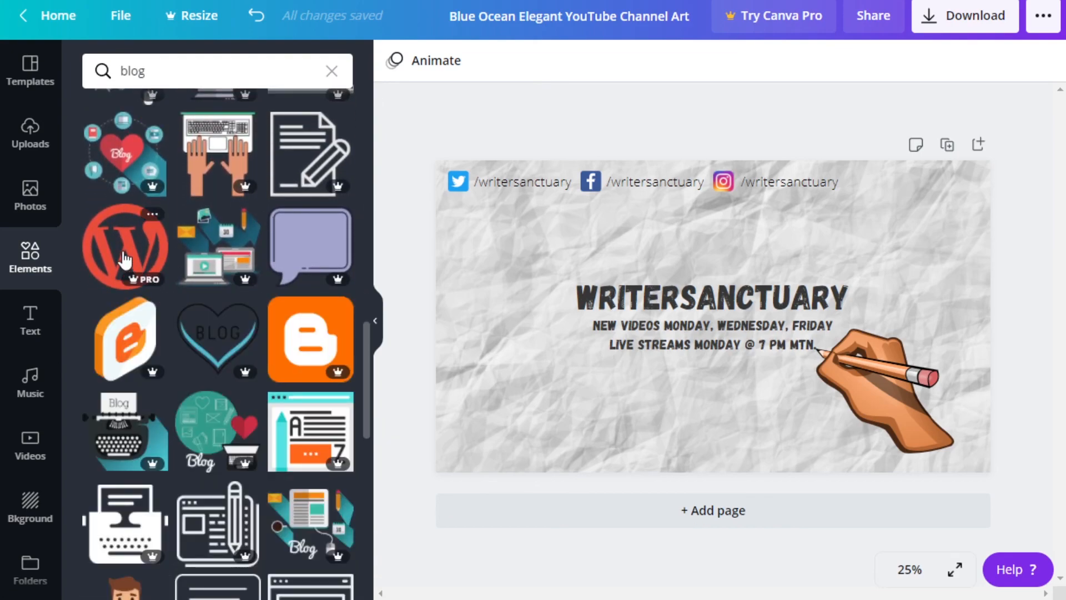
pyautogui.scroll(-8, 125, 259)
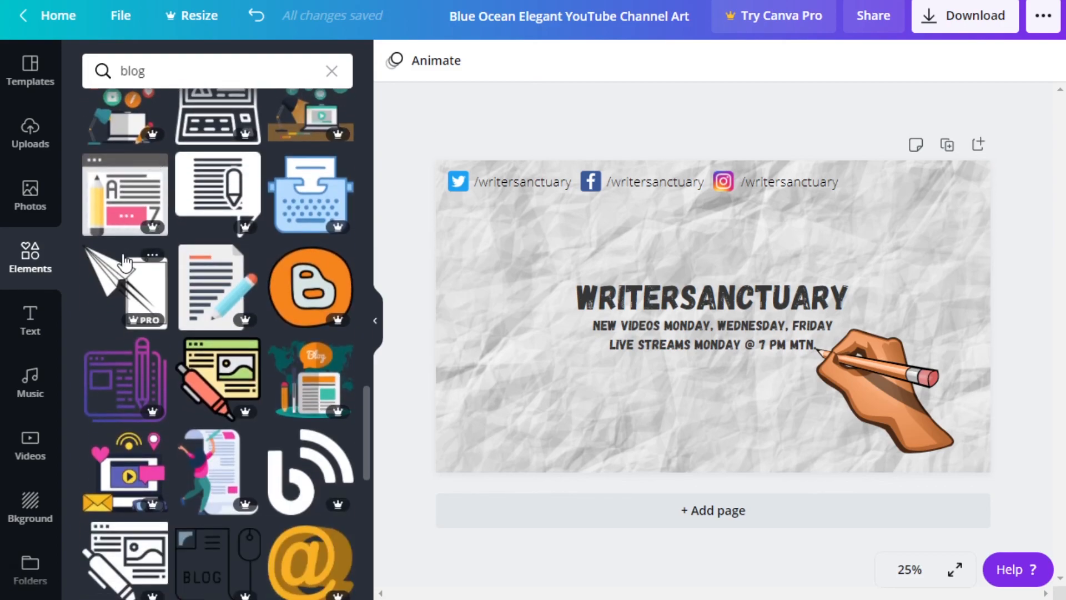
pyautogui.scroll(-3, 124, 261)
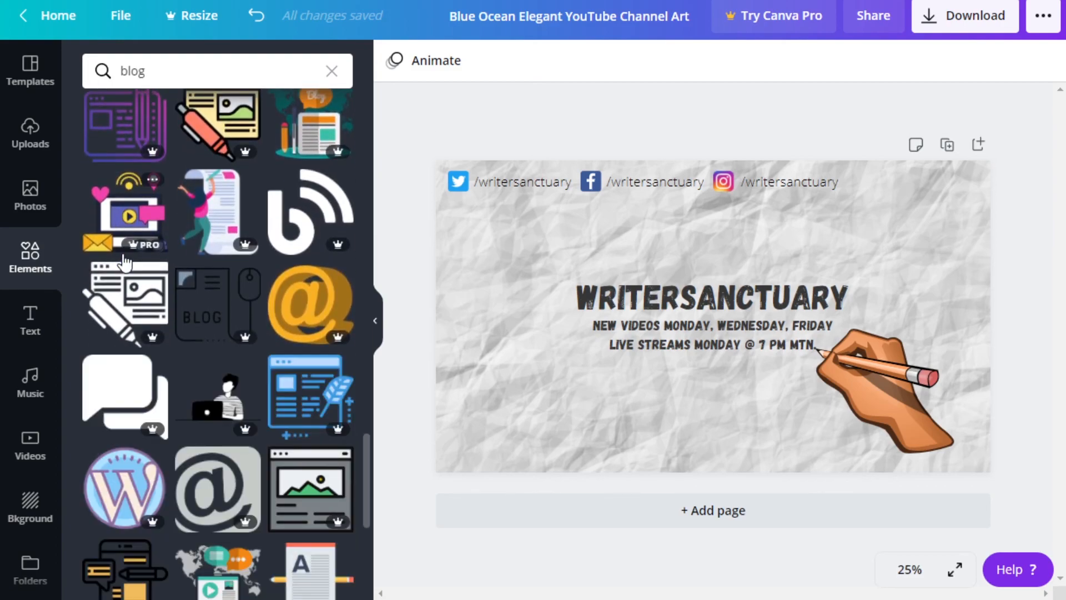
pyautogui.scroll(-10, 125, 258)
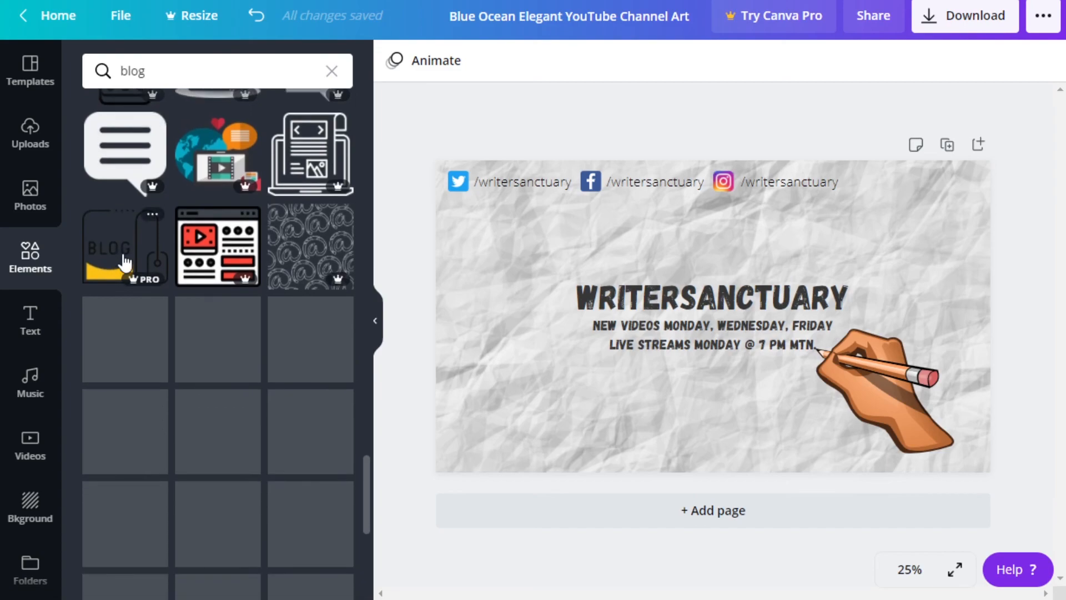
# Search the elements for "website", and place the free wireframe globe icon after the Instagram handle, shrunk to match the other icons
pyautogui.click(162, 71)
pyautogui.doubleClick(163, 71)
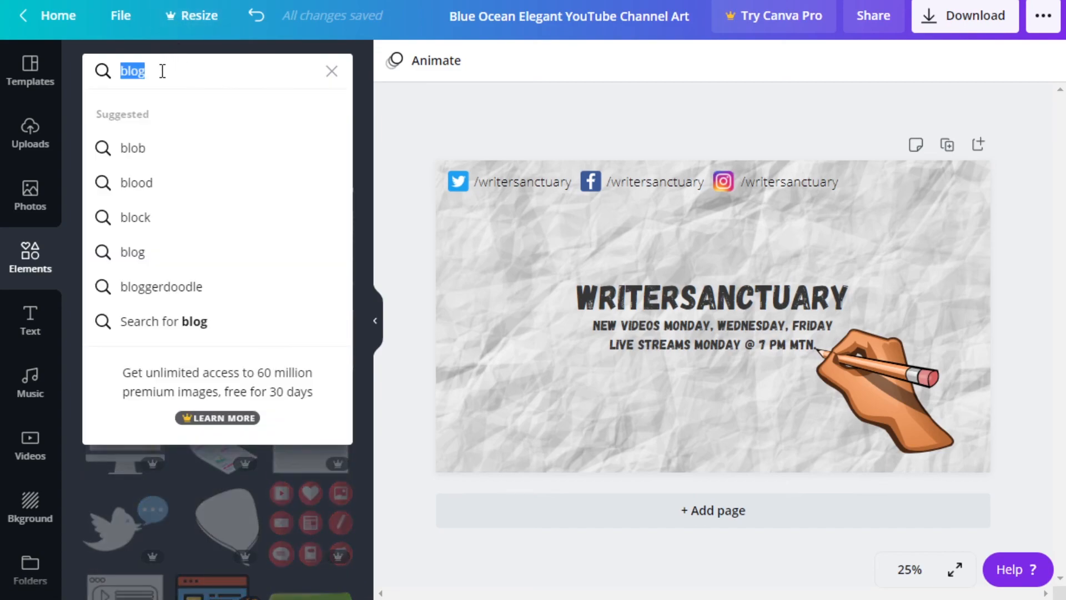
pyautogui.write('website')
pyautogui.press('Return')
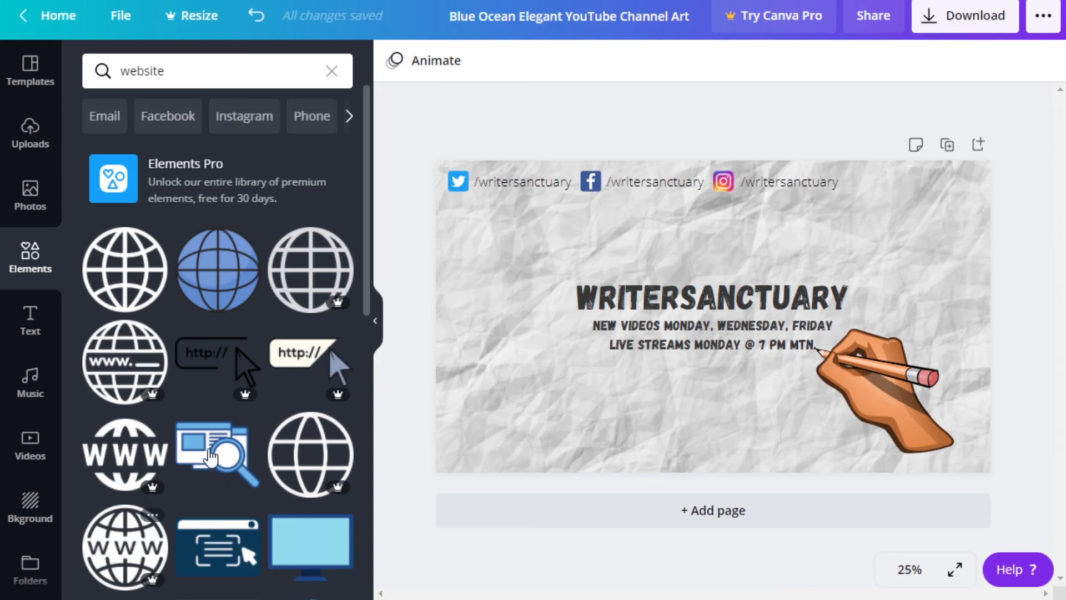
pyautogui.scroll(-6, 136, 483)
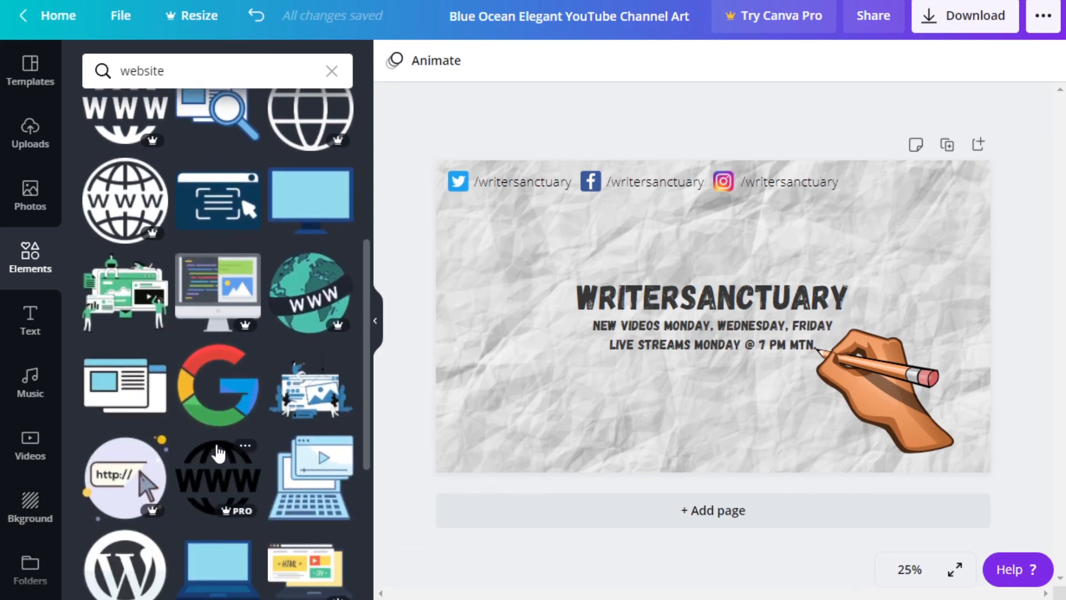
pyautogui.scroll(5, 218, 452)
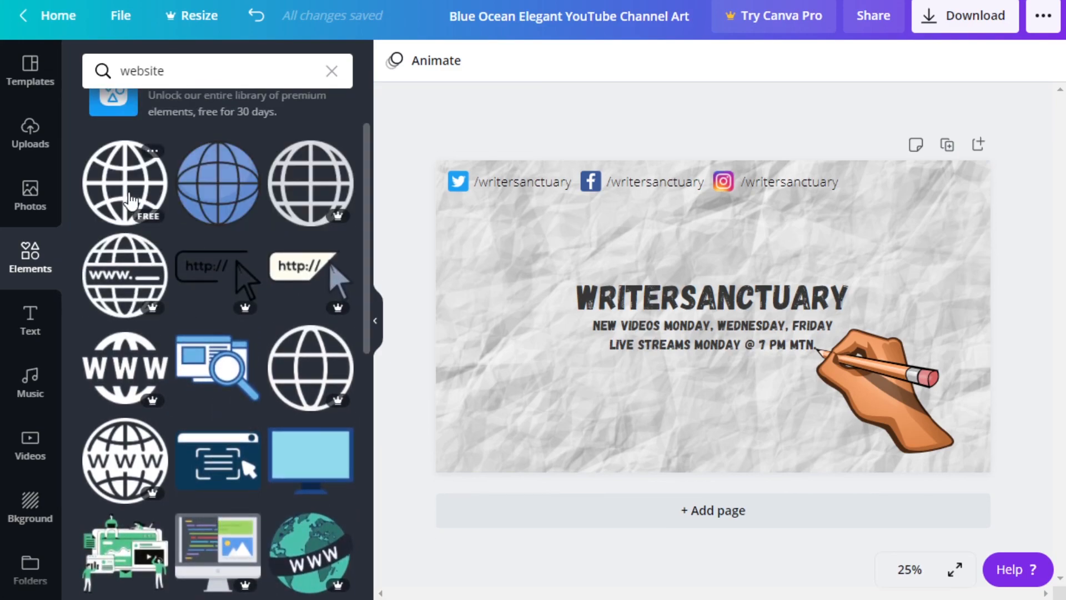
pyautogui.moveTo(124, 192); pyautogui.dragTo(889, 203)
pyautogui.moveTo(835, 296); pyautogui.dragTo(875, 220)
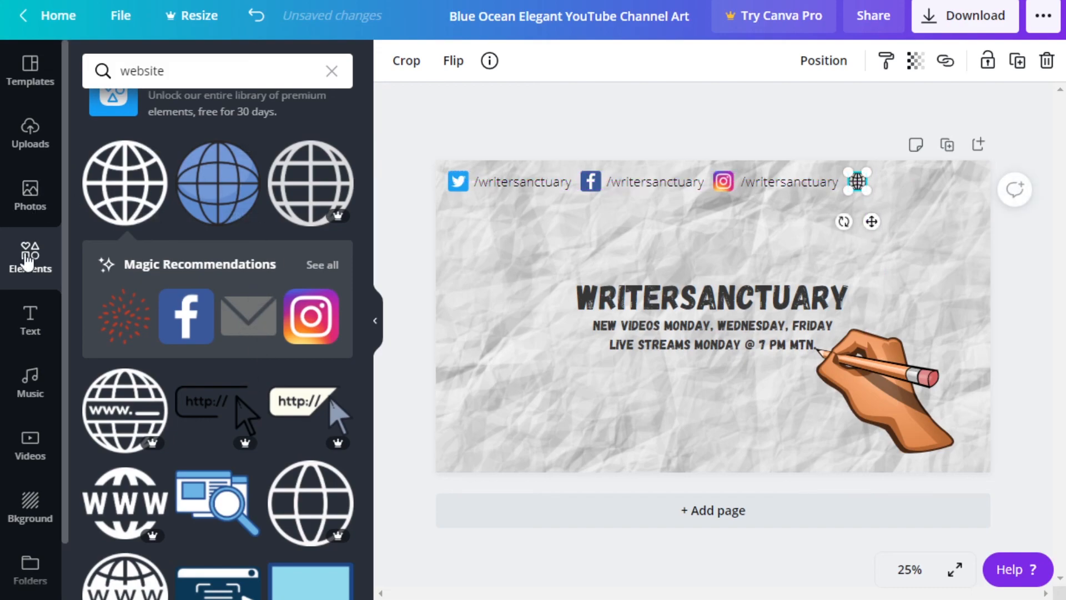
# Paste a copy of the "/writersanctuary" text below the icon row, change it to "writersanctuary.com", and widen the box to fit one line
pyautogui.click(713, 233)
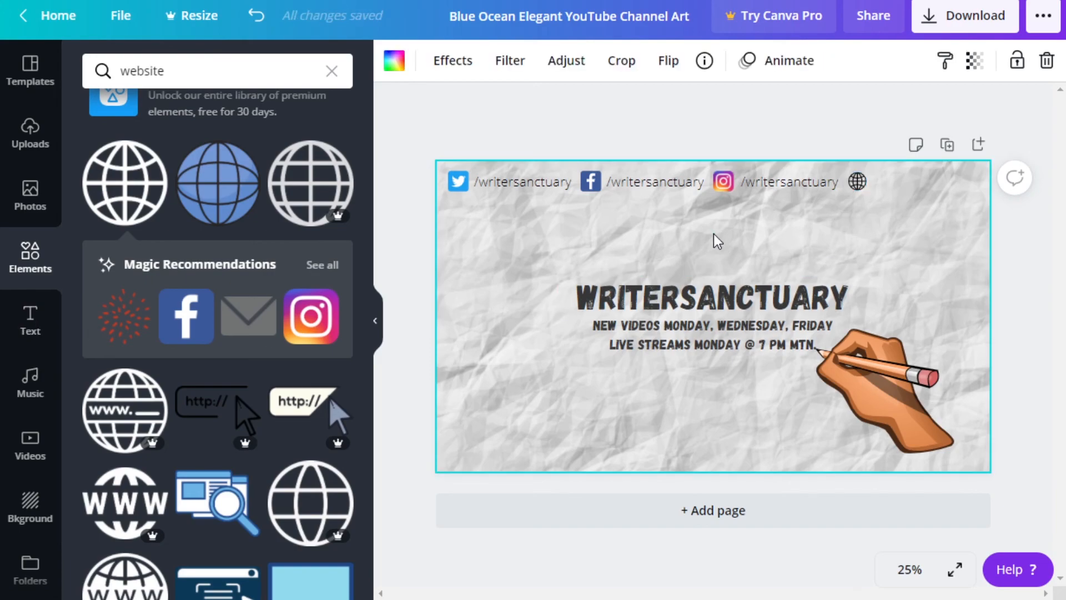
pyautogui.rightClick(714, 234)
pyautogui.click(736, 291)
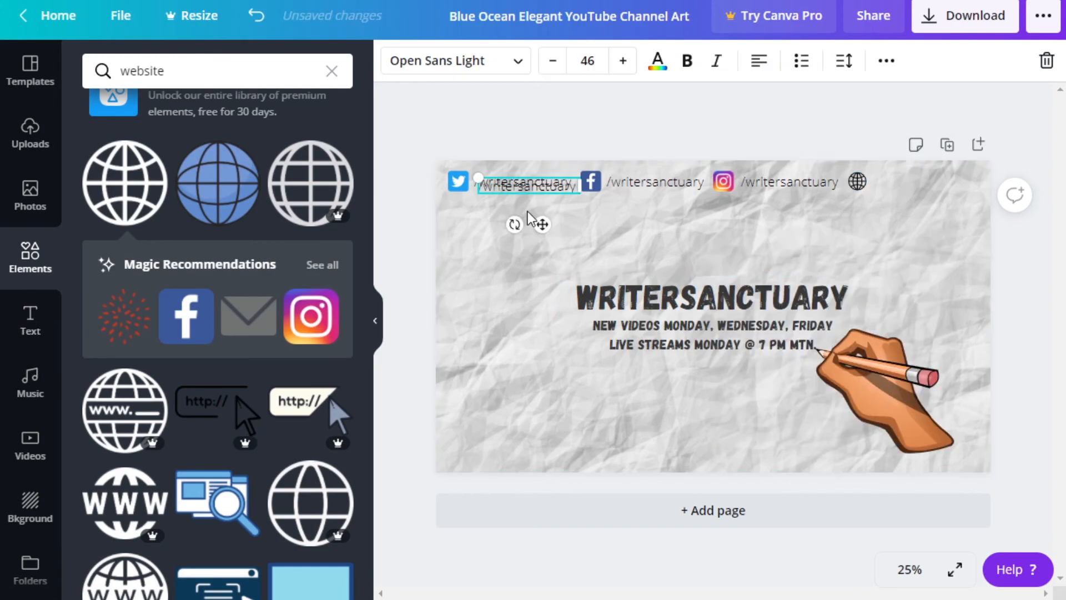
pyautogui.moveTo(542, 224); pyautogui.dragTo(579, 254)
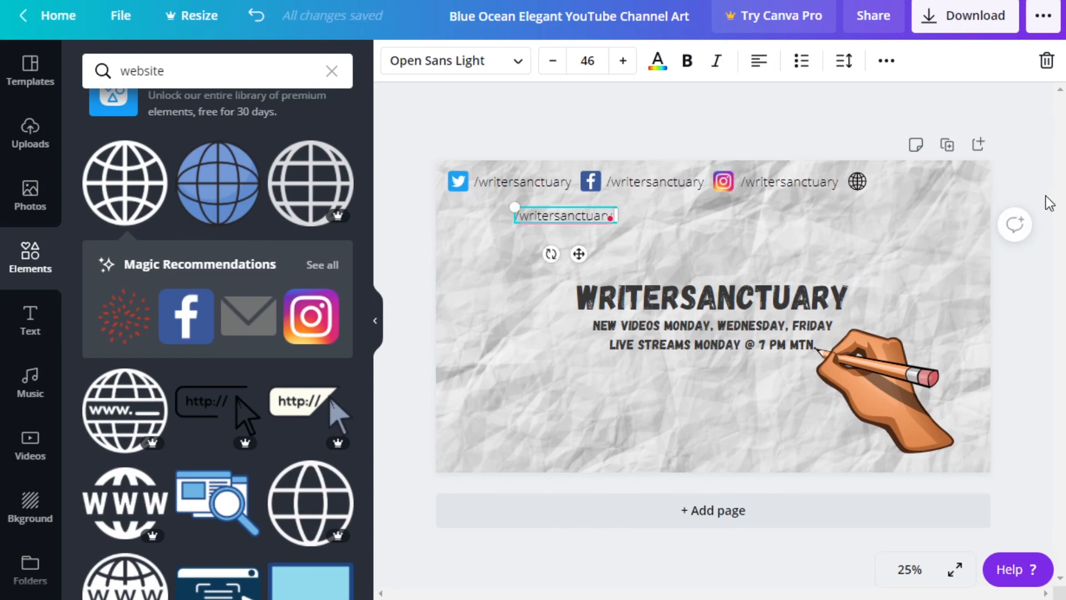
pyautogui.press('Delete')
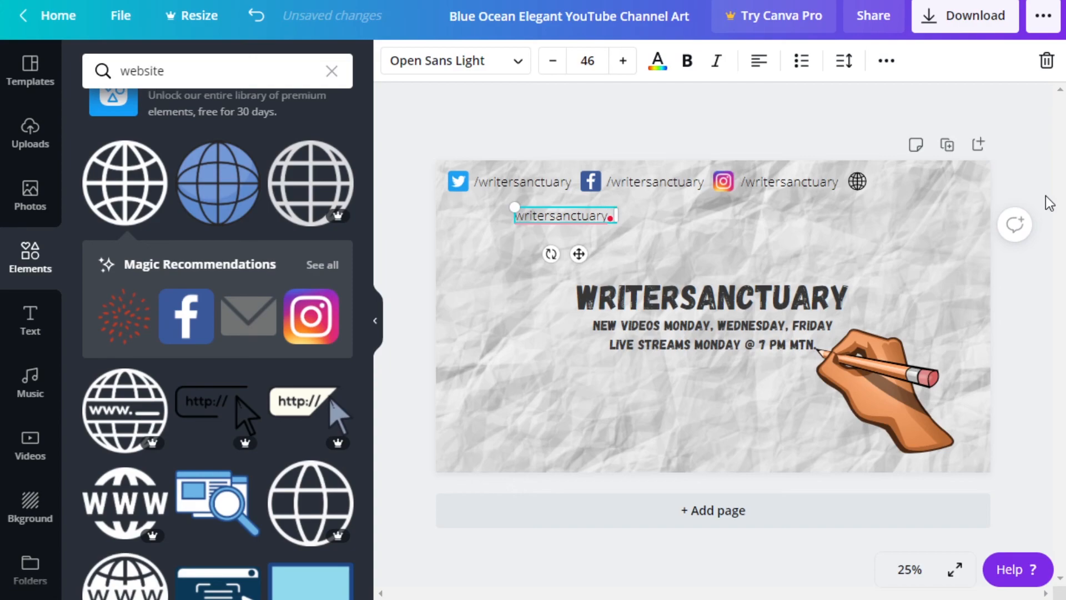
pyautogui.write('.com')
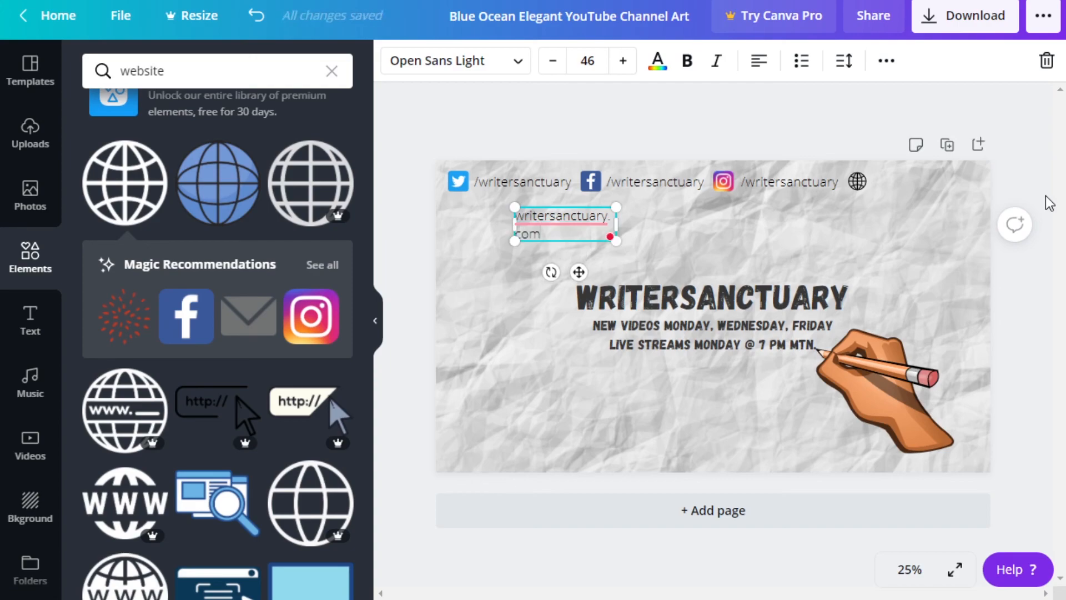
pyautogui.moveTo(616, 225); pyautogui.dragTo(654, 222)
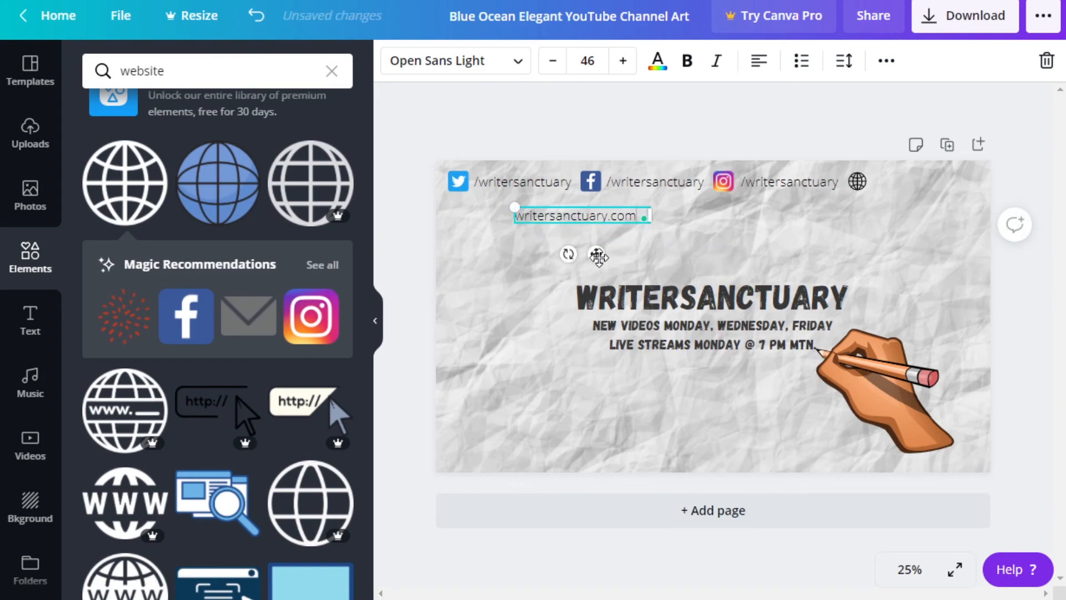
# Place the "writersanctuary.com" text after the globe icon and set its font size to 42
pyautogui.moveTo(599, 253); pyautogui.dragTo(955, 221)
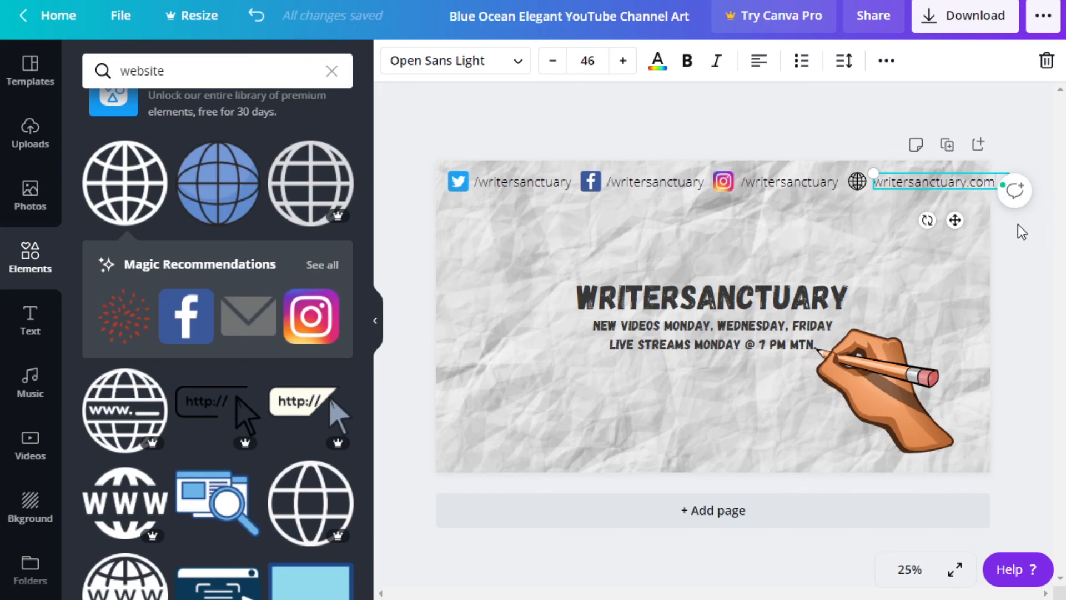
pyautogui.doubleClick(947, 183)
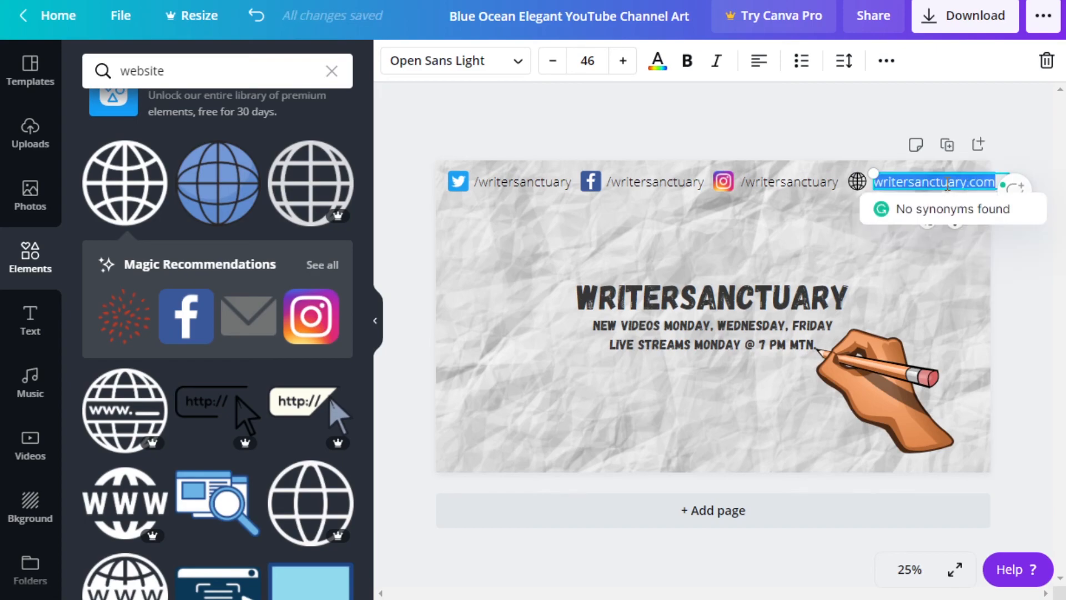
pyautogui.click(548, 71)
pyautogui.click(548, 71)
pyautogui.click(548, 71)
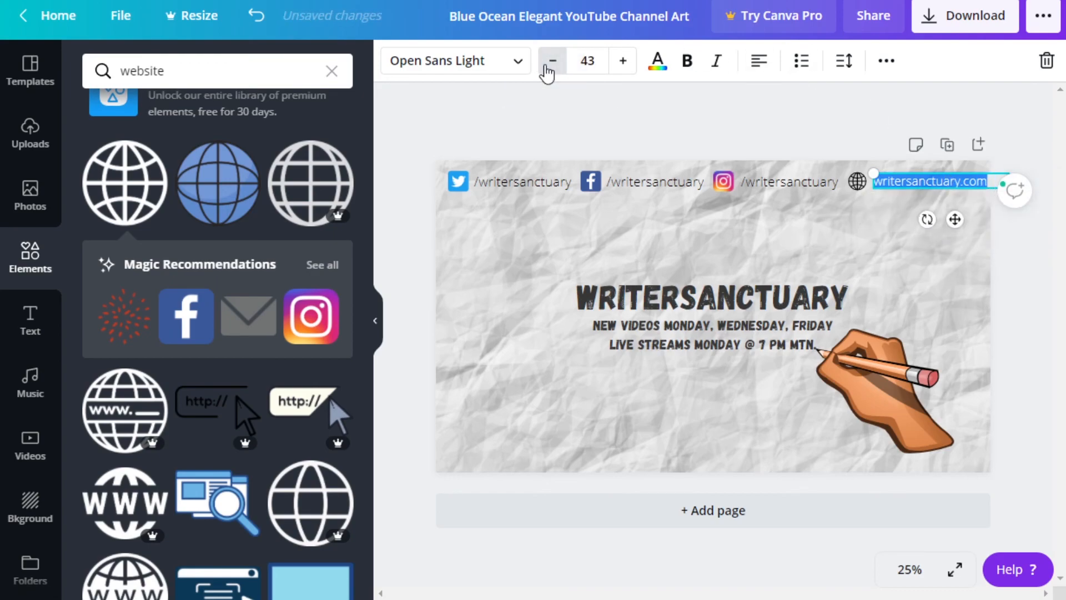
pyautogui.click(548, 72)
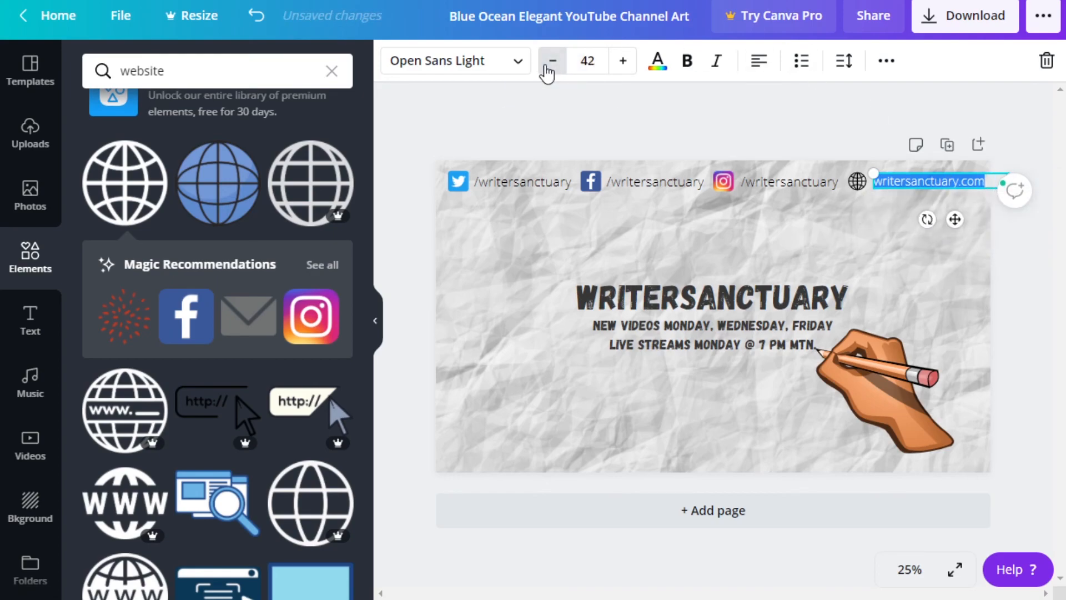
pyautogui.click(698, 118)
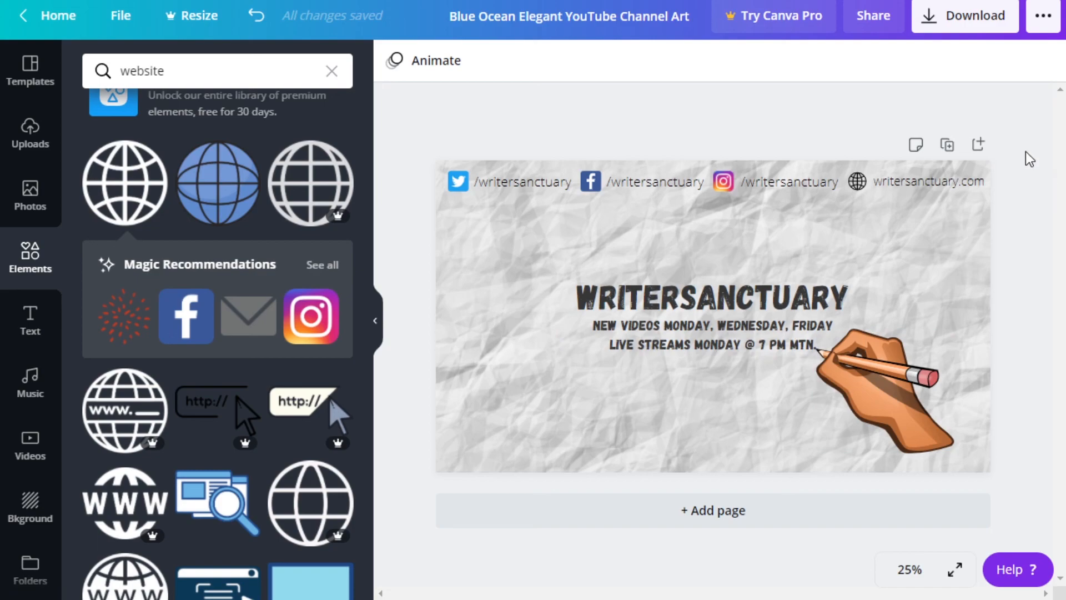
# Download the banner as a JPG file, "New YouTube Art.jpg", and dismiss the scheduling promotion
pyautogui.click(968, 24)
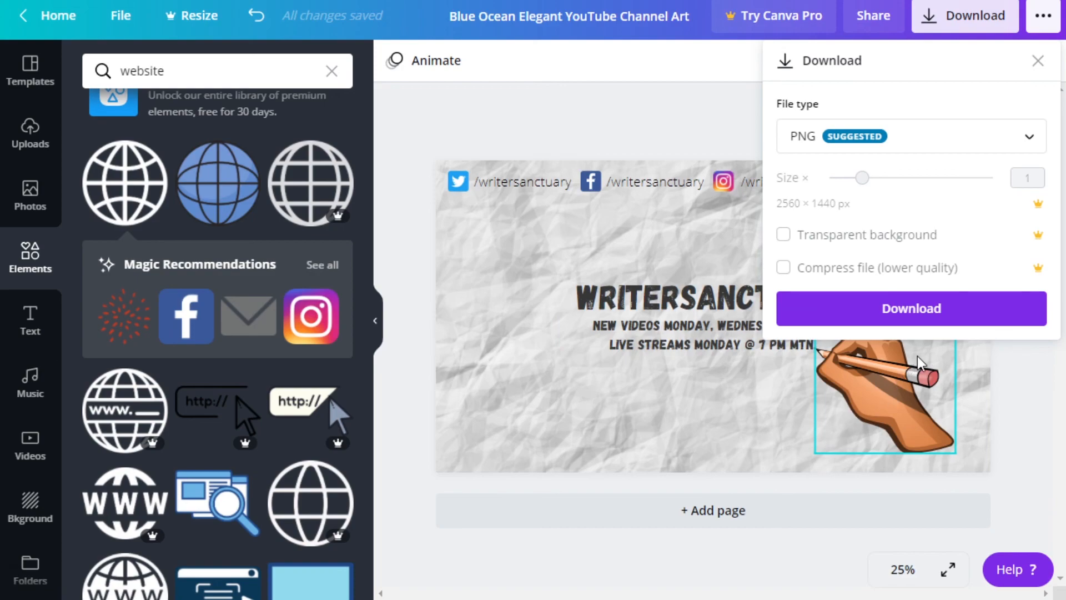
pyautogui.click(975, 143)
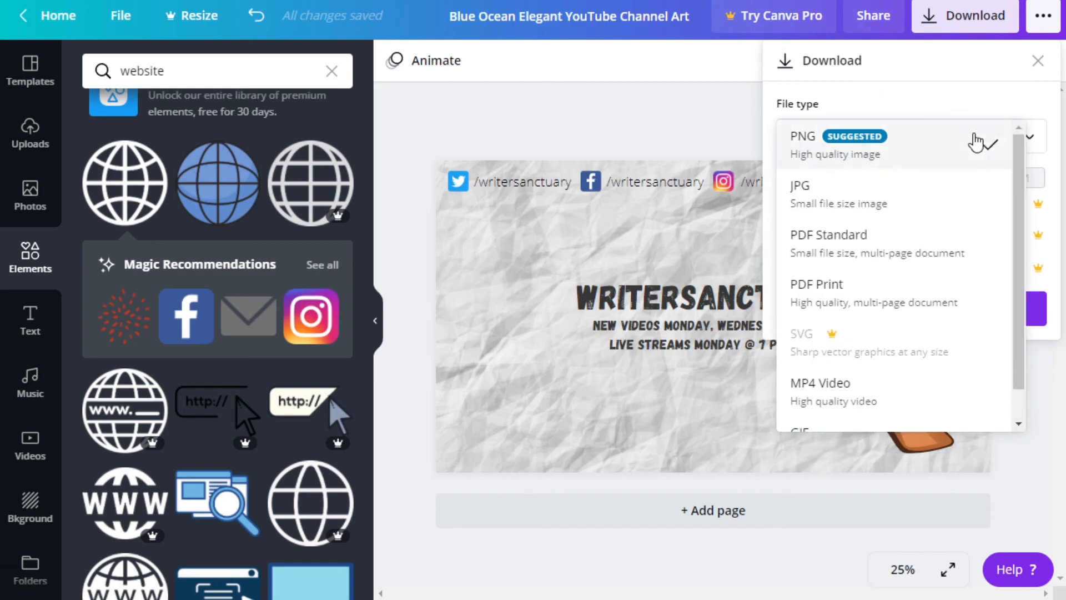
pyautogui.click(932, 206)
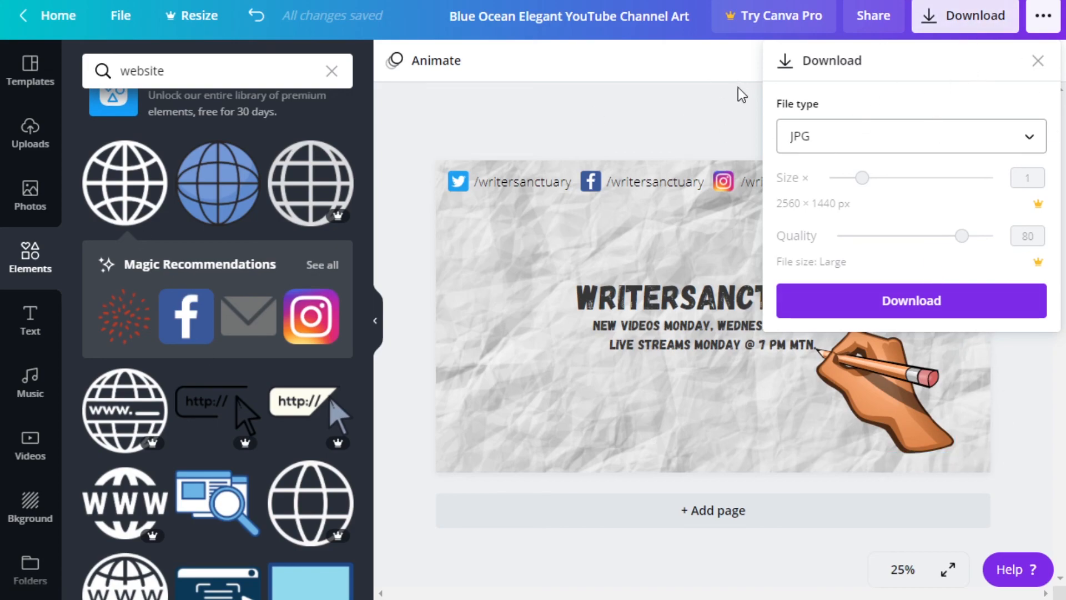
pyautogui.click(912, 308)
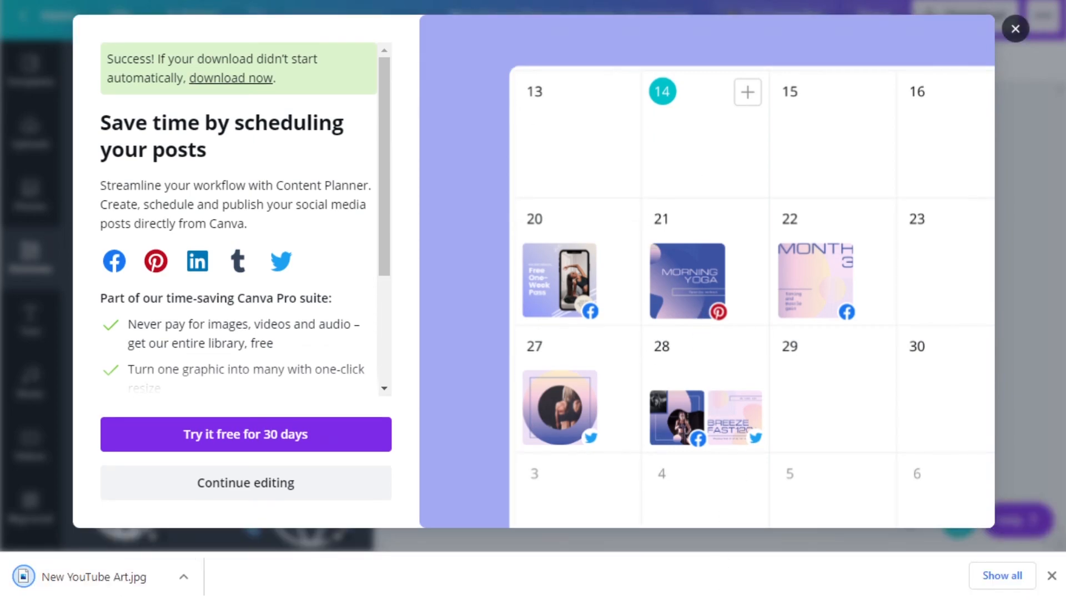
pyautogui.click(1051, 575)
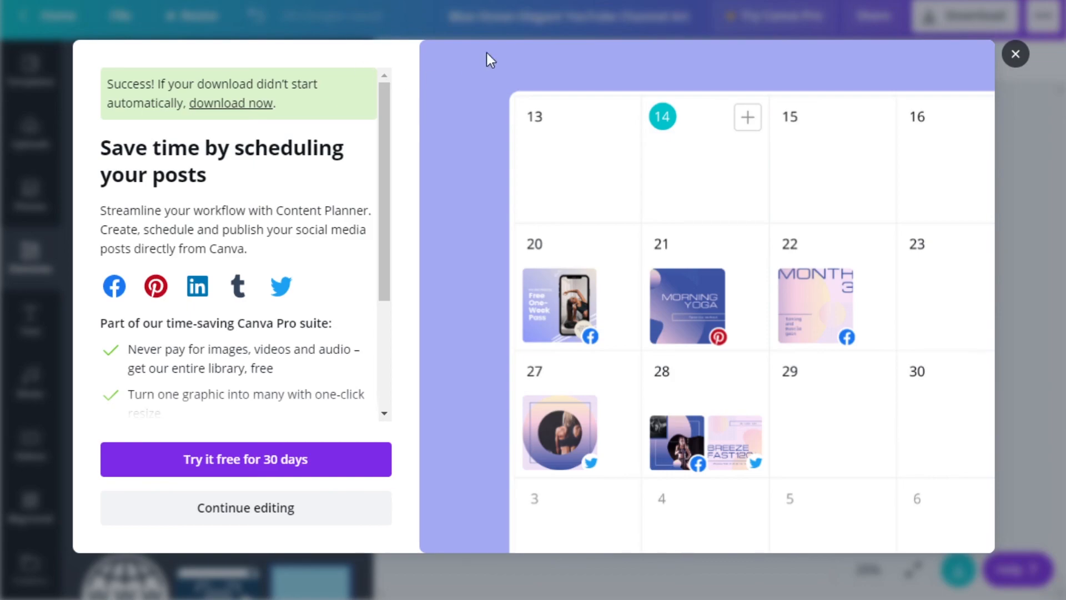
pyautogui.click(1019, 57)
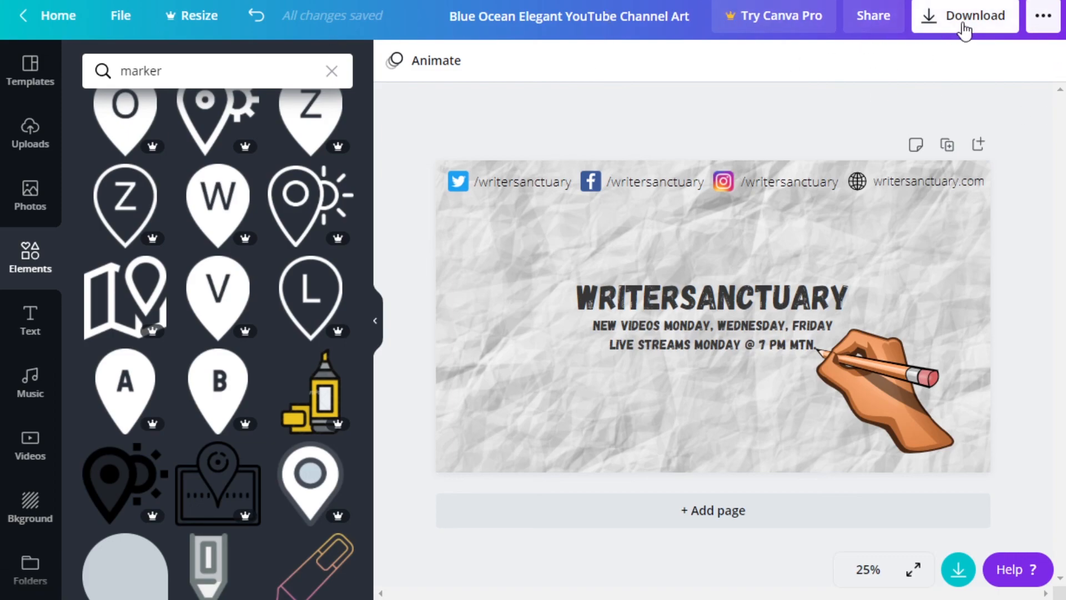
# Rename the design "WriterSanctuary Banner YT" and return to the home page
pyautogui.click(561, 16)
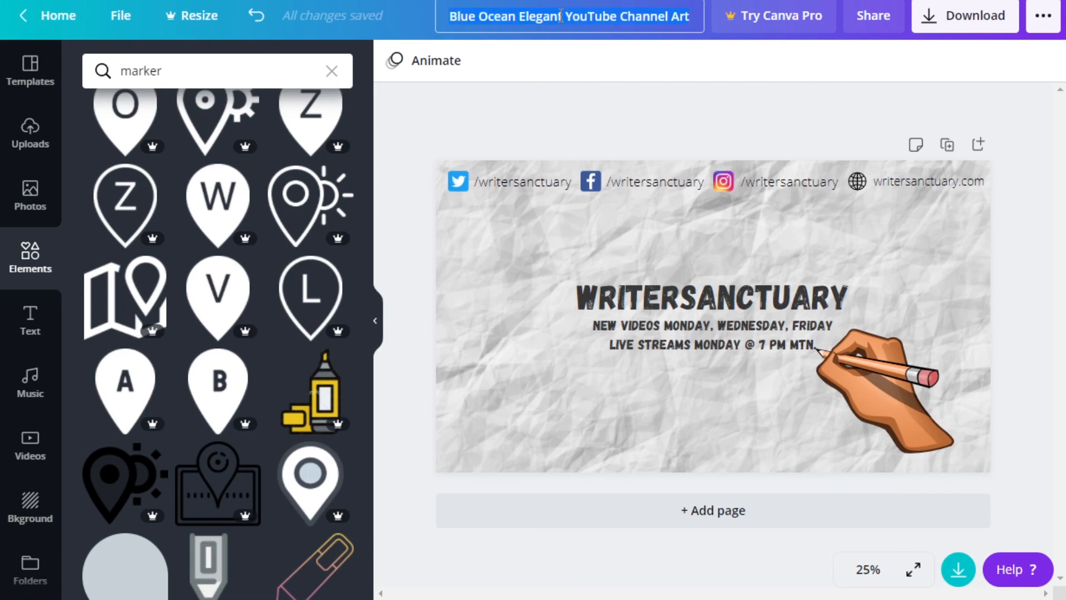
pyautogui.write('Wrtier')
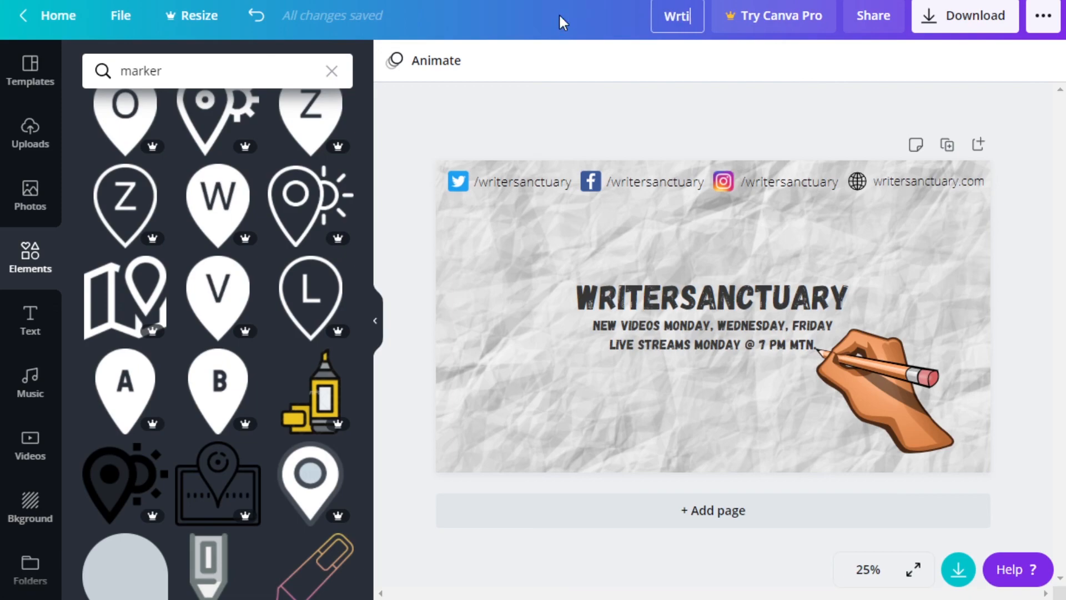
pyautogui.press('BackSpace')
pyautogui.press('BackSpace')
pyautogui.press('BackSpace')
pyautogui.press('BackSpace')
pyautogui.write('iterSancutary')
pyautogui.press('BackSpace')
pyautogui.press('BackSpace')
pyautogui.press('BackSpace')
pyautogui.press('BackSpace')
pyautogui.press('BackSpace')
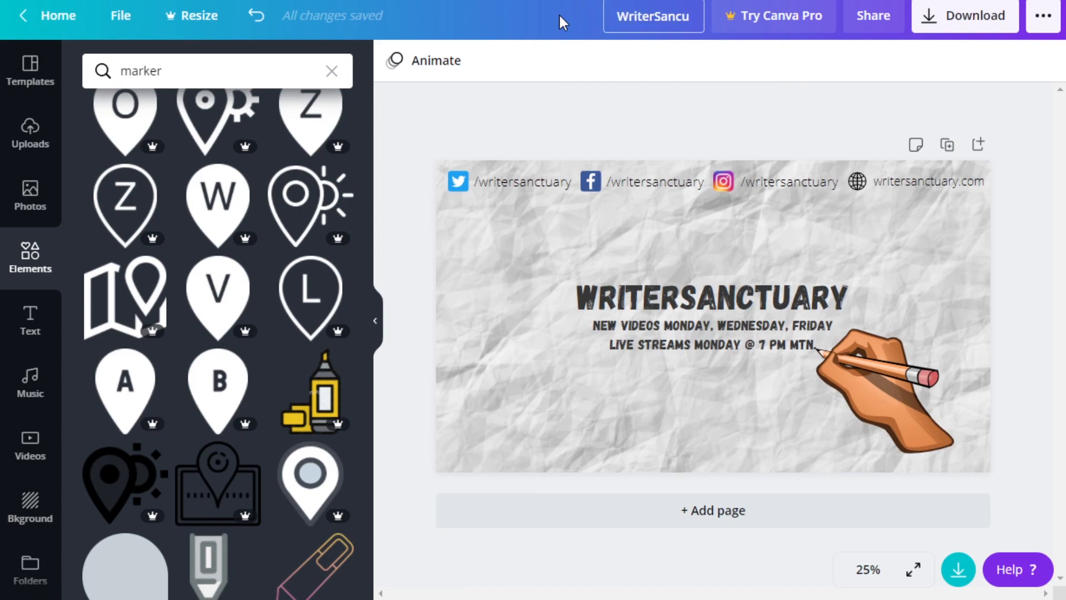
pyautogui.write('tuary Ba')
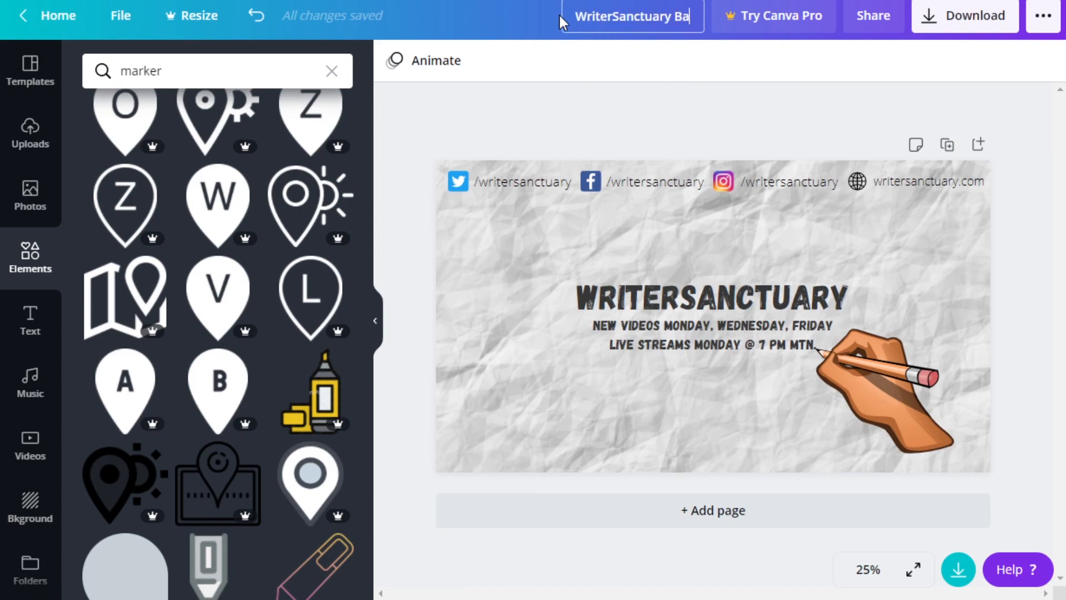
pyautogui.write('nner YT')
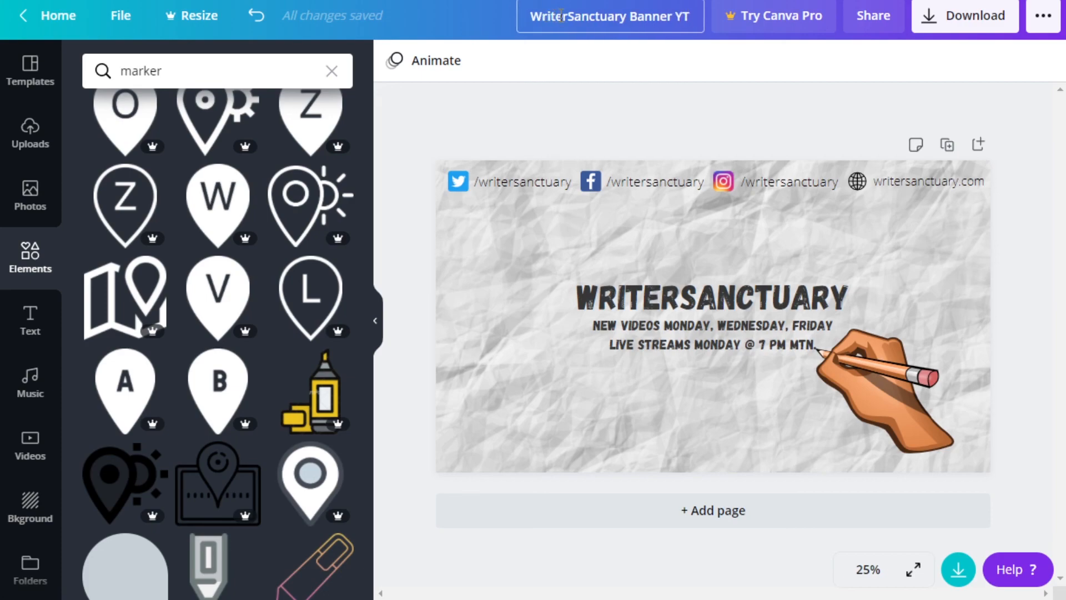
pyautogui.click(492, 35)
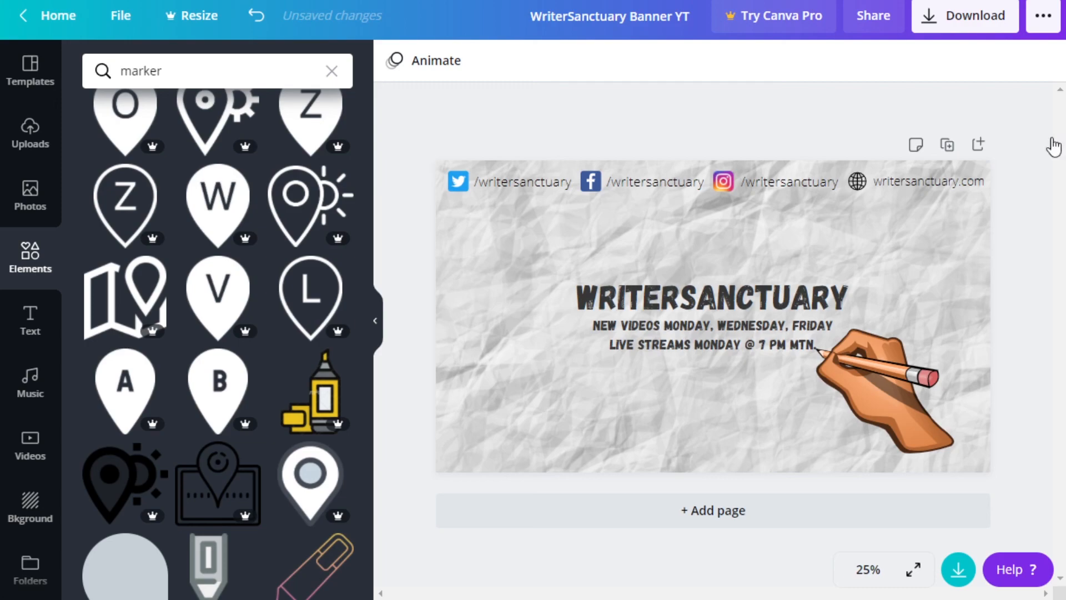
pyautogui.click(51, 19)
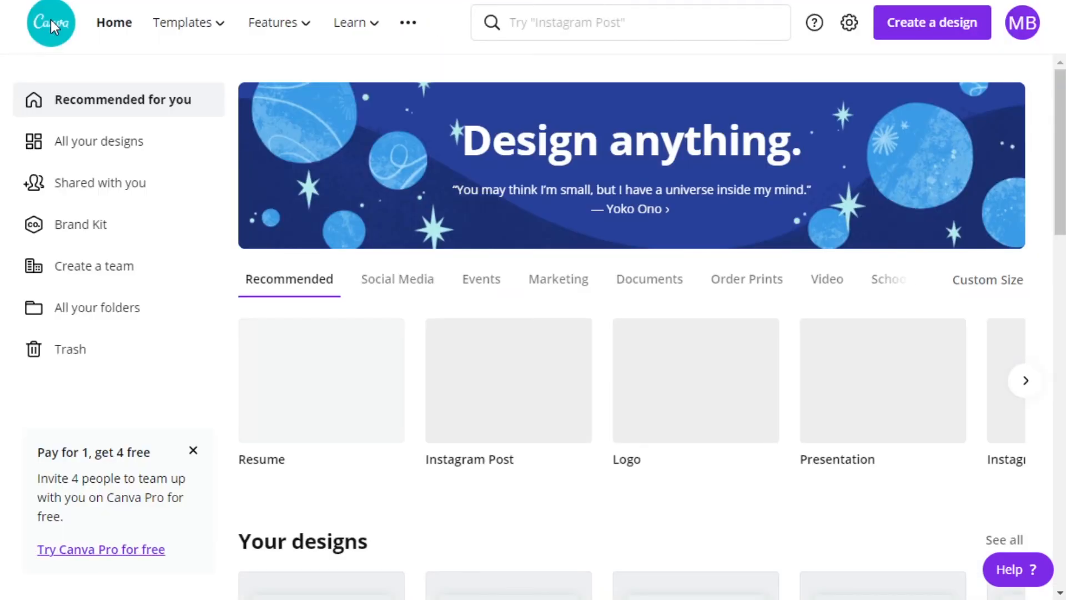